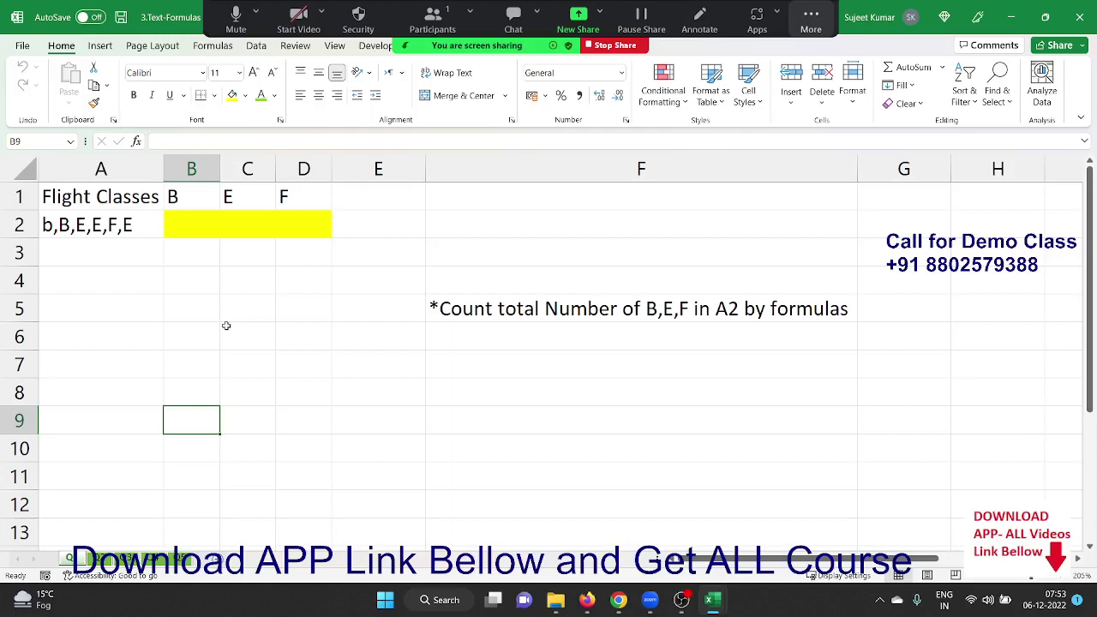
Step: Start B2's formula as =LEN(A2), referencing the flight class text in A2
click(812, 17)
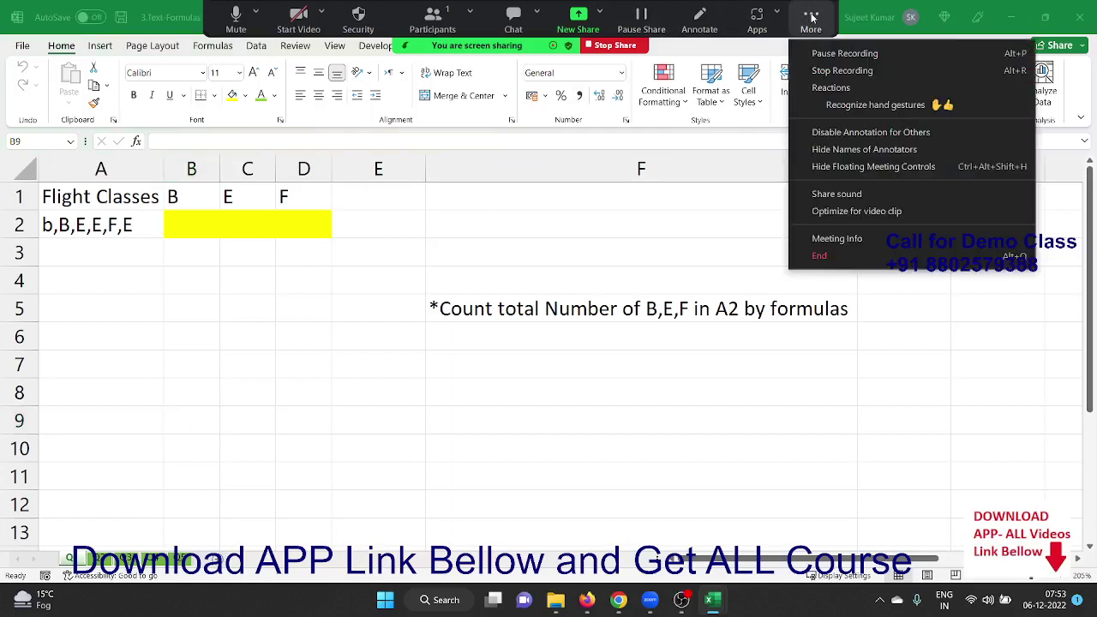
click(64, 307)
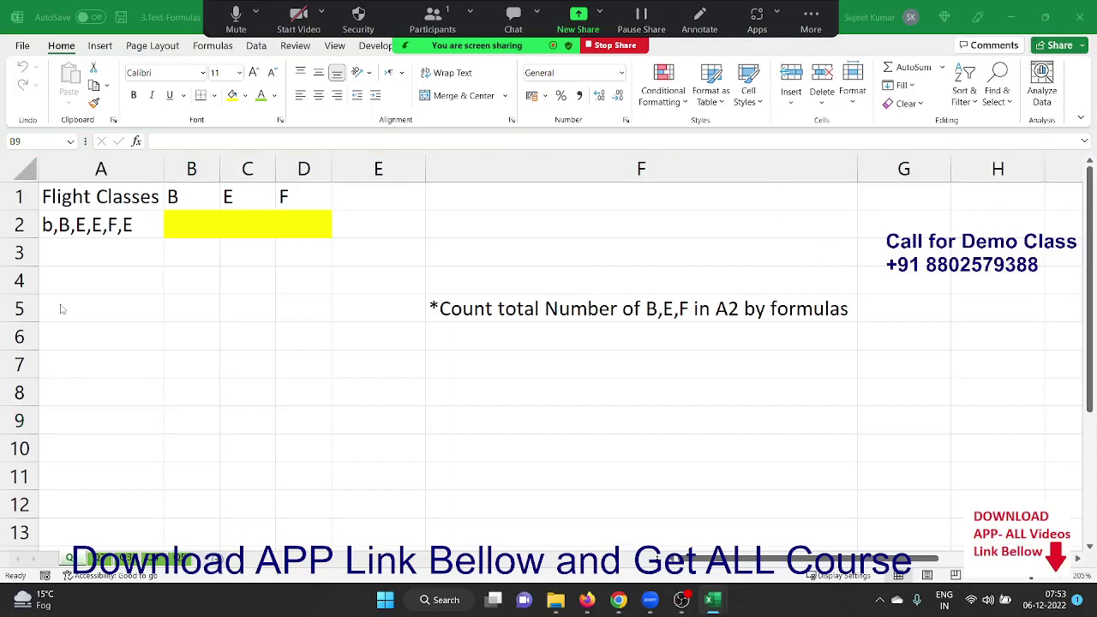
click(67, 234)
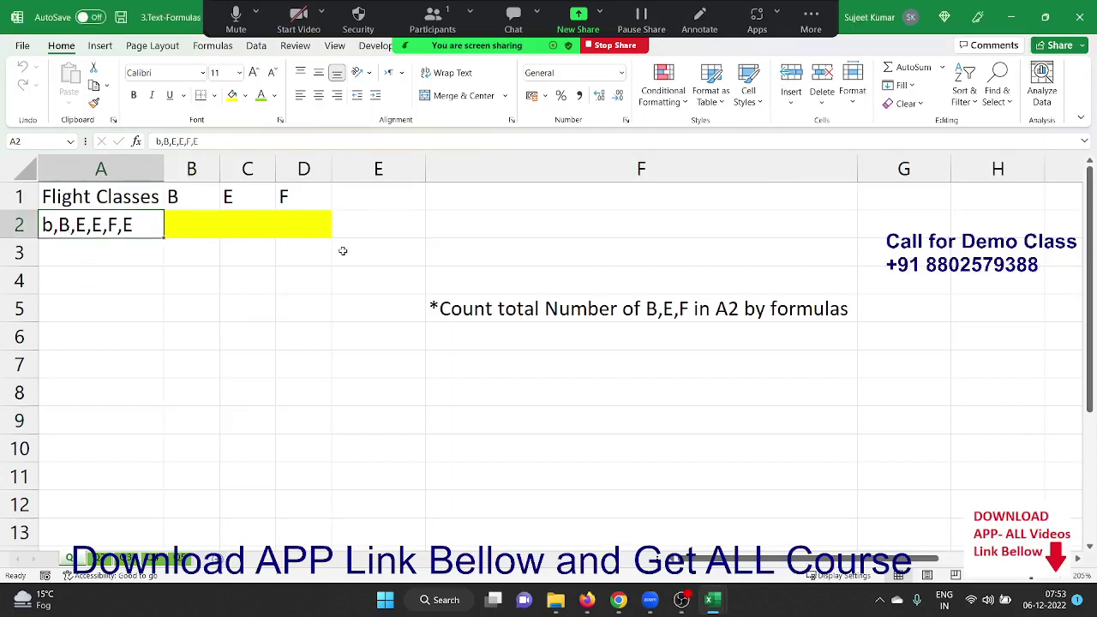
key(Right)
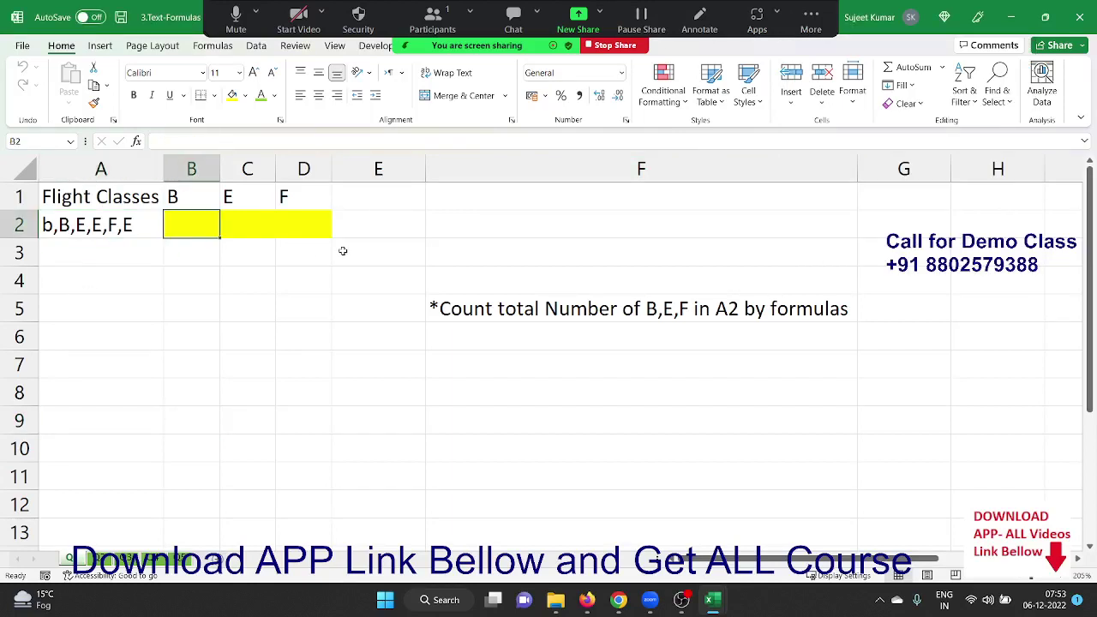
text(=le)
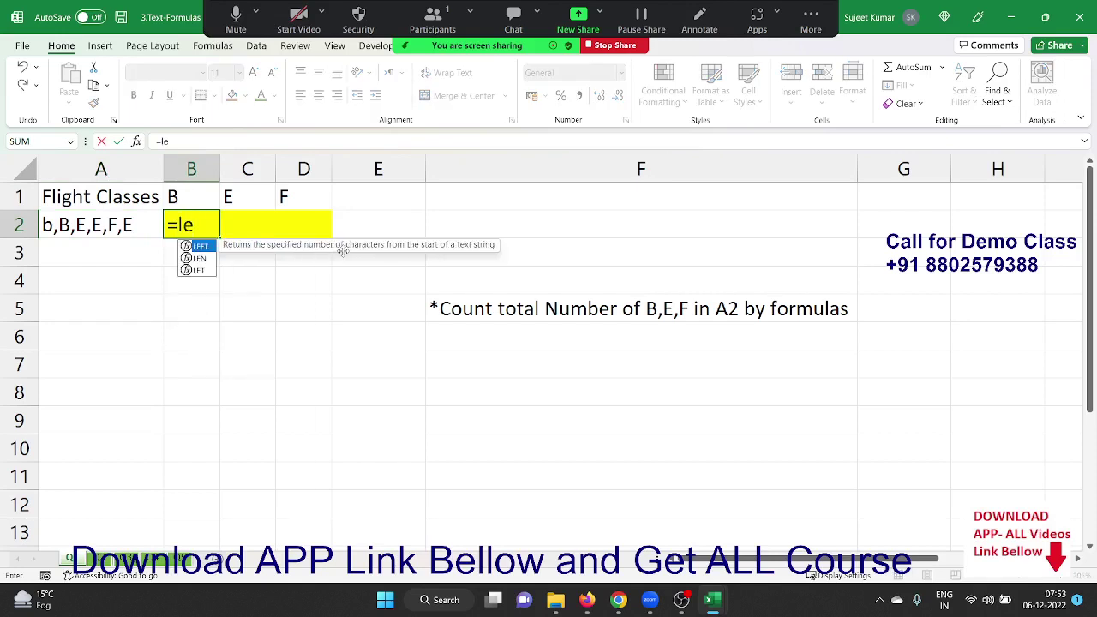
key(Down)
key(Tab)
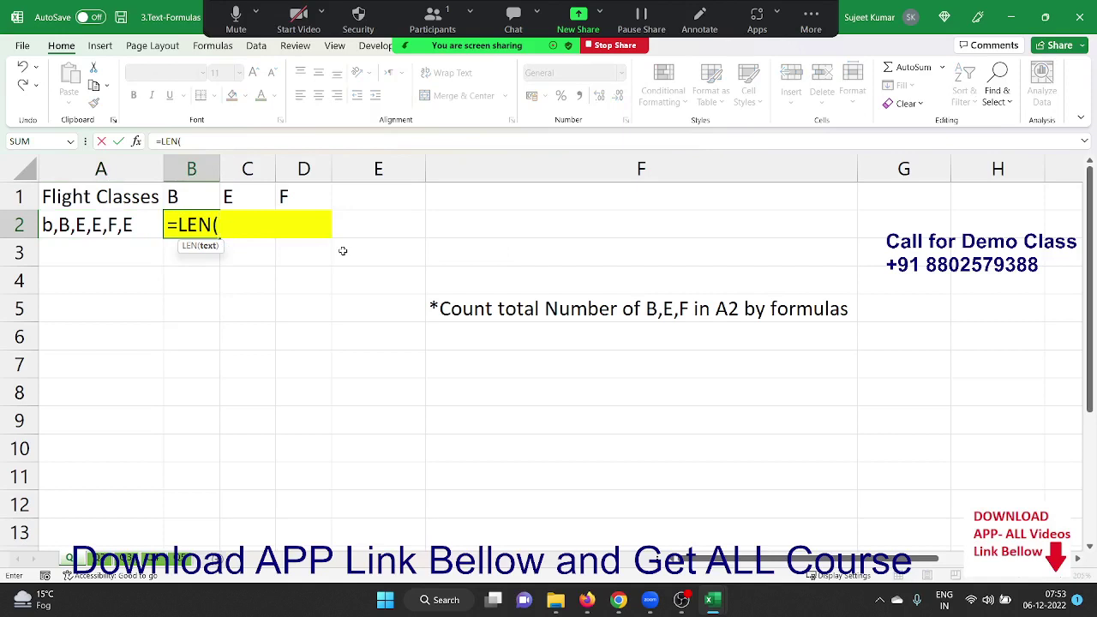
text(up)
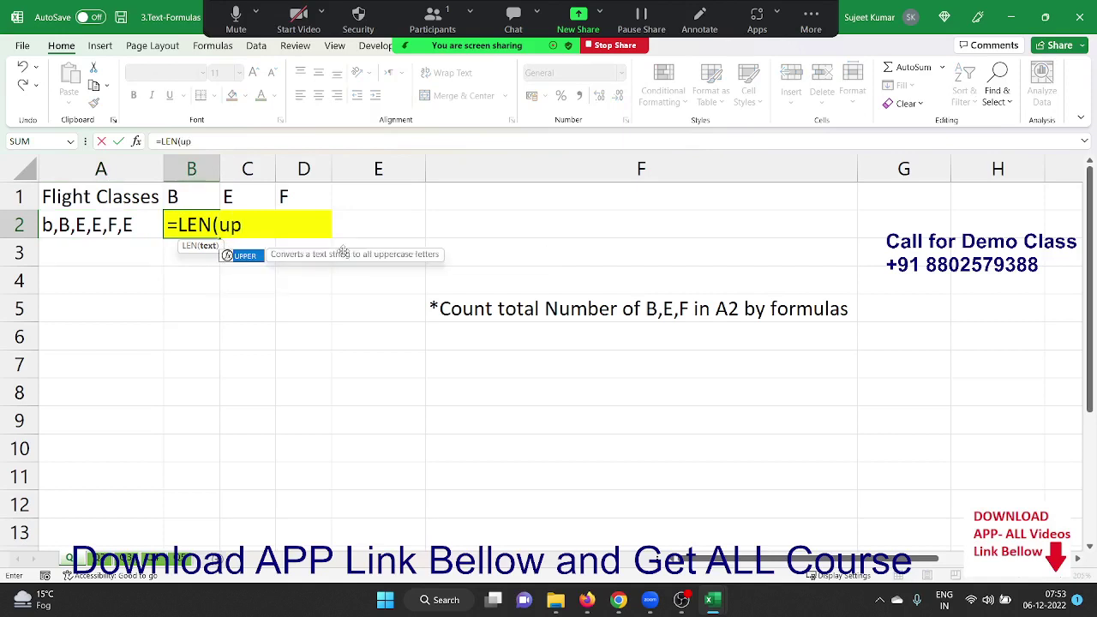
key(BackSpace)
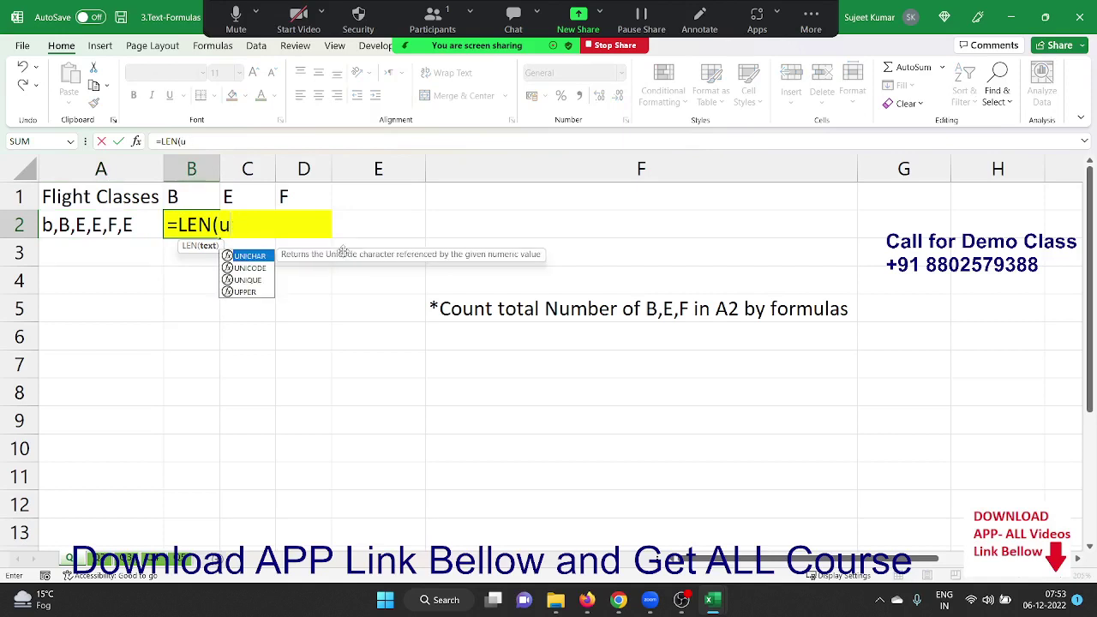
key(BackSpace)
click(127, 225)
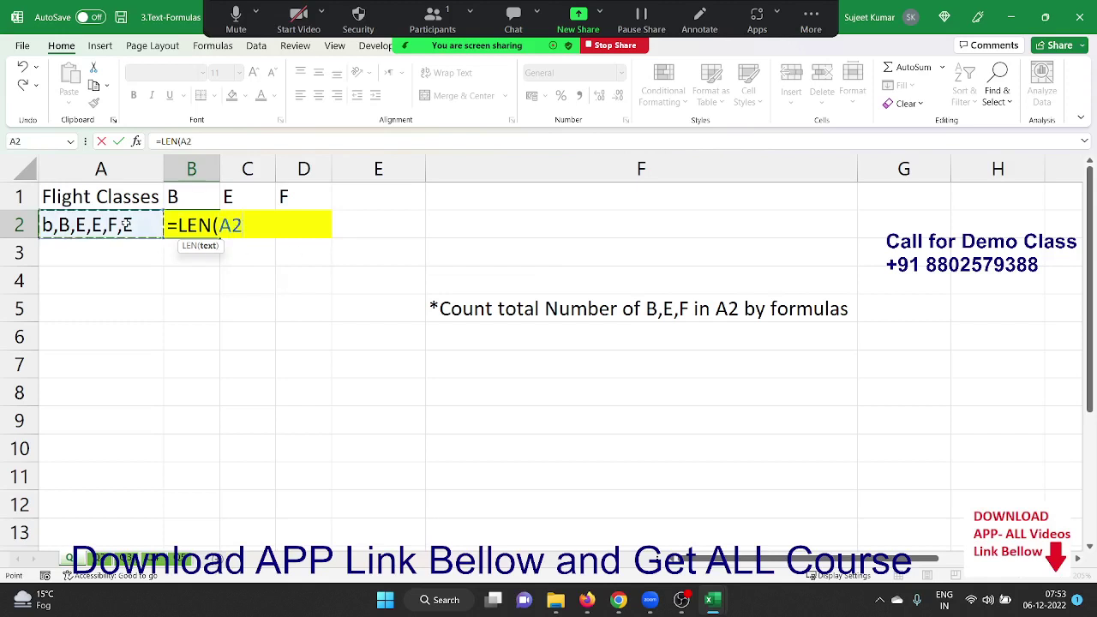
Step: Continue with -LEN(SUBSTITUTE(A2,B1 to strip B1's letter from A2
text()-)
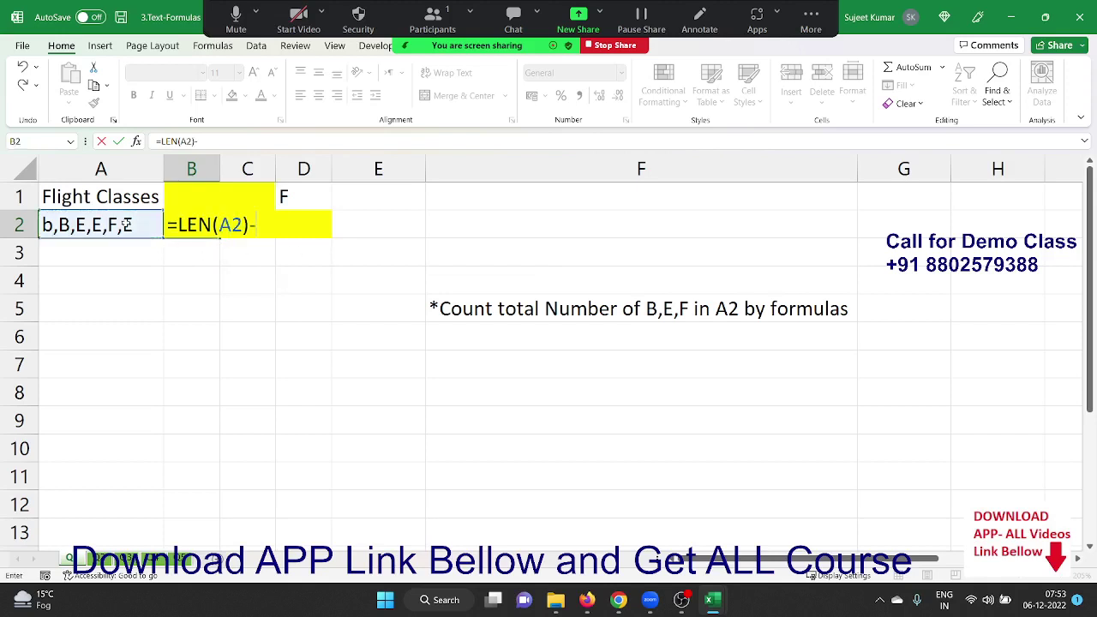
text(le)
key(Tab)
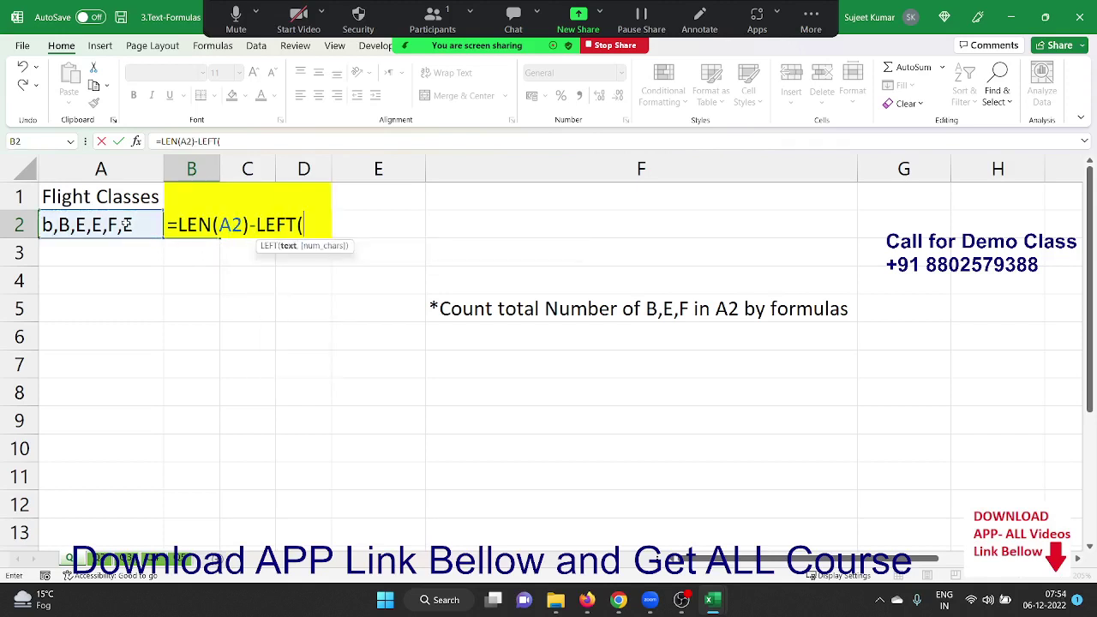
key(BackSpace)
key(BackSpace)
key(BackSpace)
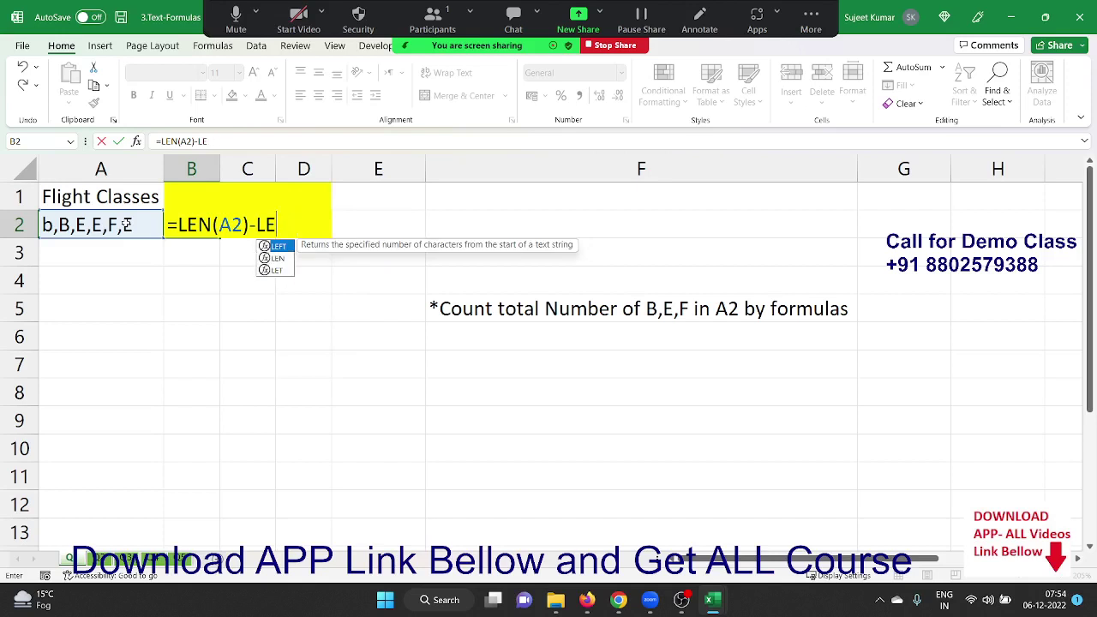
text(n)
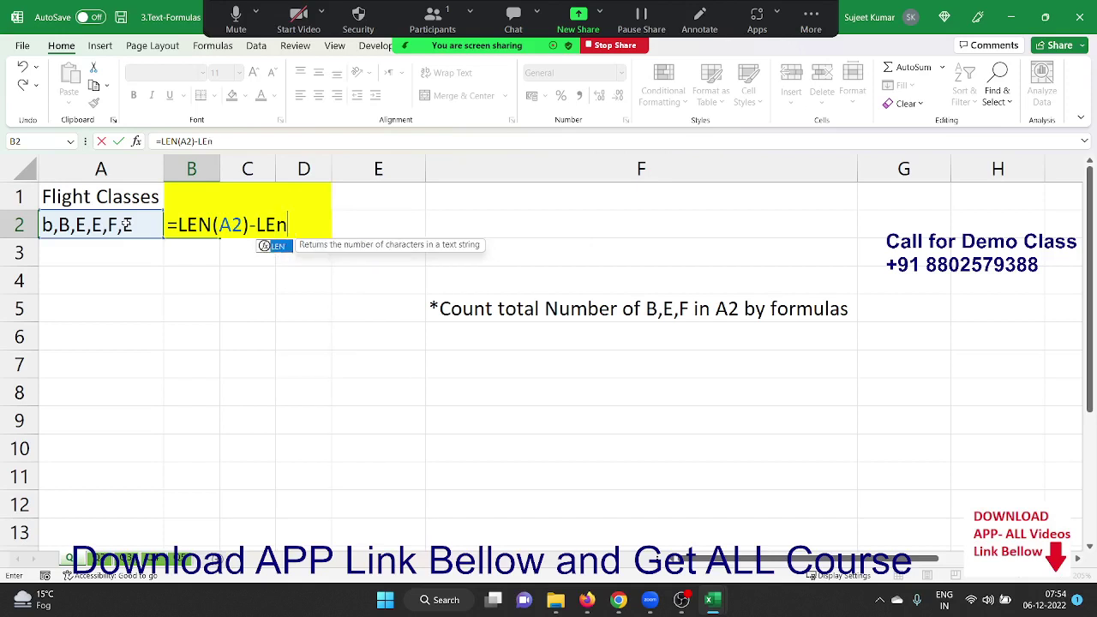
key(Tab)
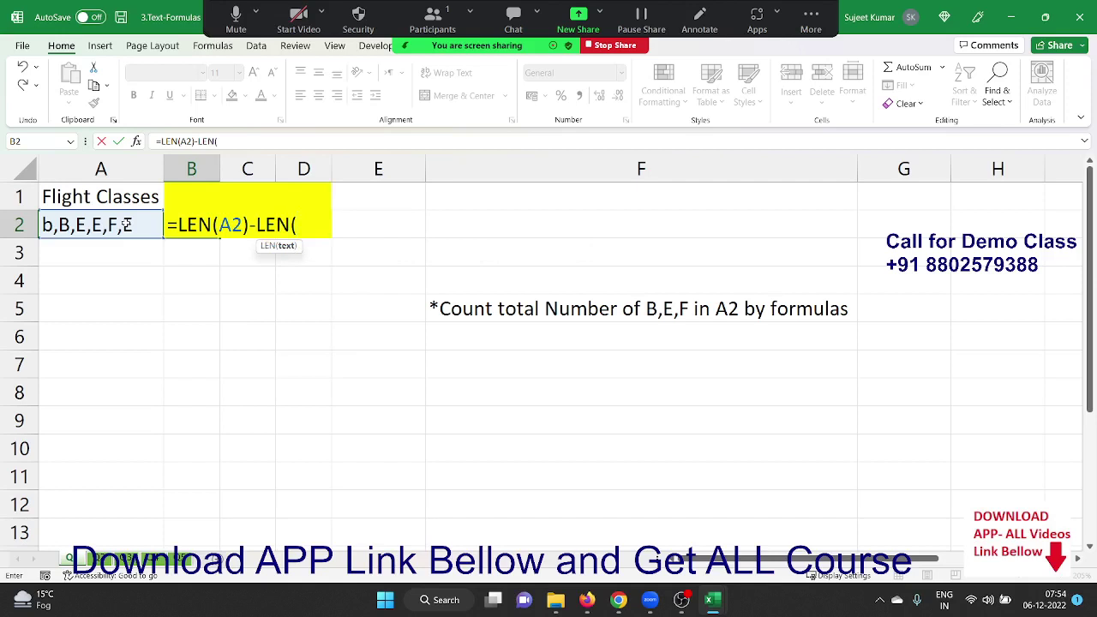
text(sub)
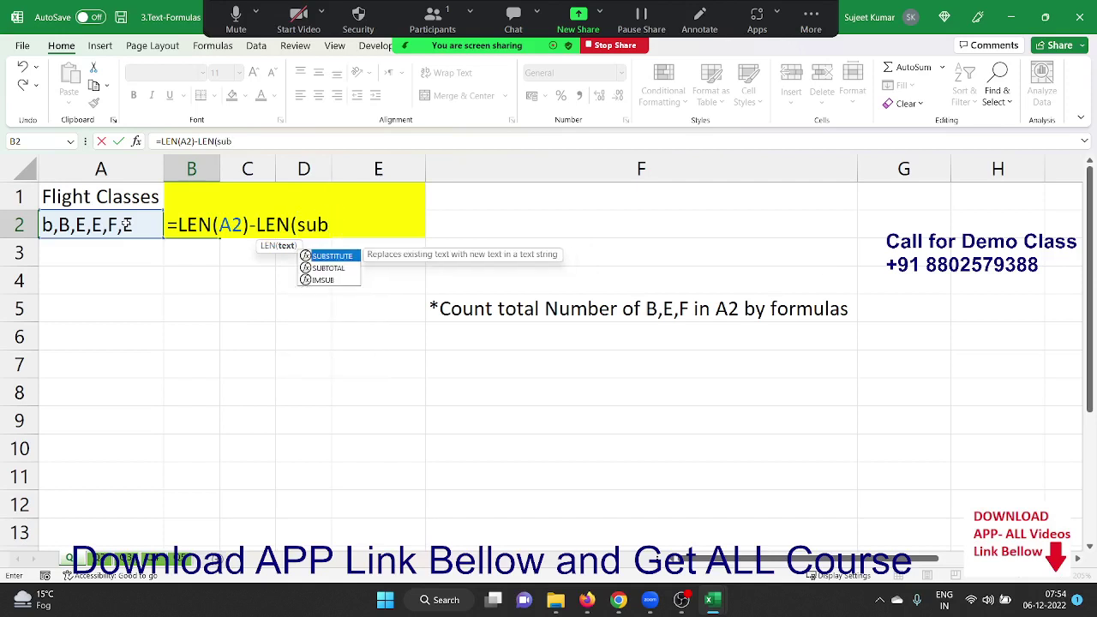
key(Tab)
click(126, 225)
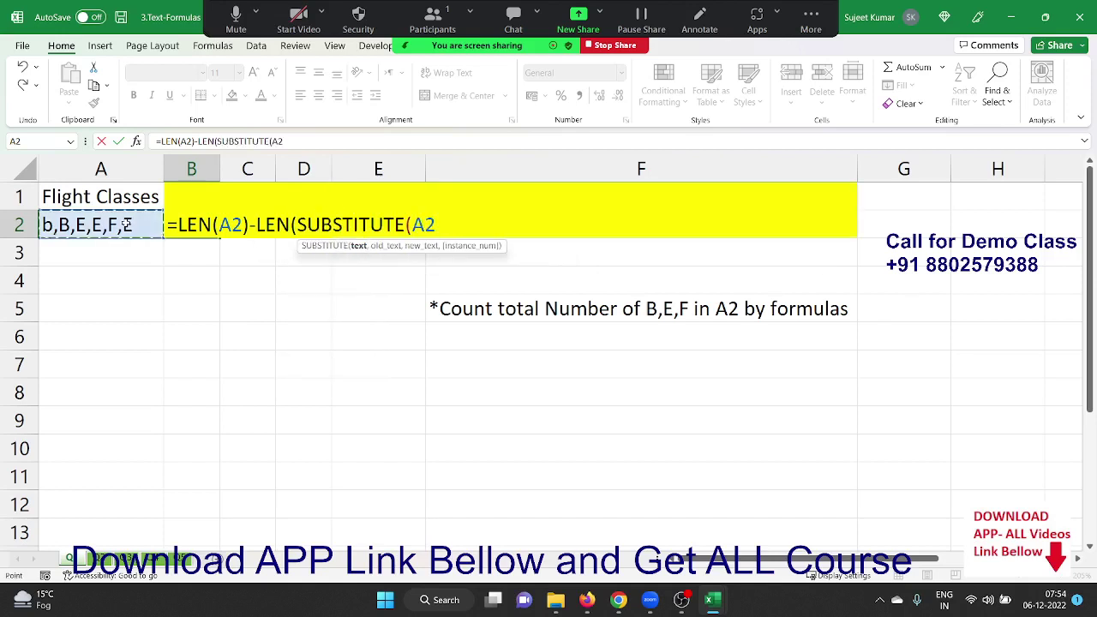
text())
key(BackSpace)
text(,)
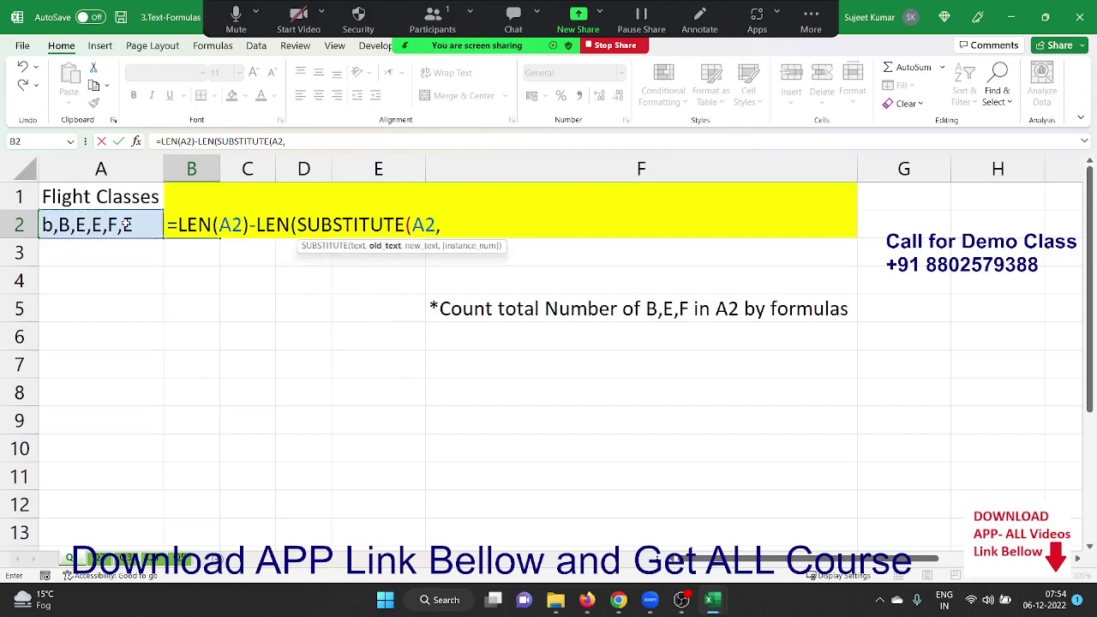
click(94, 190)
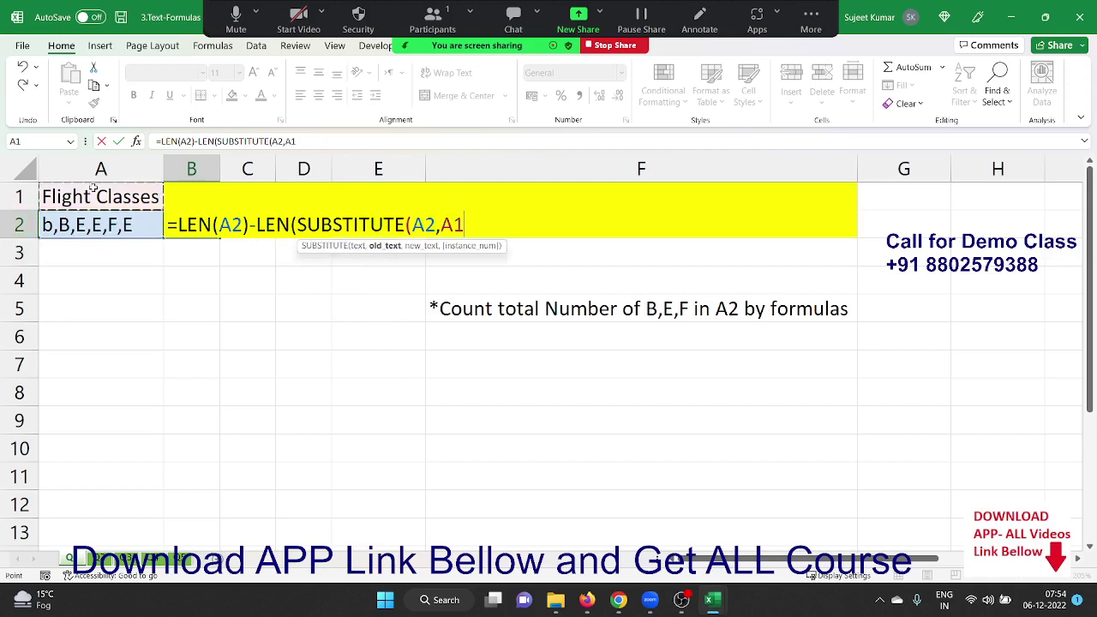
key(Right)
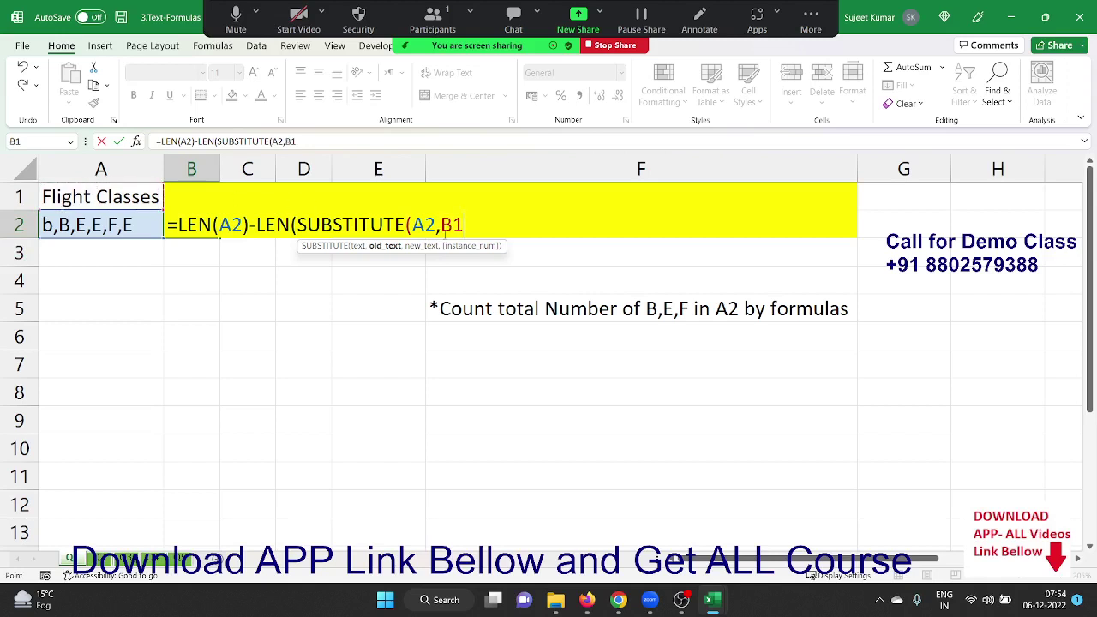
Step: Wrap A2 and B1 in UPPER and close the formula with ,""))) to ignore case
click(428, 225)
text(u)
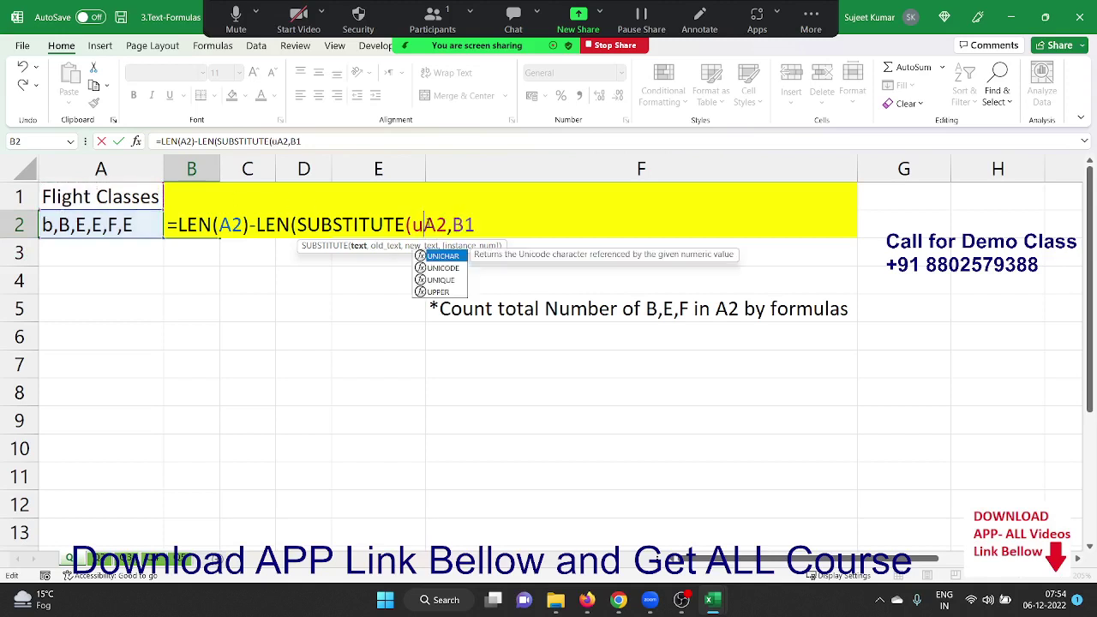
text(p)
key(Tab)
click(507, 224)
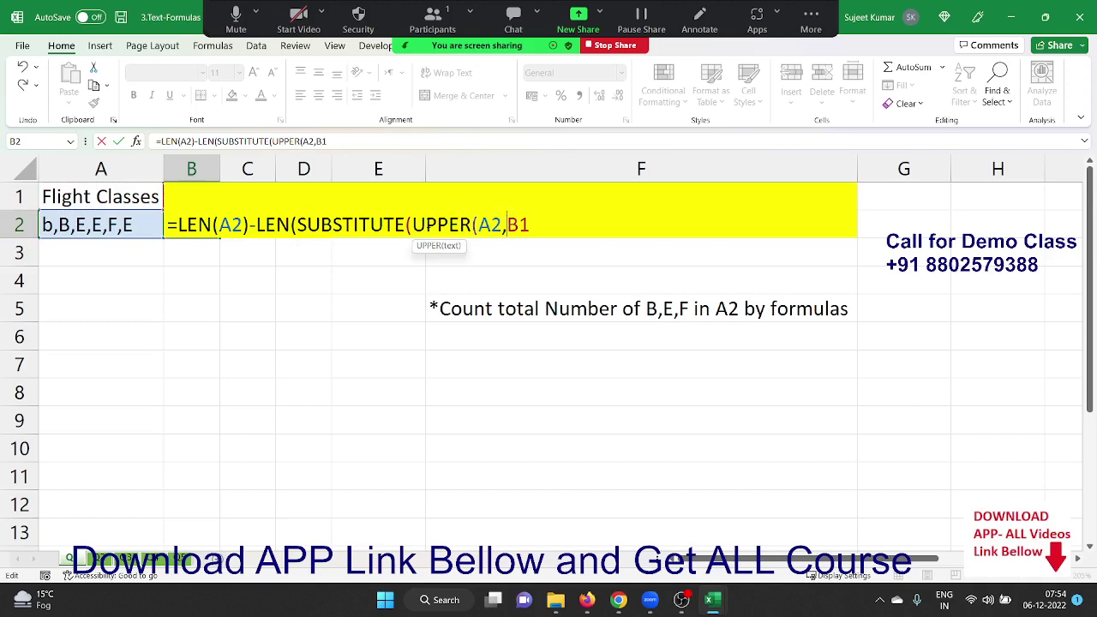
click(502, 225)
text())
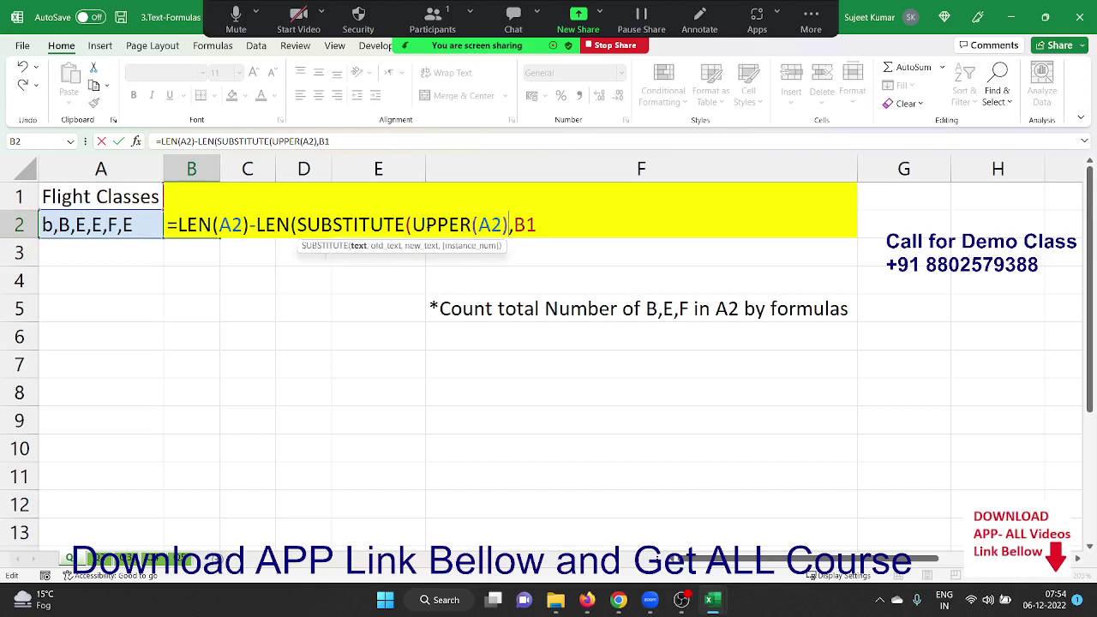
click(513, 225)
text(up)
key(Tab)
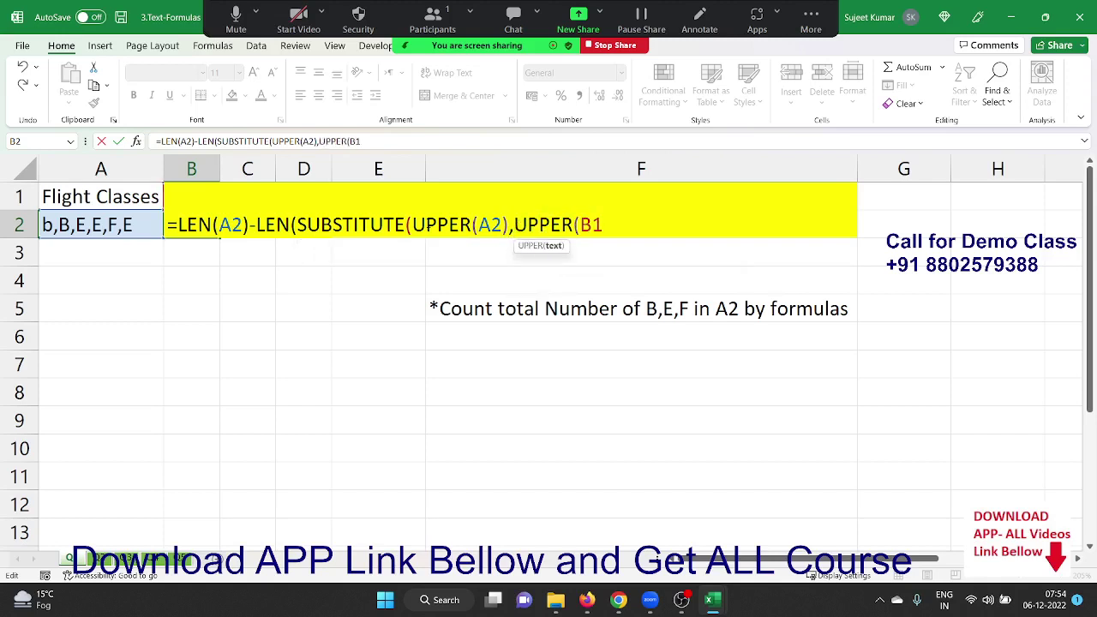
text())
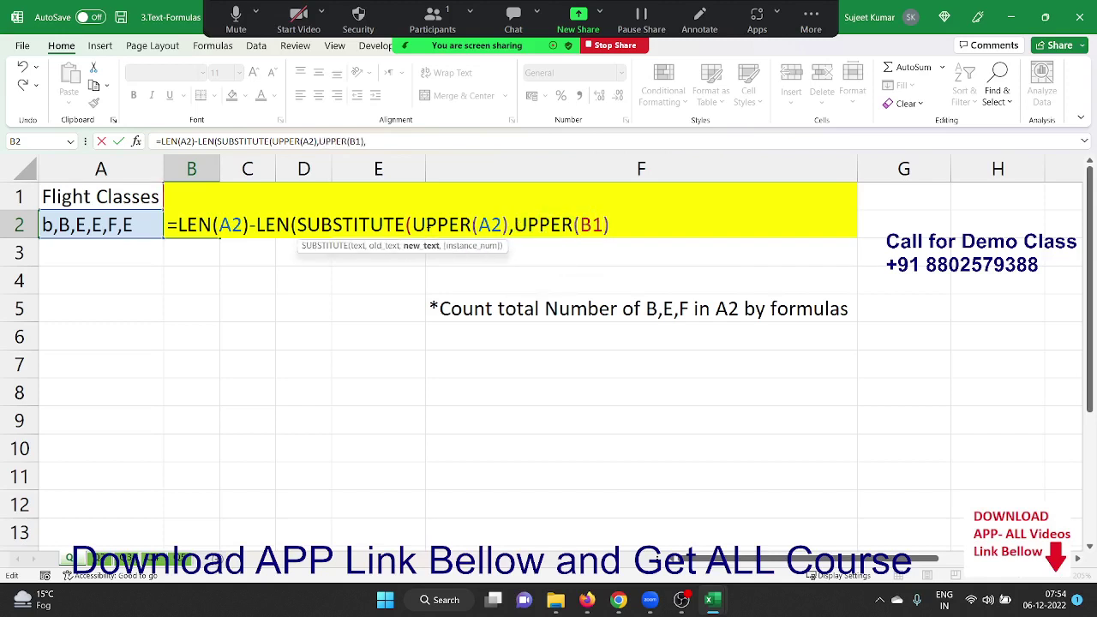
text(,""))
text())
Step: Add $ anchors to the A2 and B1 references in B2's counting formula
key(Return)
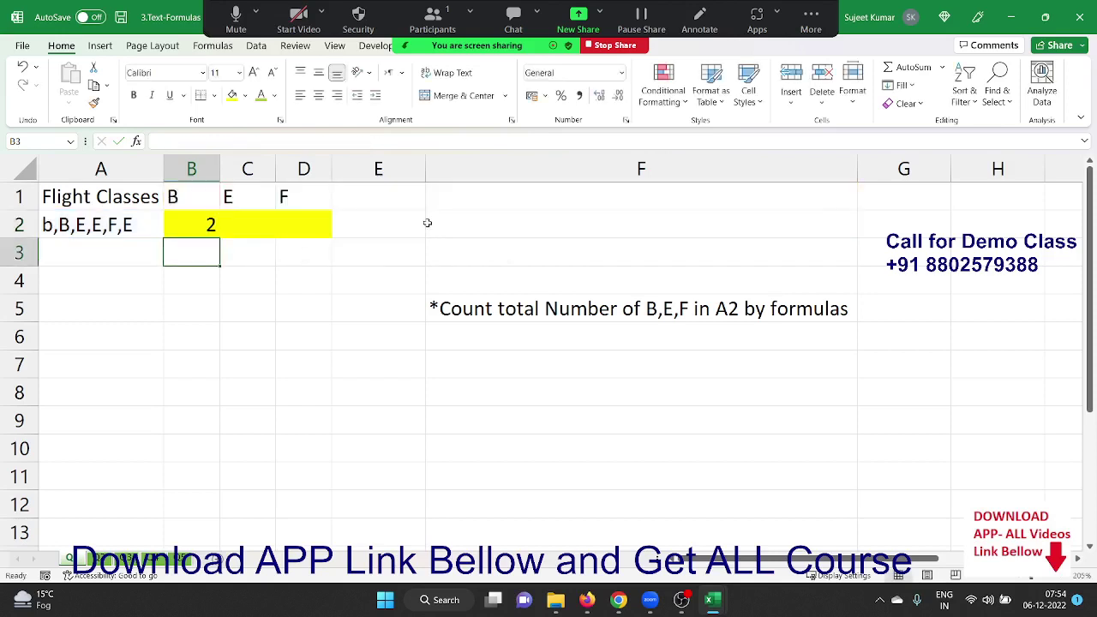
key(Up)
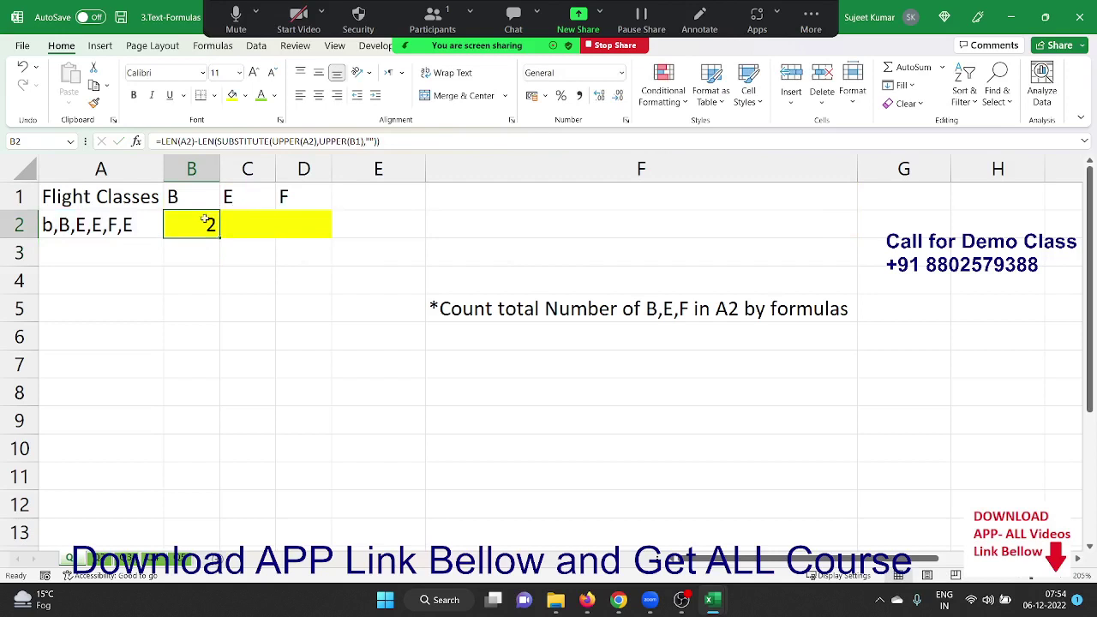
double_click(209, 223)
click(219, 225)
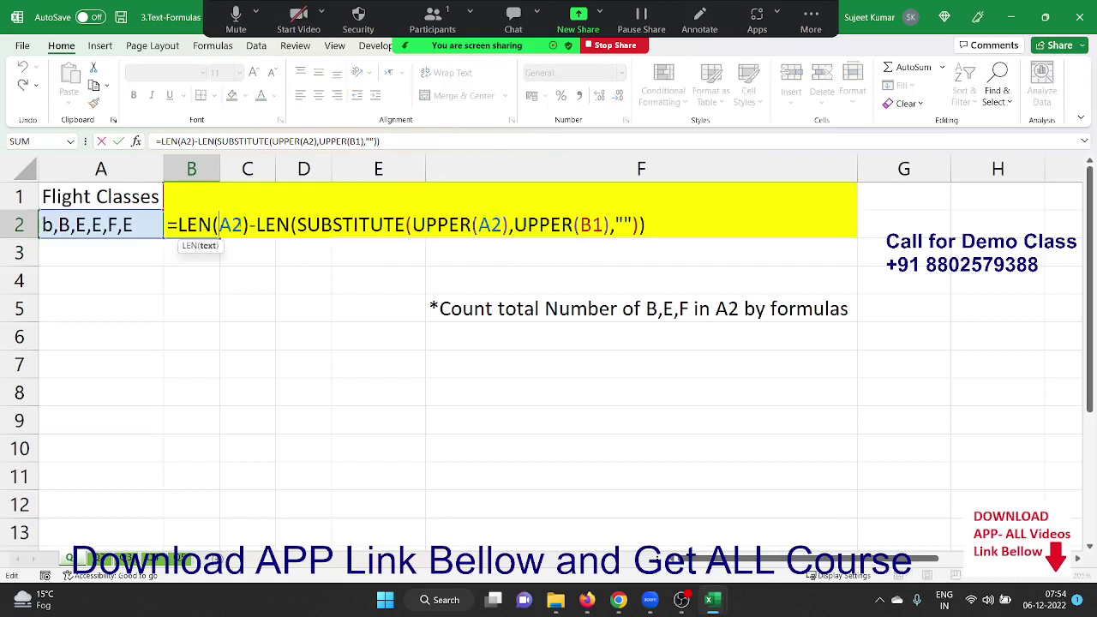
text($)
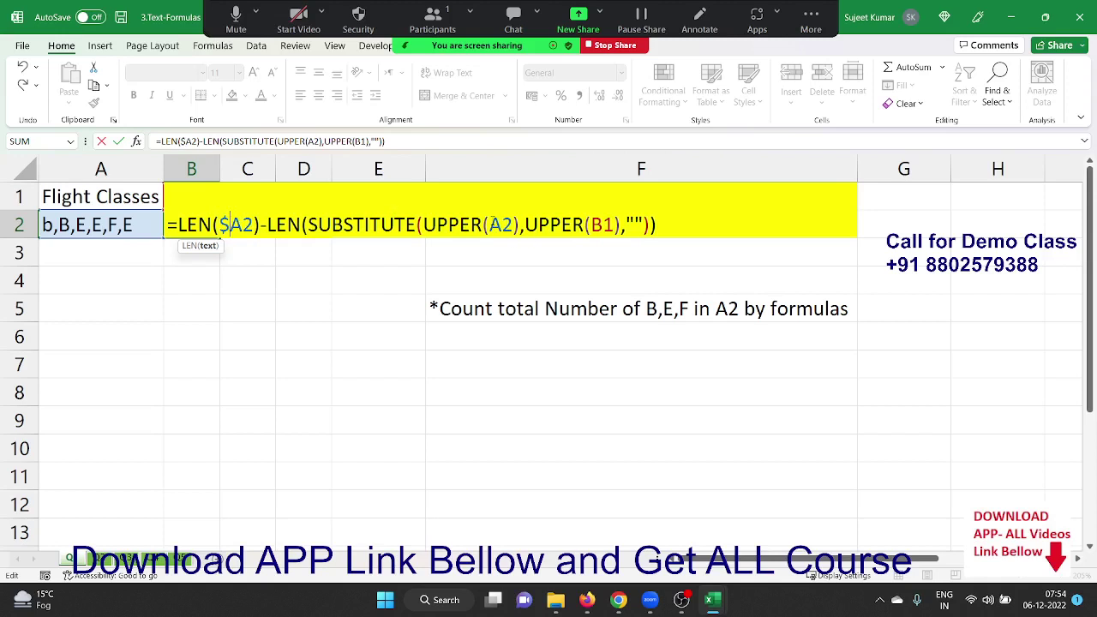
click(490, 225)
text($)
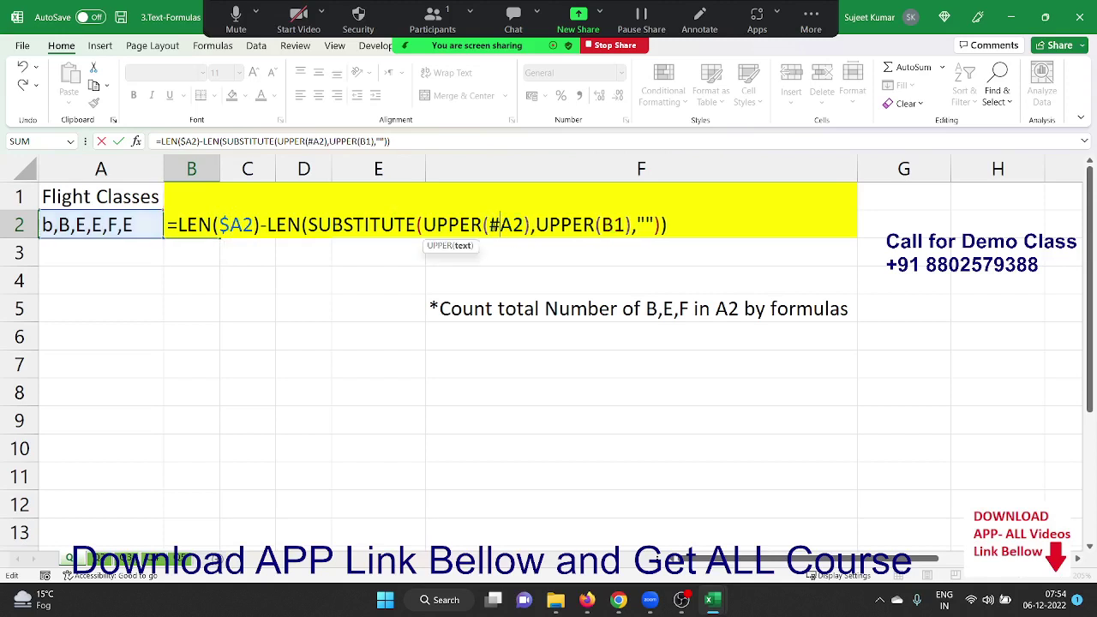
key(BackSpace)
text($)
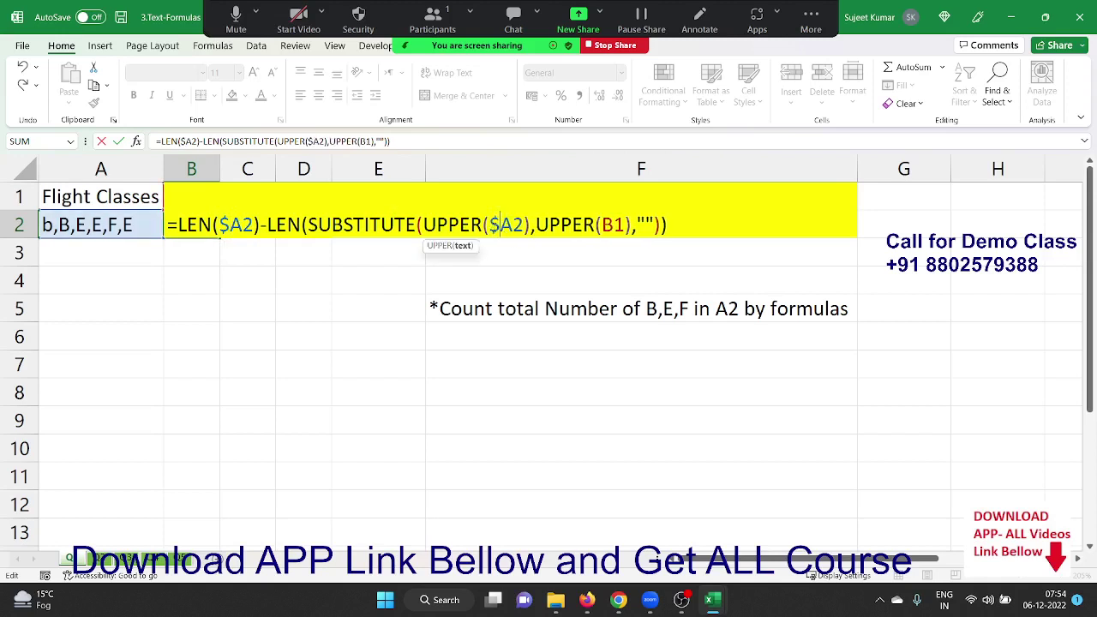
click(615, 225)
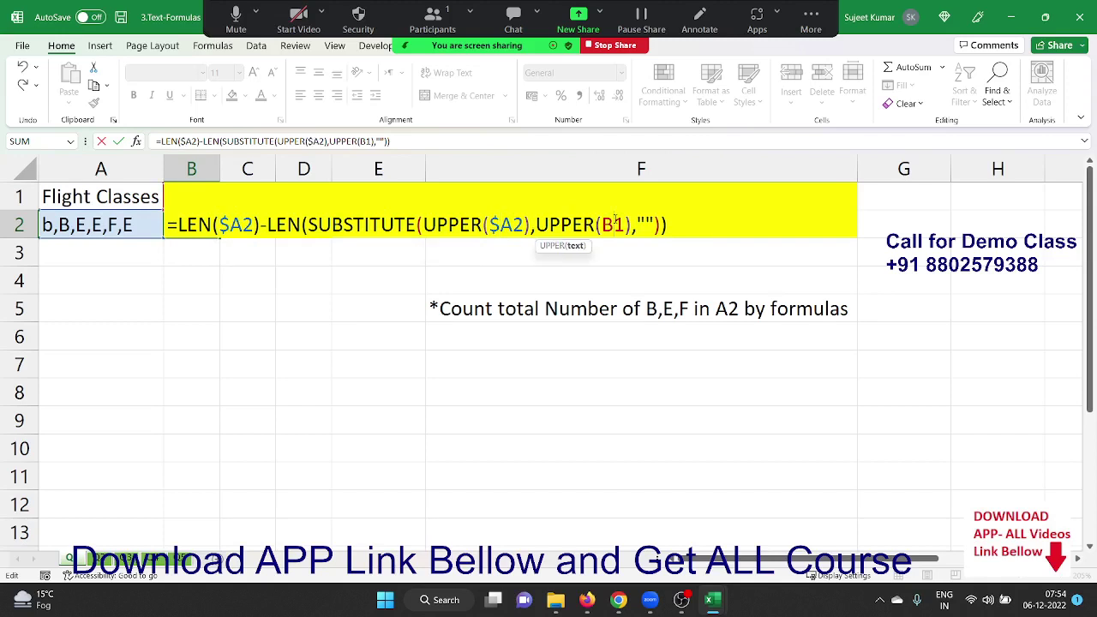
text($)
key(Return)
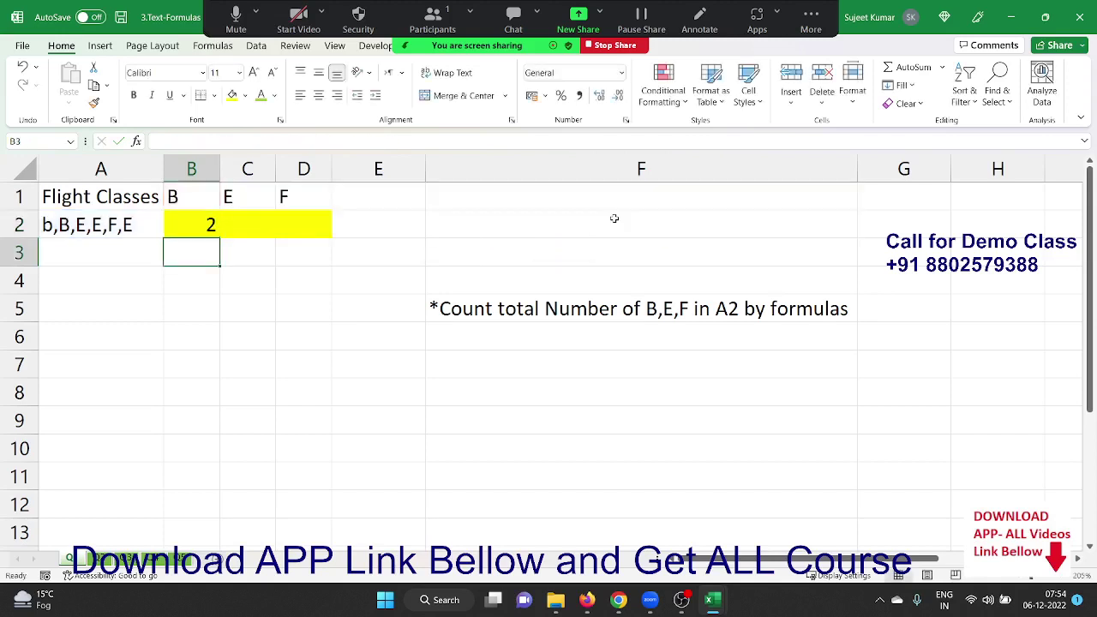
Step: Fill B2's formula across C2:D2 with Ctrl+R, then go to the names sheet
key(Up)
key(shift+Right)
key(shift+Right)
key(ctrl+r)
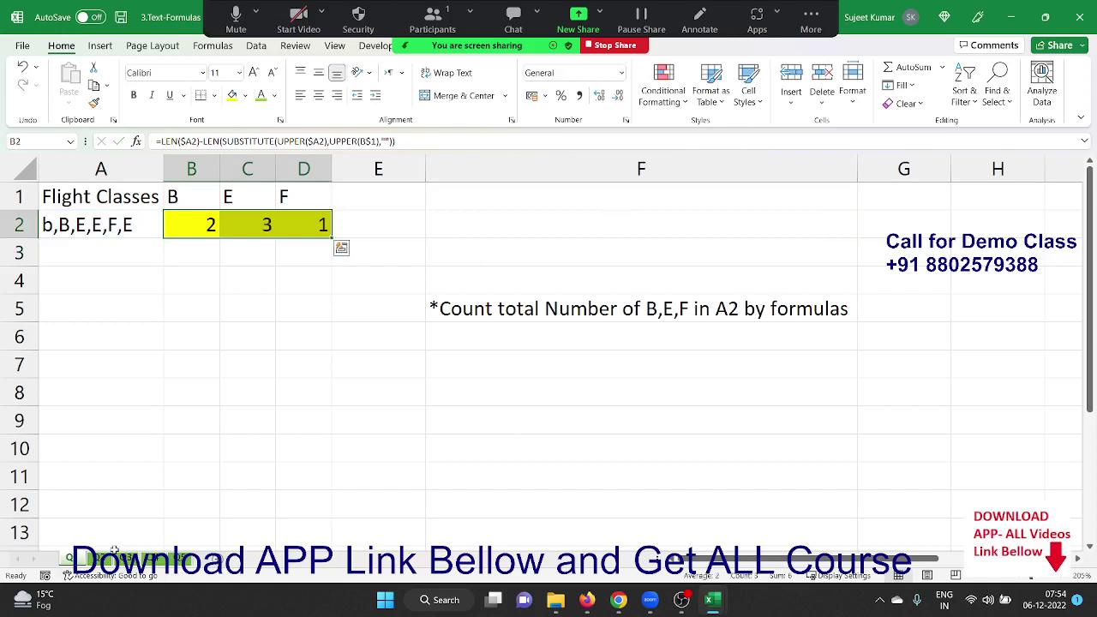
click(99, 559)
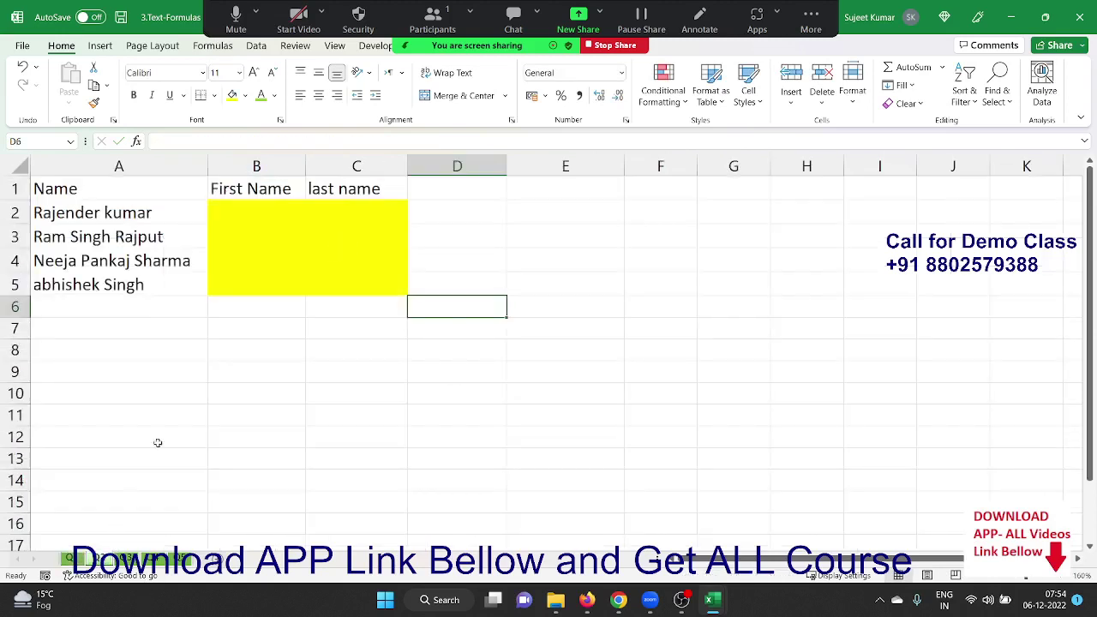
Step: Enter =TEXTBEFORE(A2," ") in B2 to extract the first name
click(227, 213)
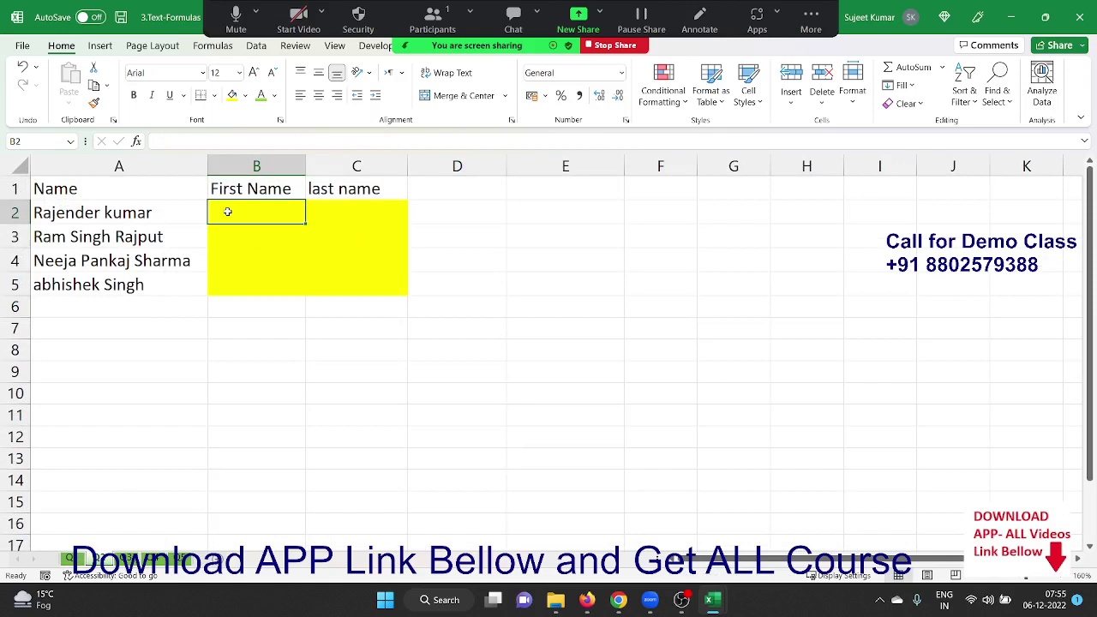
text(=t)
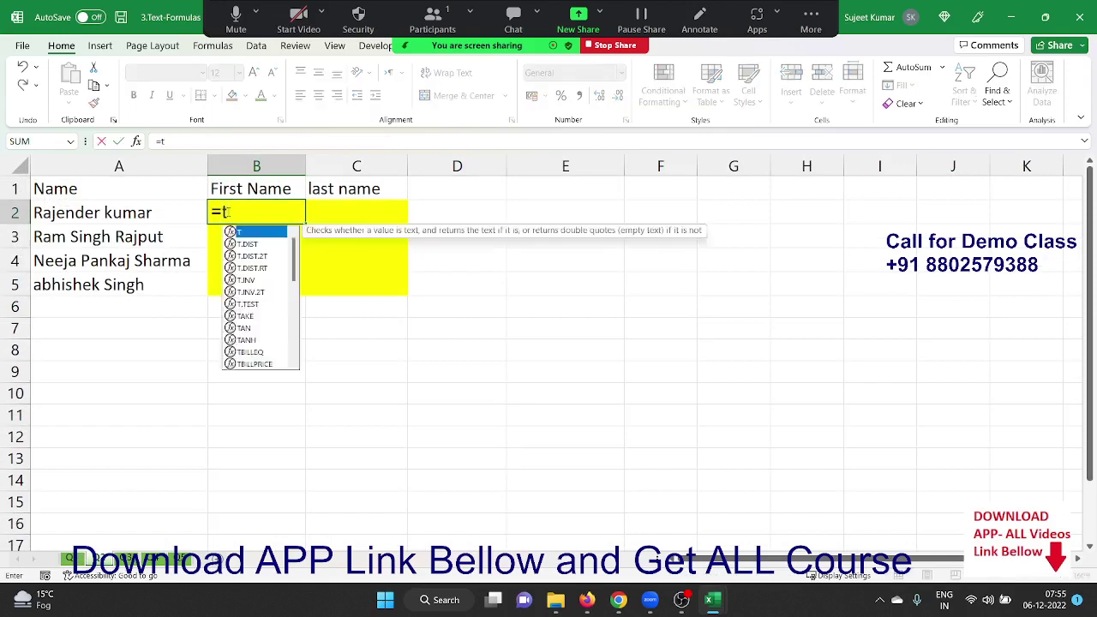
text(e)
key(Down)
key(Down)
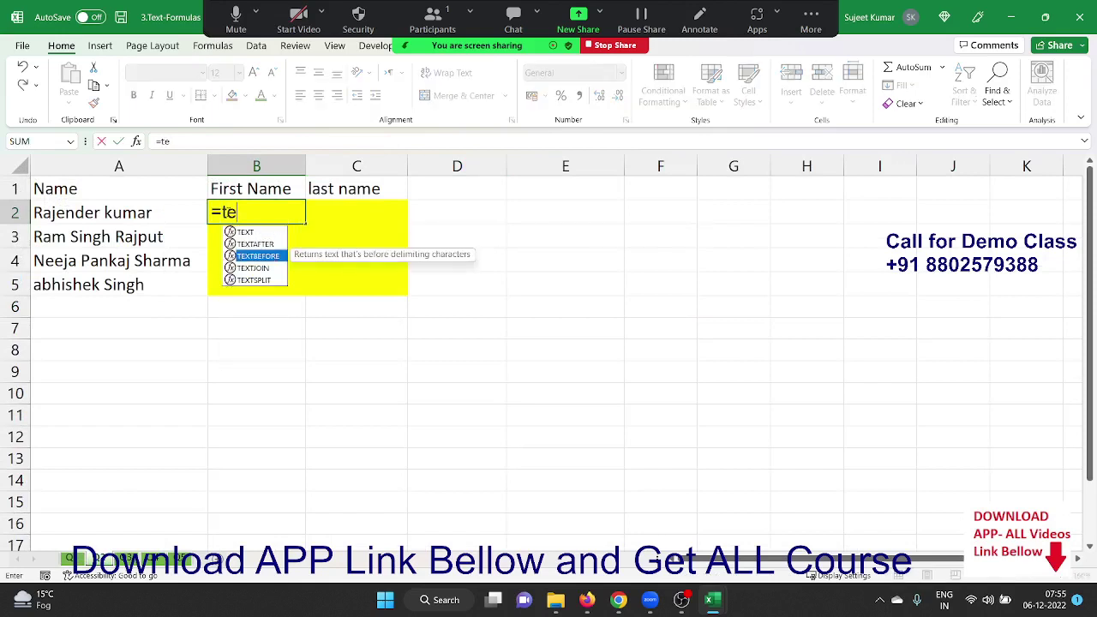
key(Tab)
click(92, 213)
text(,")
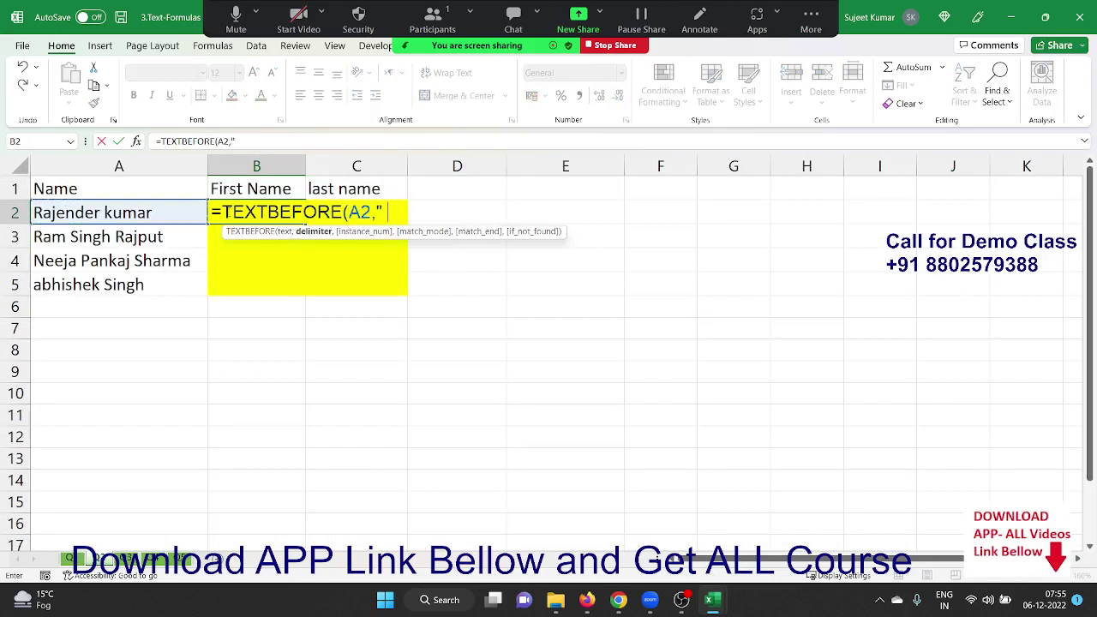
text( ")
key(Return)
click(227, 212)
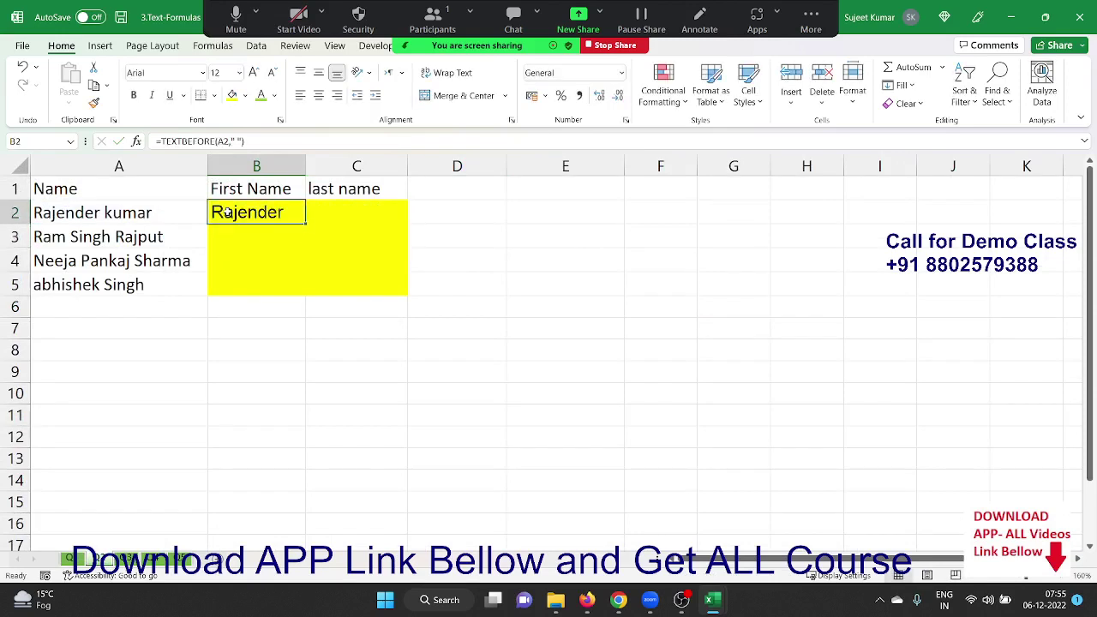
key(Right)
Step: Enter =TEXTAFTER(A2," ") in C2 so it returns the last name
text(=te)
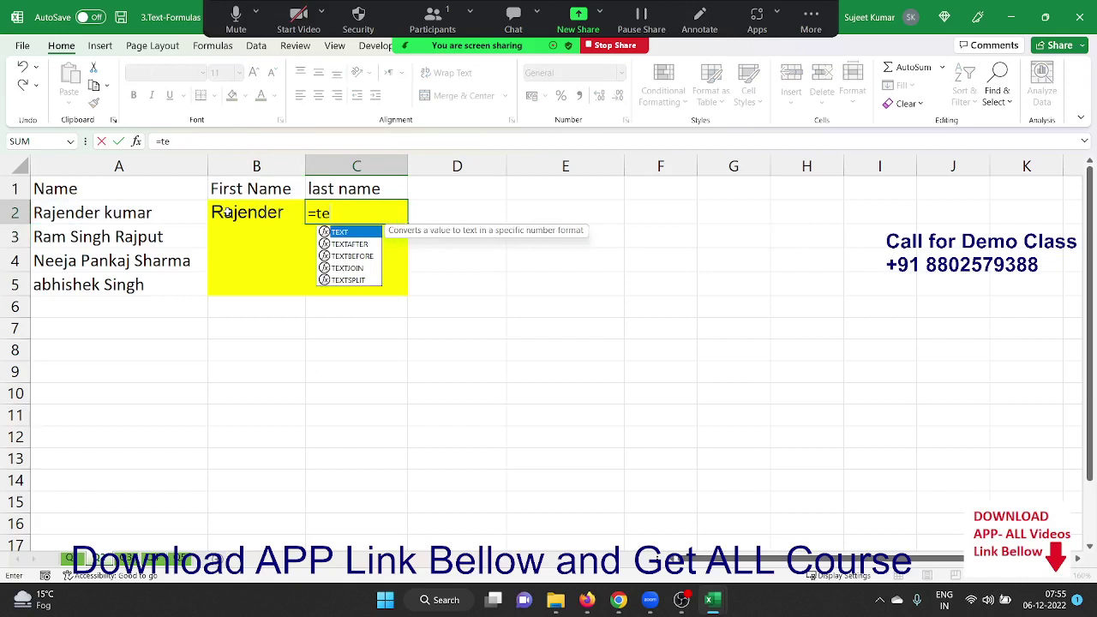
key(Down)
key(Down)
key(Up)
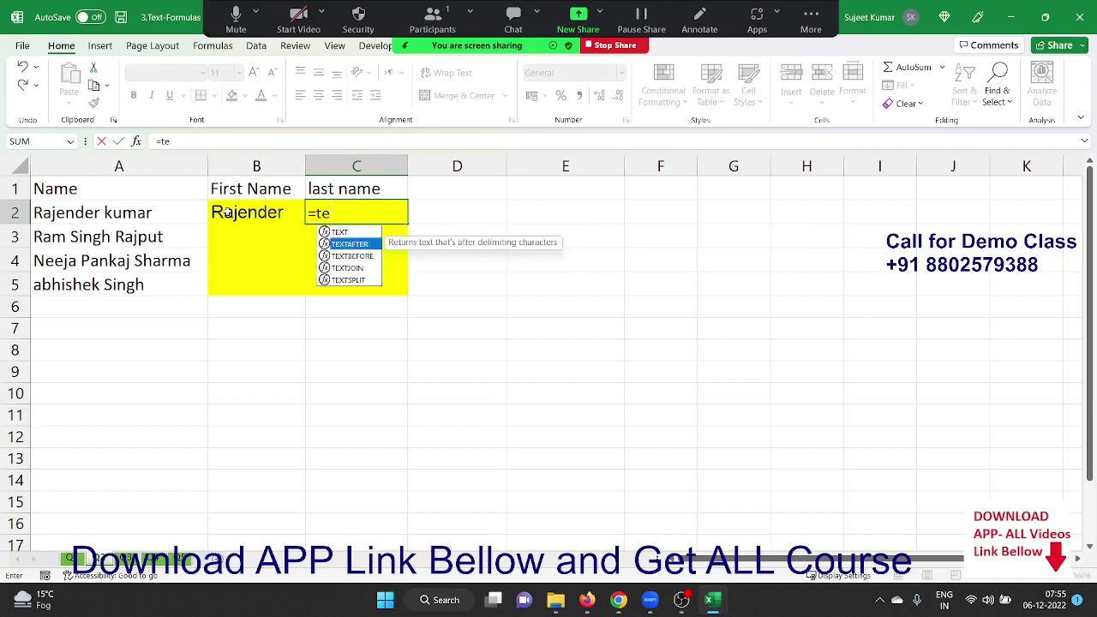
key(Tab)
key(Left)
key(Left)
text(,")
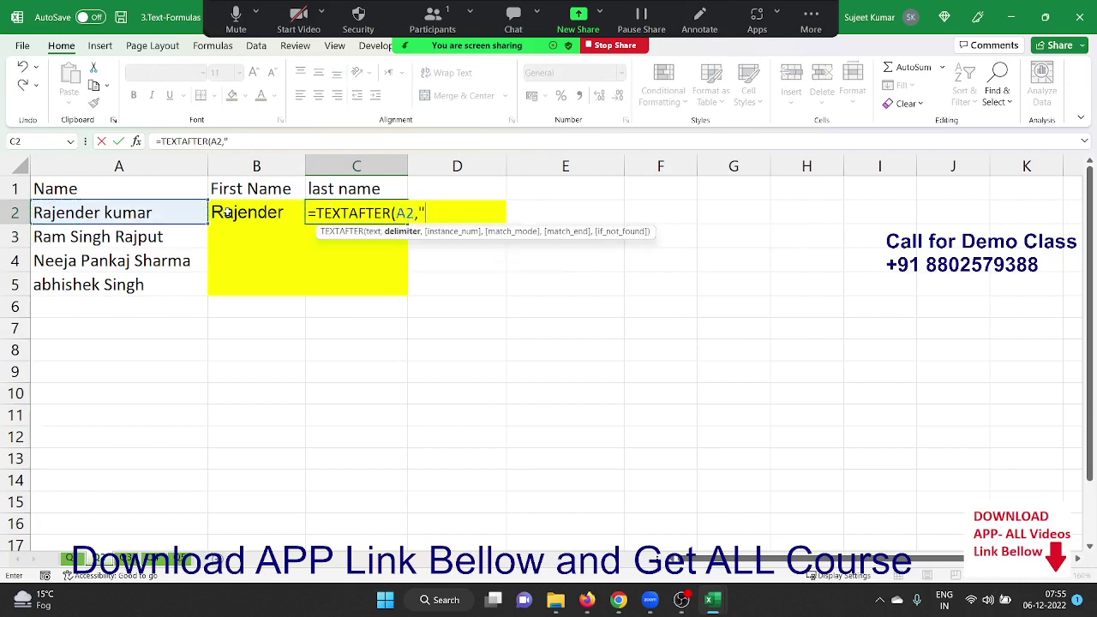
text())
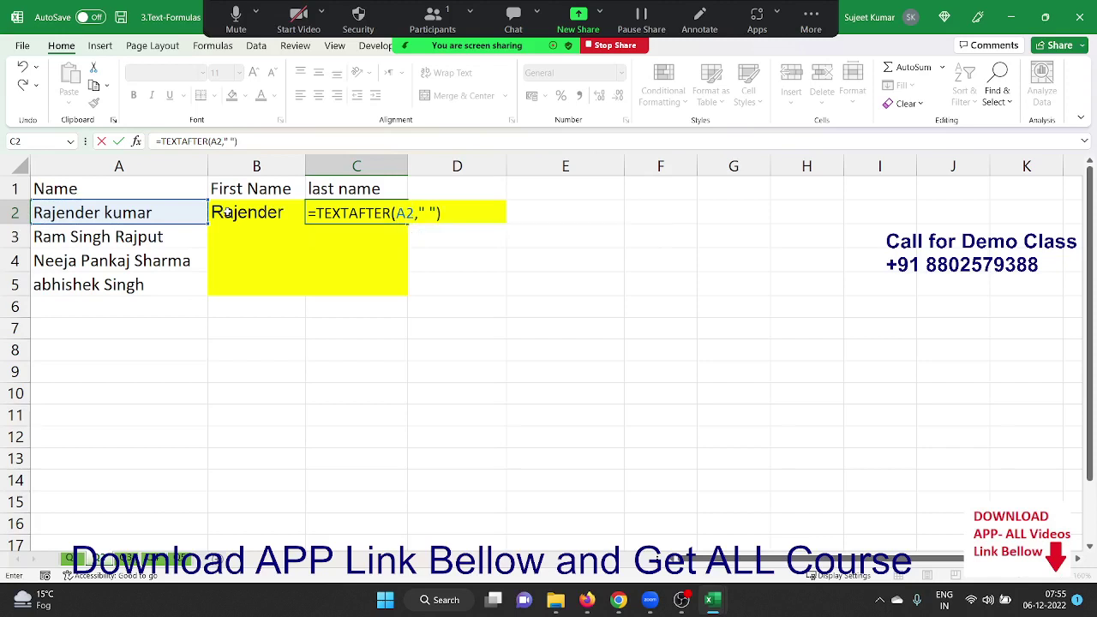
key(Return)
key(Left)
key(Left)
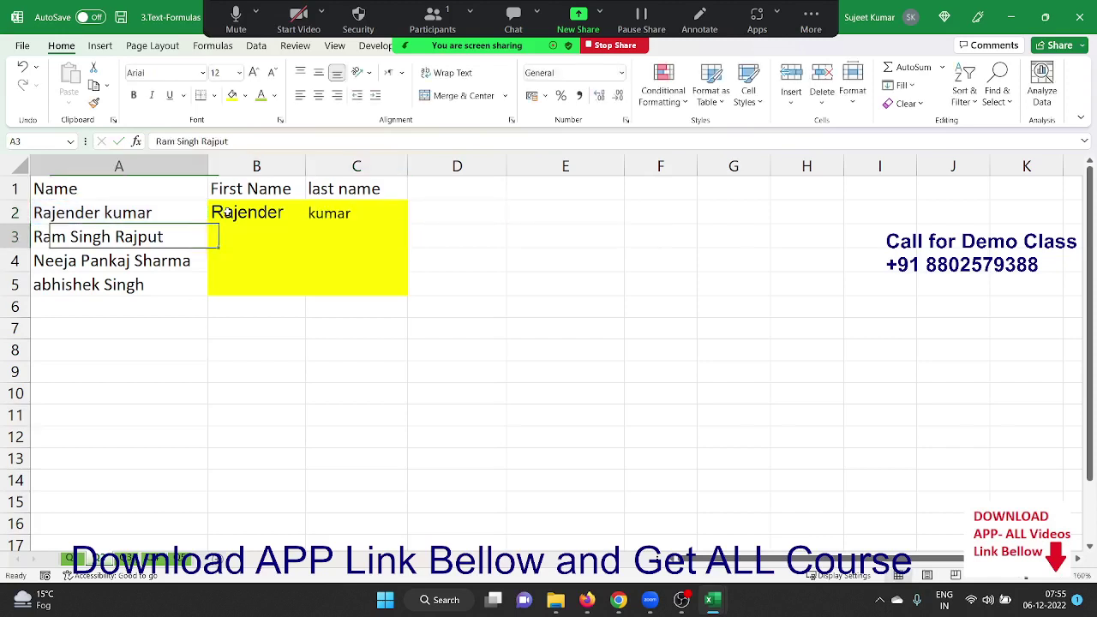
key(Right)
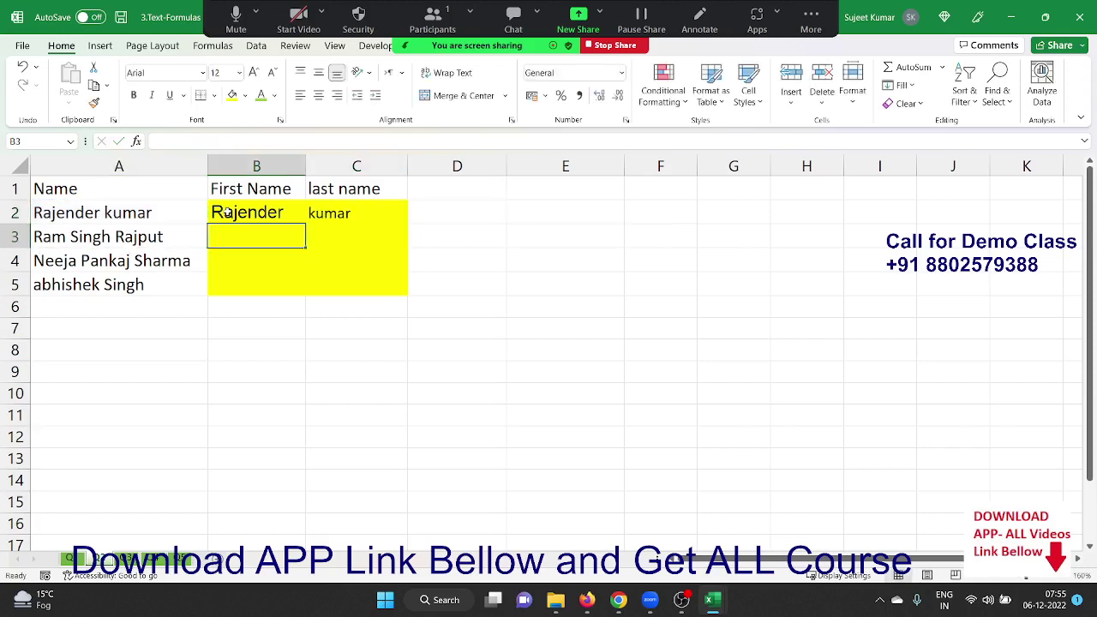
Step: Enter =LEFT(A3,FIND(" ",A3,1)-1) in B3, accepting Excel's bracket correction
text(=)
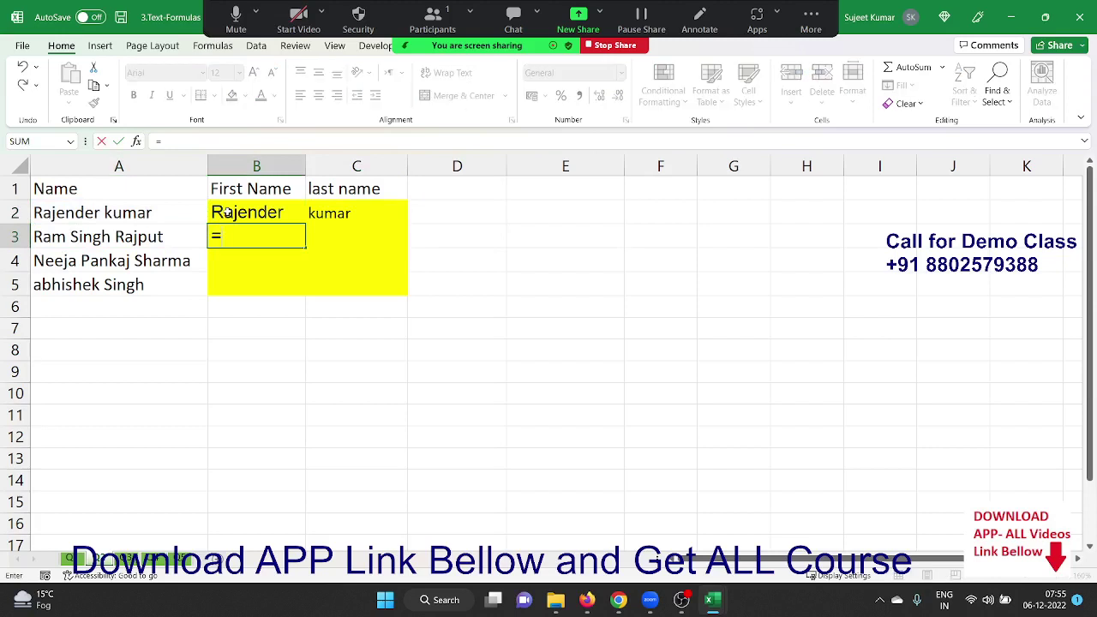
text(lef)
key(Tab)
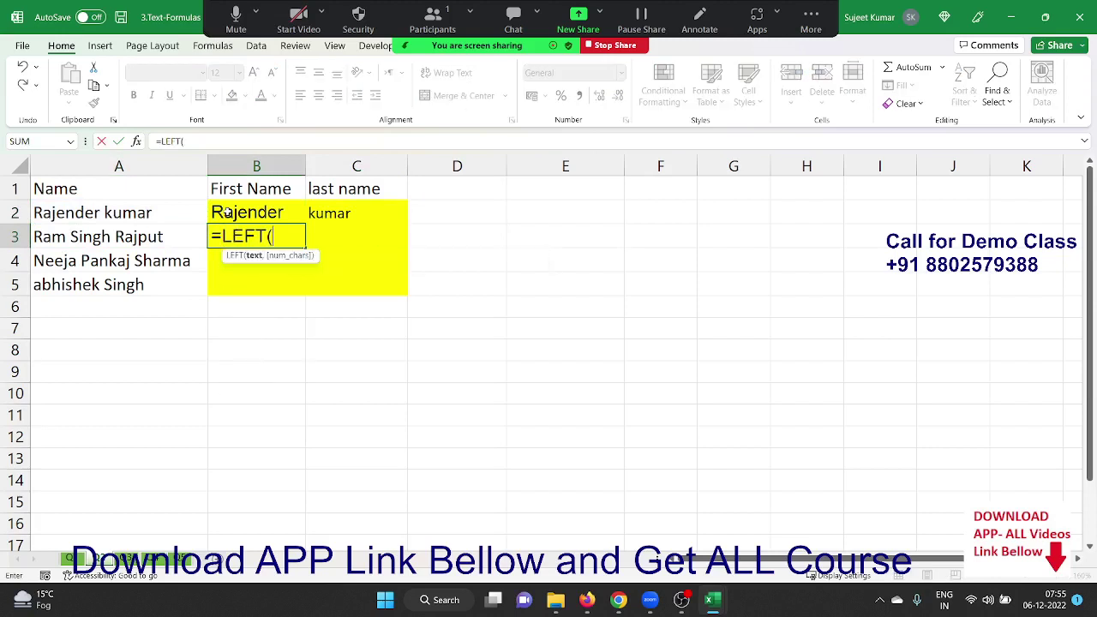
key(Left)
text(,)
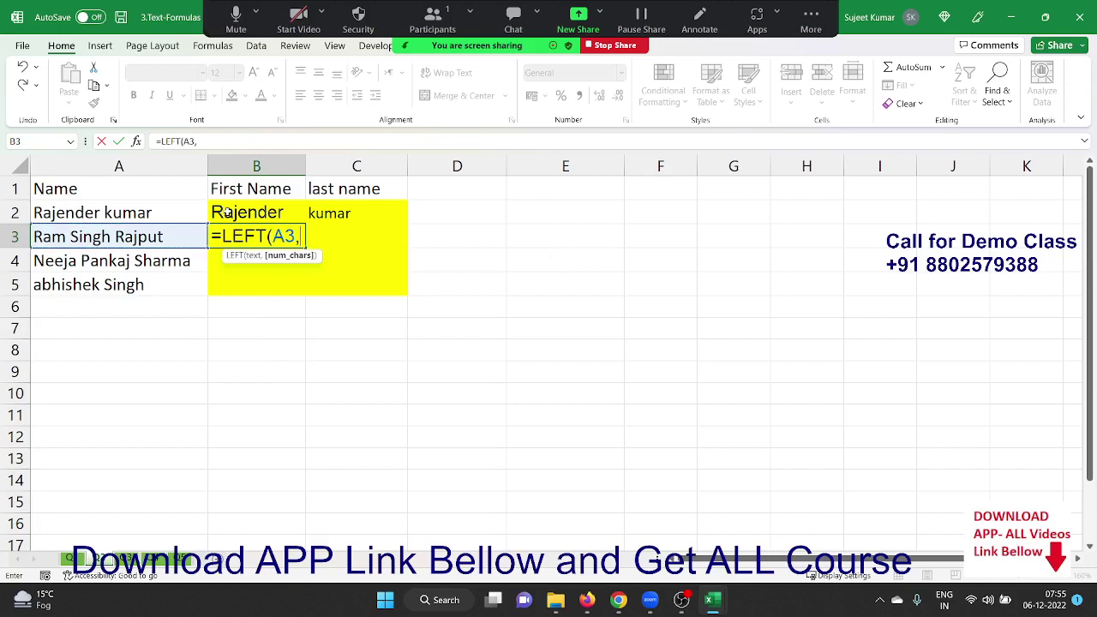
text(find)
key(Tab)
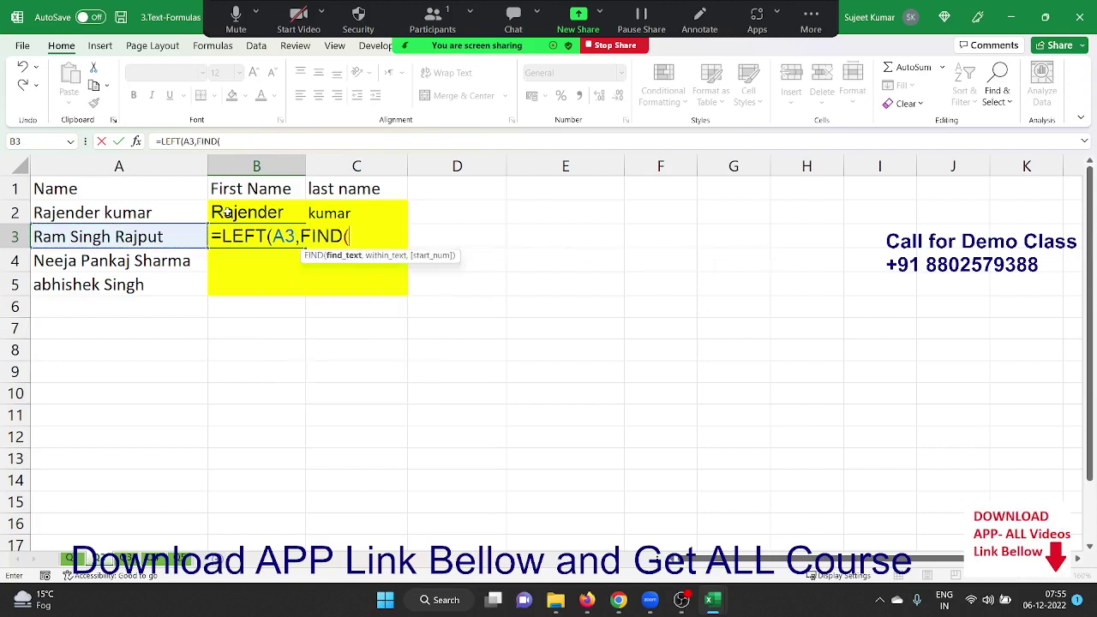
text(" ",)
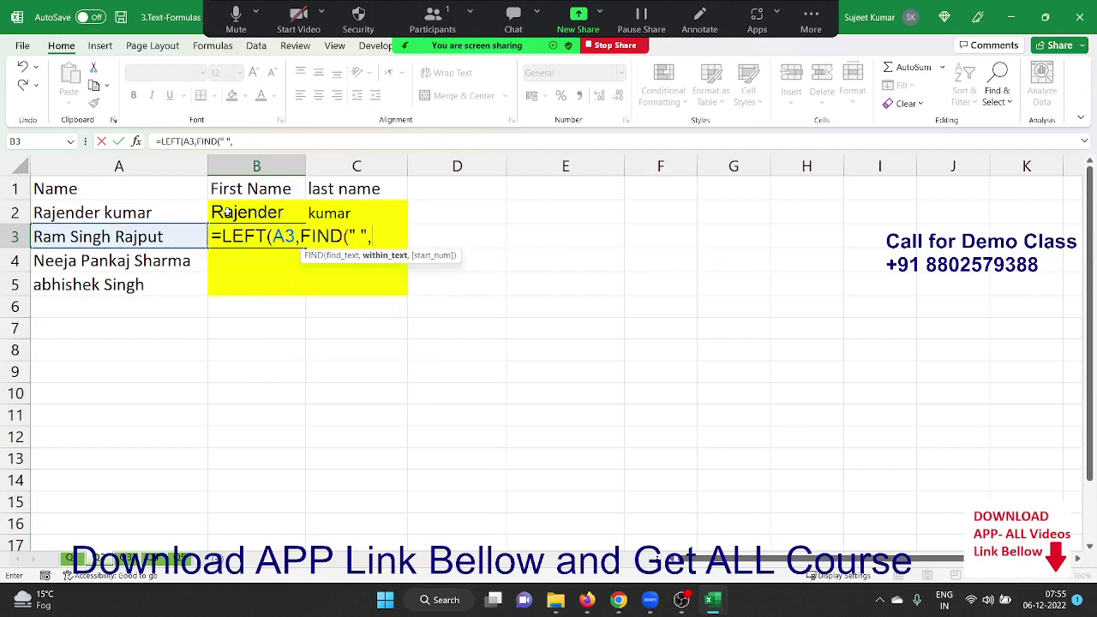
key(Left)
text(,)
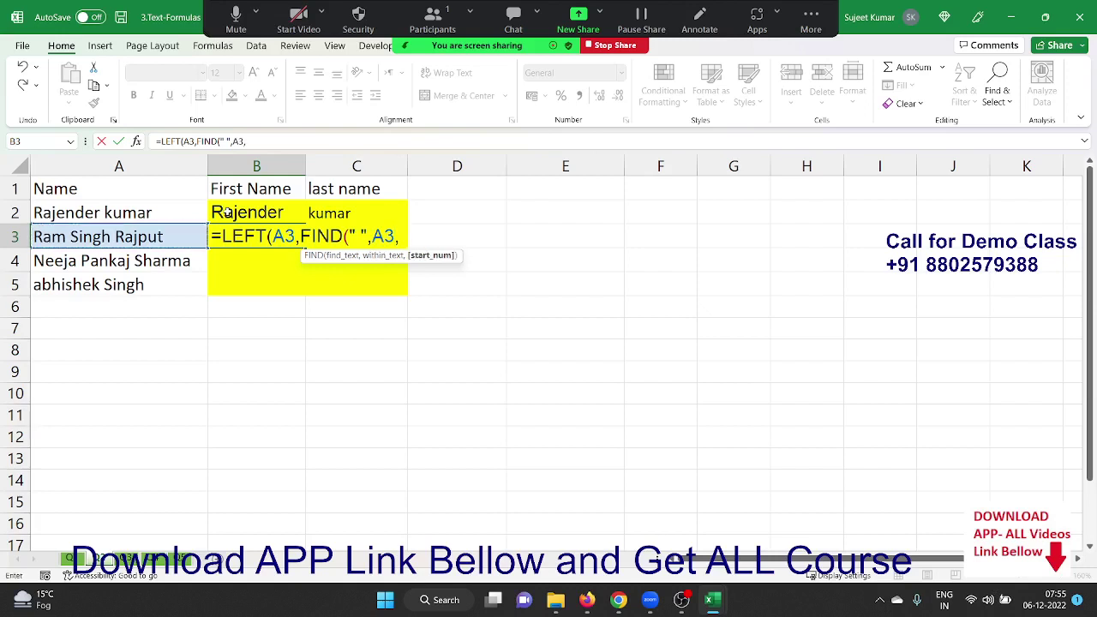
text(1)-)
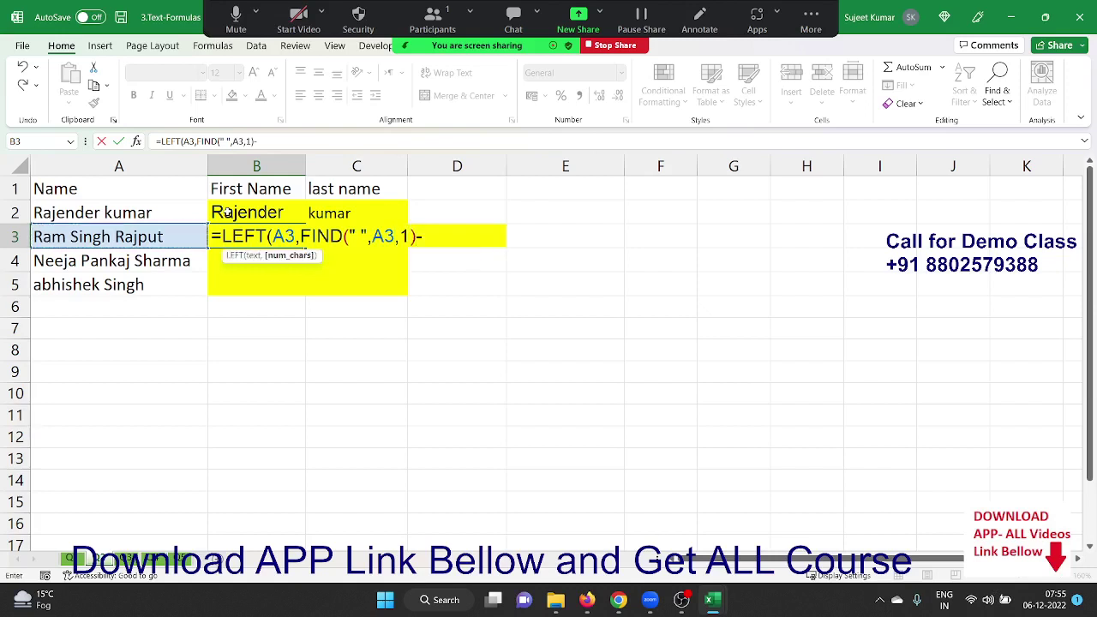
text(1)
key(Return)
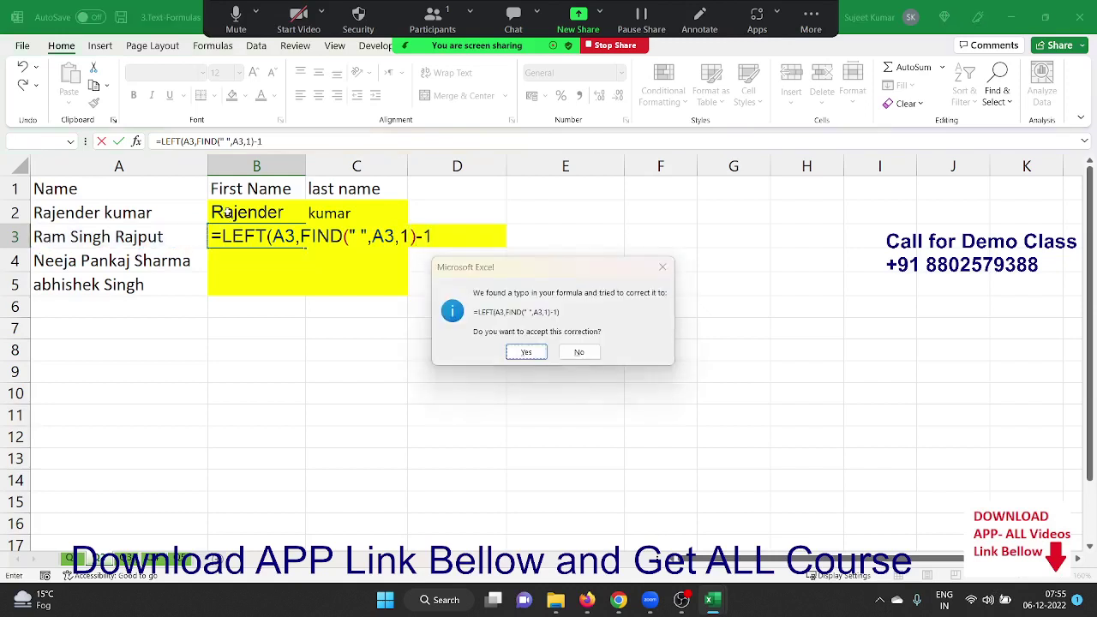
key(Return)
key(Up)
key(Right)
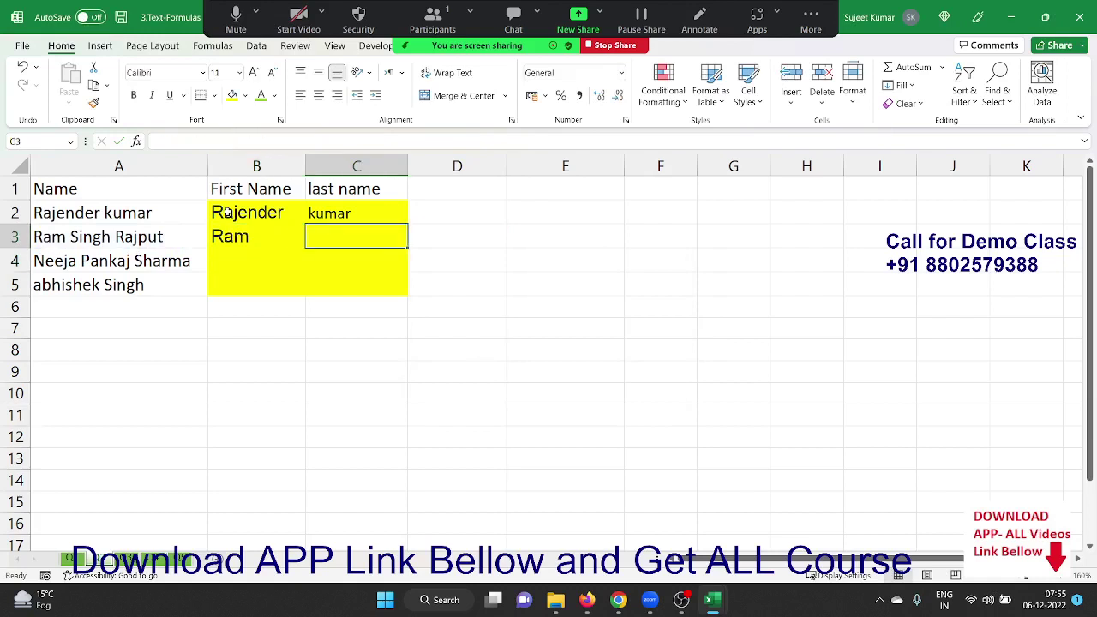
key(Left)
Step: Start C3's formula as =RIGHT(A3,LEN(A3)-FIND(" ", for the last word
key(Right)
text(=)
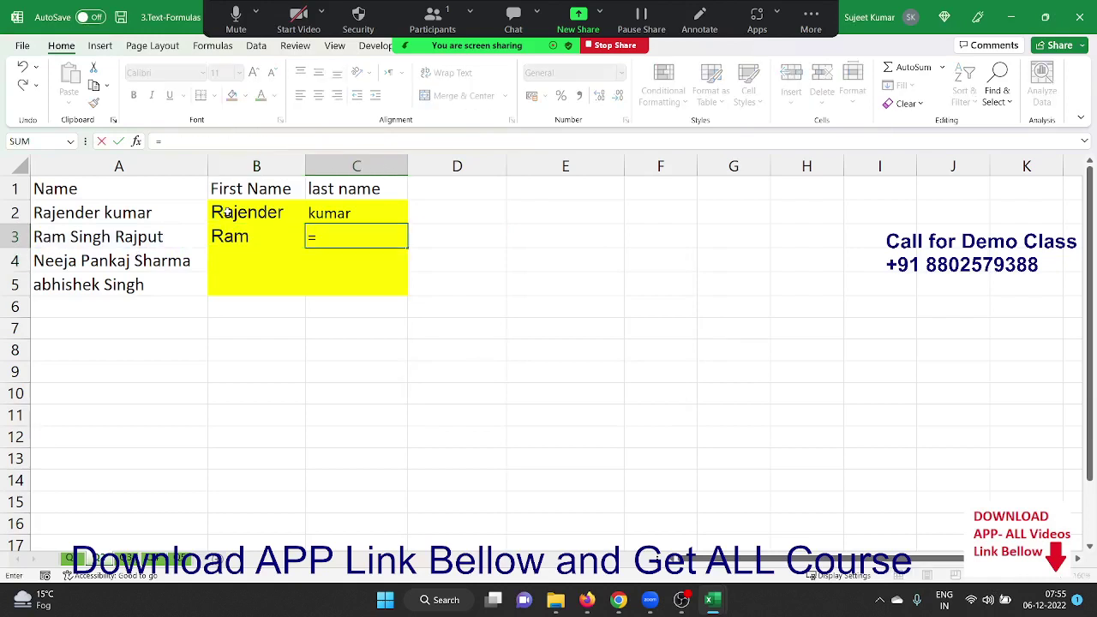
text(ri)
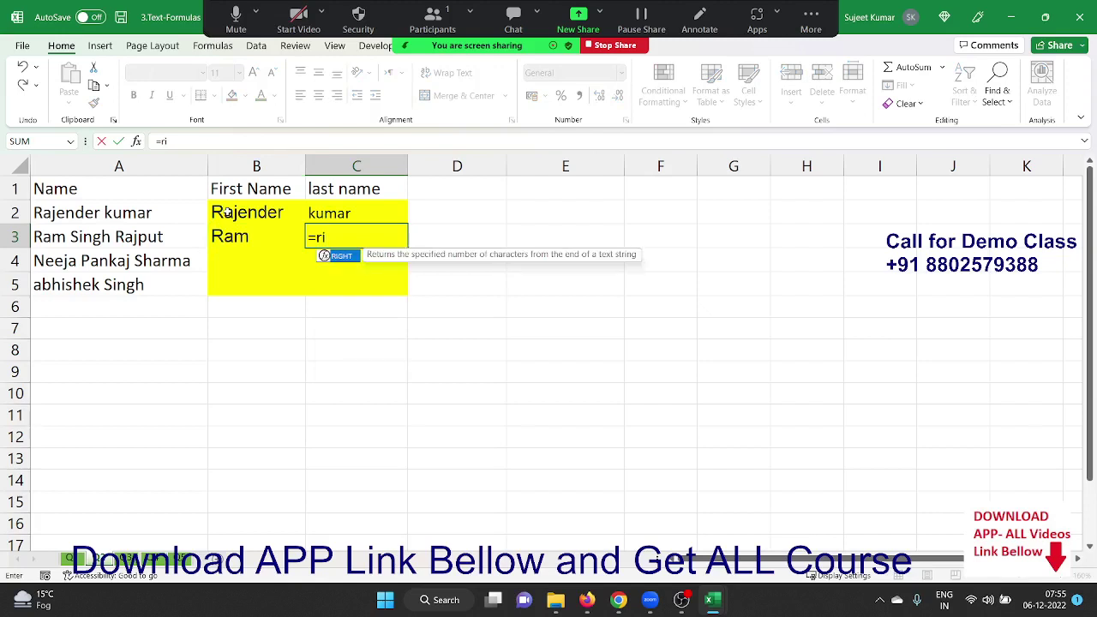
text(ght()
key(Left)
key(Left)
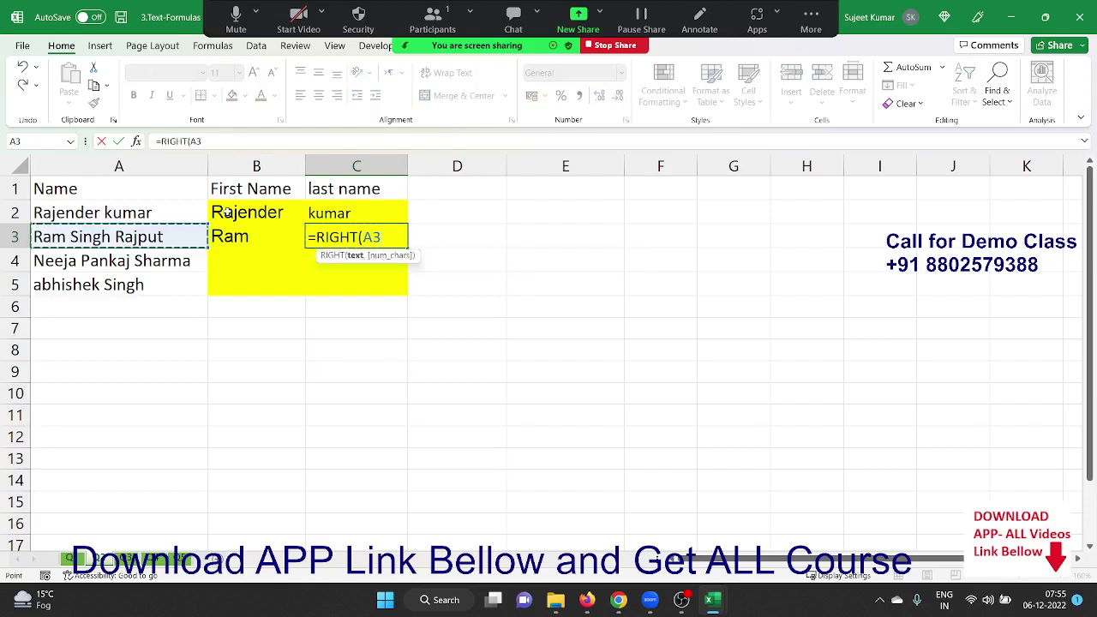
text(,len()
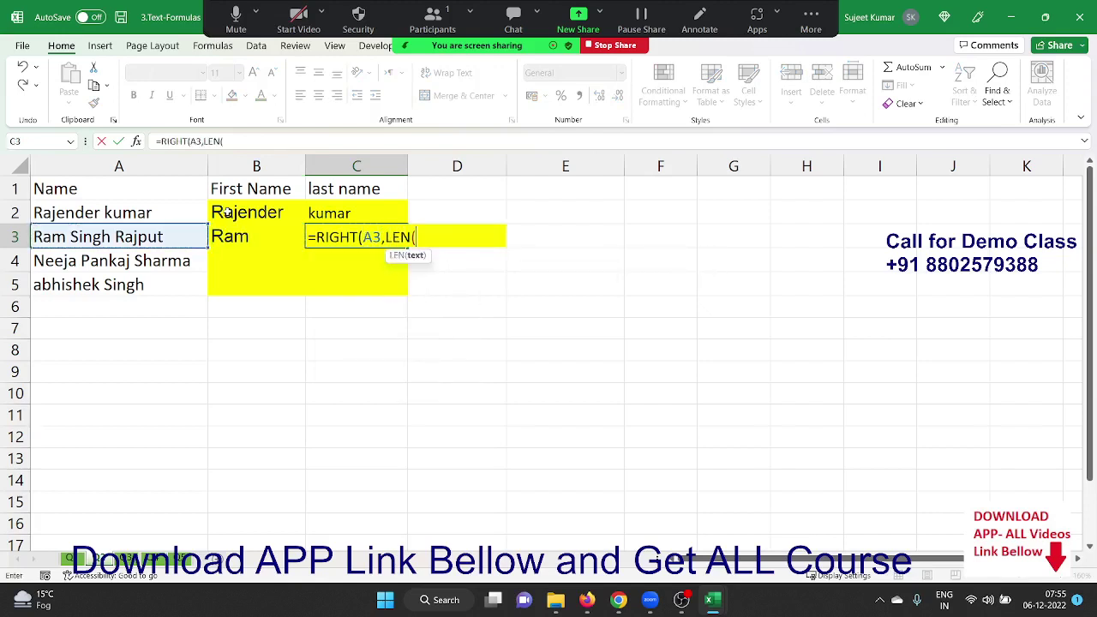
key(Left)
key(Left)
text())
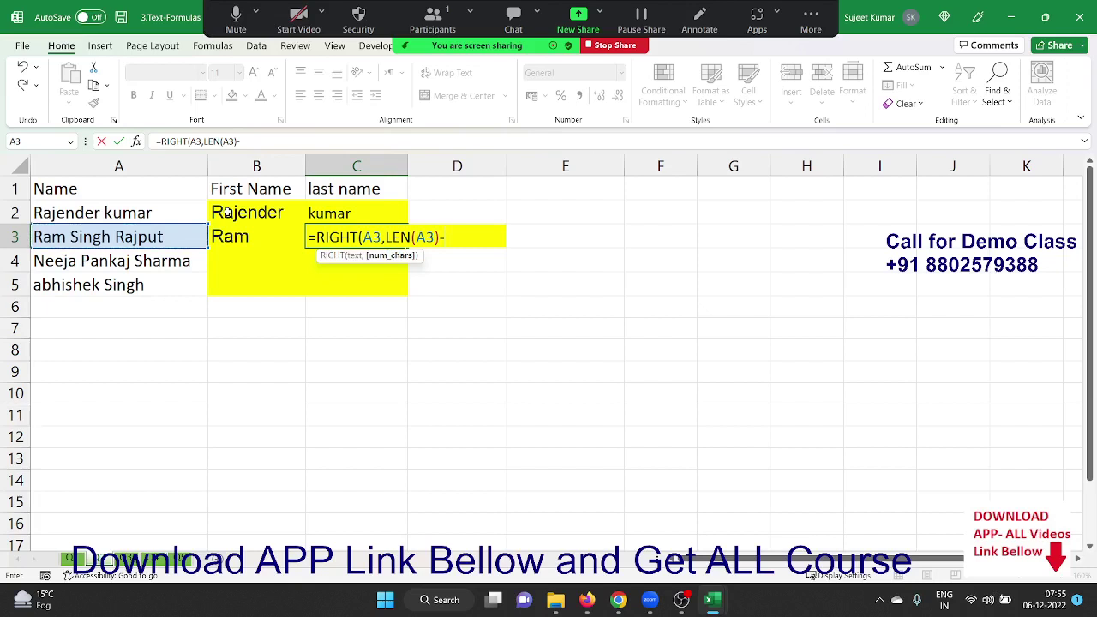
text(f)
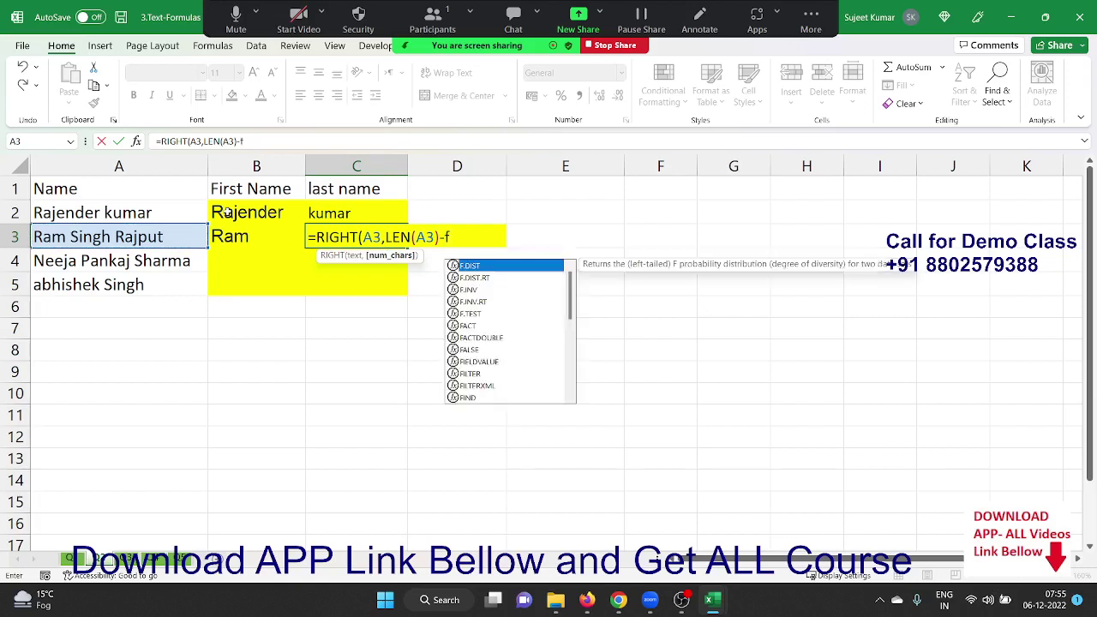
text(id)
key(Tab)
key(BackSpace)
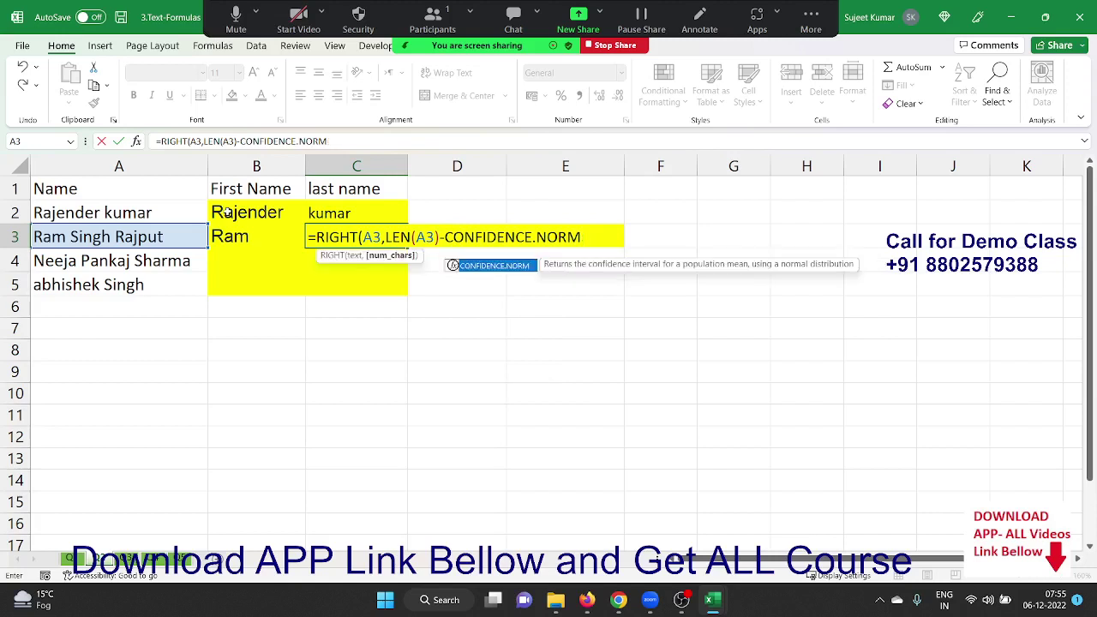
key(BackSpace)
key(BackSpace)
key(BackSpace)
key(BackSpace)
key(BackSpace)
key(BackSpace)
key(BackSpace)
key(BackSpace)
key(BackSpace)
key(BackSpace)
key(BackSpace)
key(BackSpace)
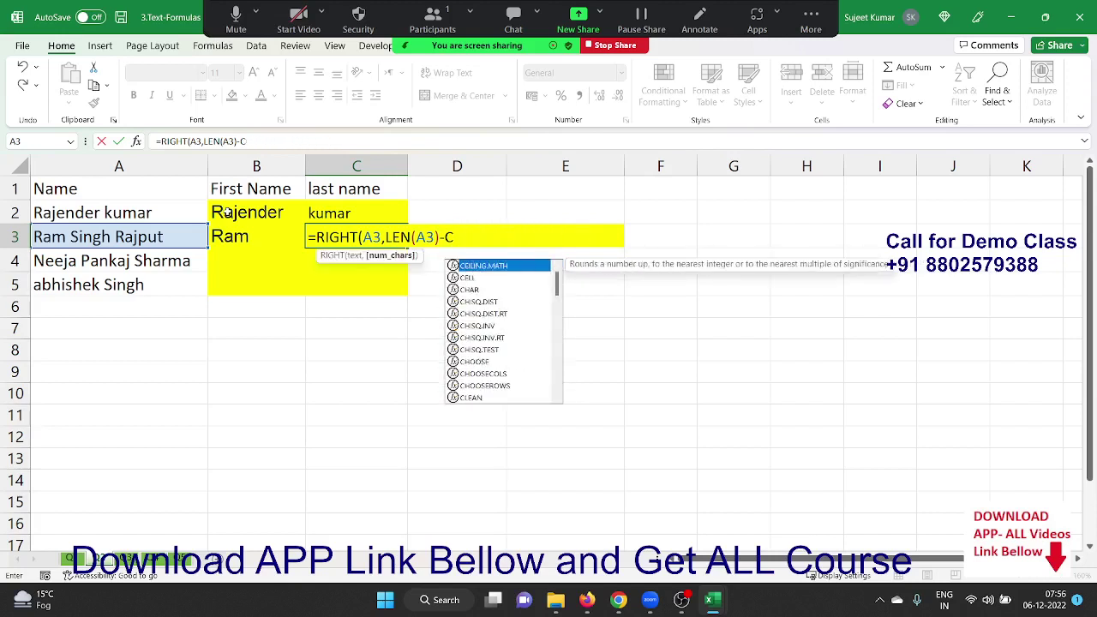
key(BackSpace)
text(find)
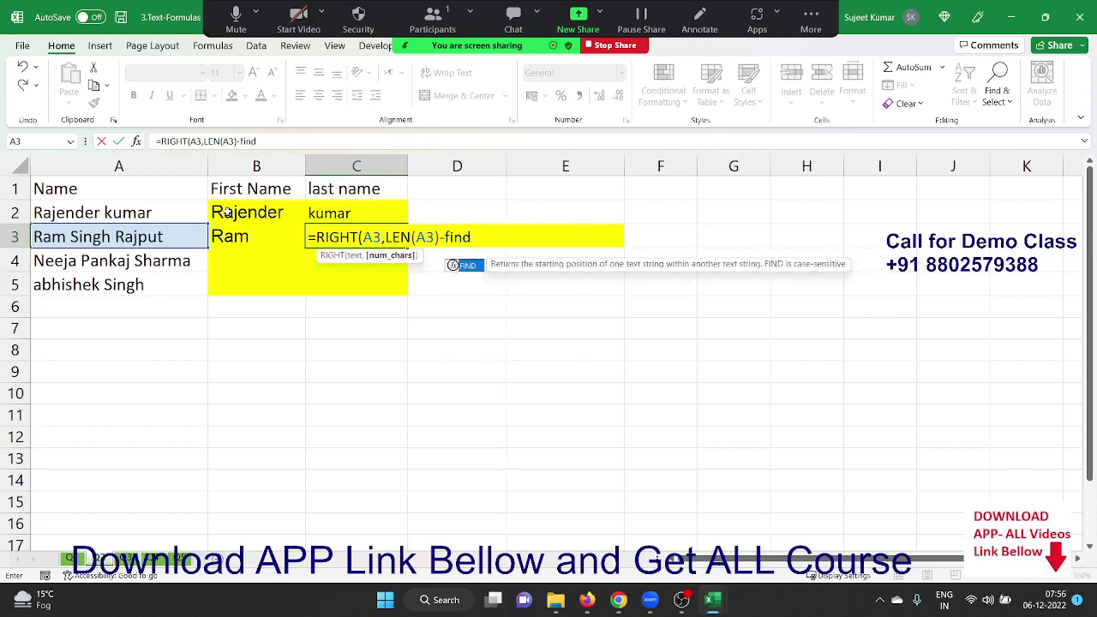
key(Tab)
key(Left)
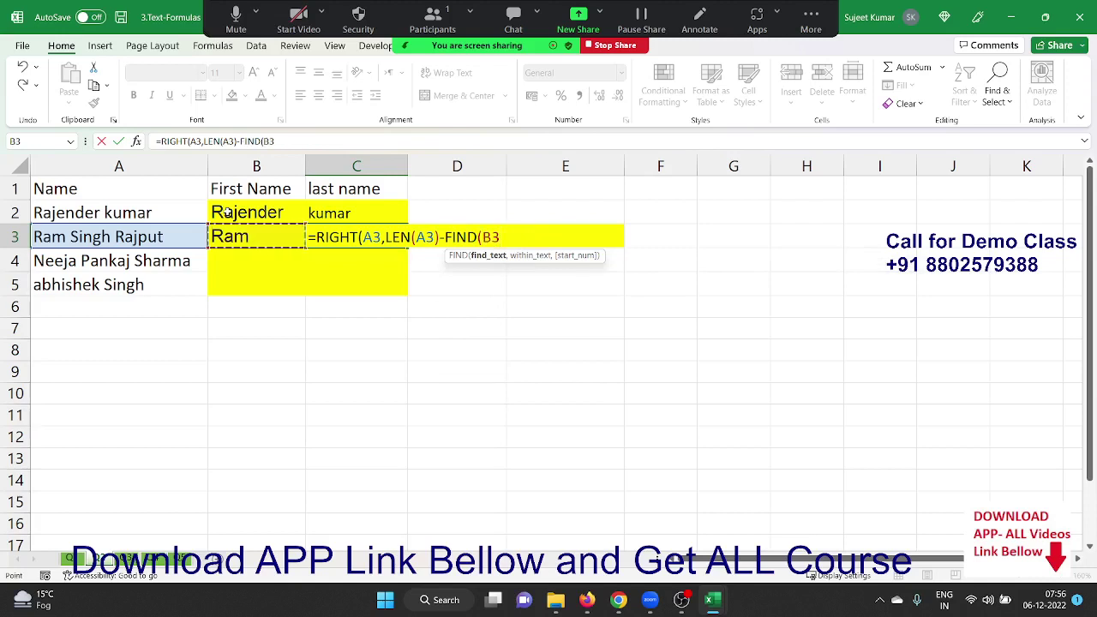
key(BackSpace)
text(" )
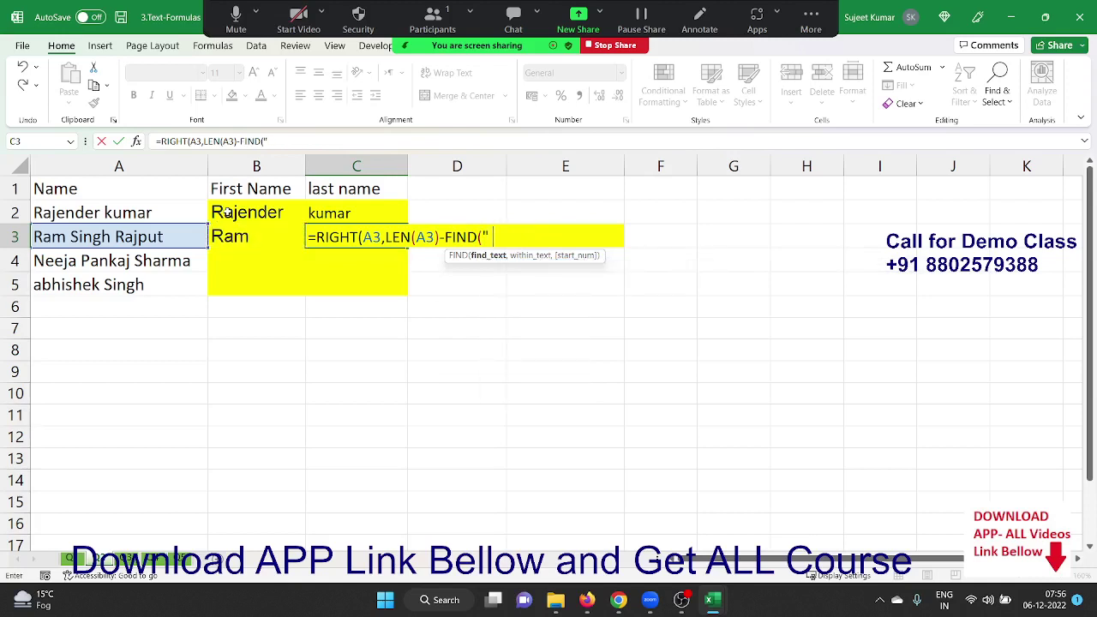
text(",)
Step: Finish with a nested FIND(" ",A3,1)+1 and commit, accepting the correction
key(Left)
key(Left)
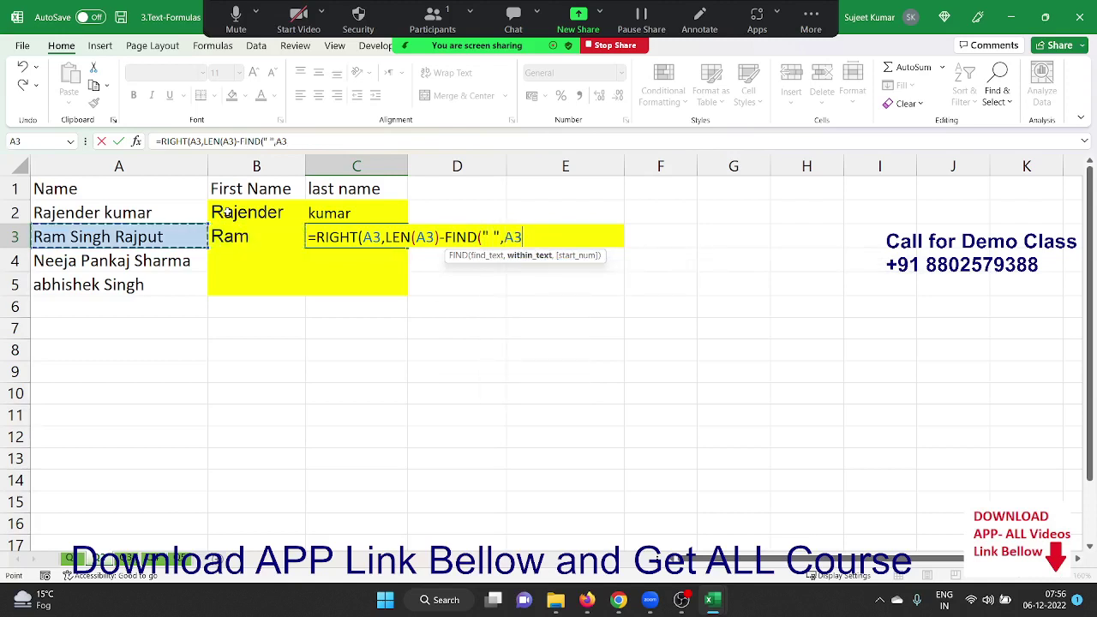
text(,)
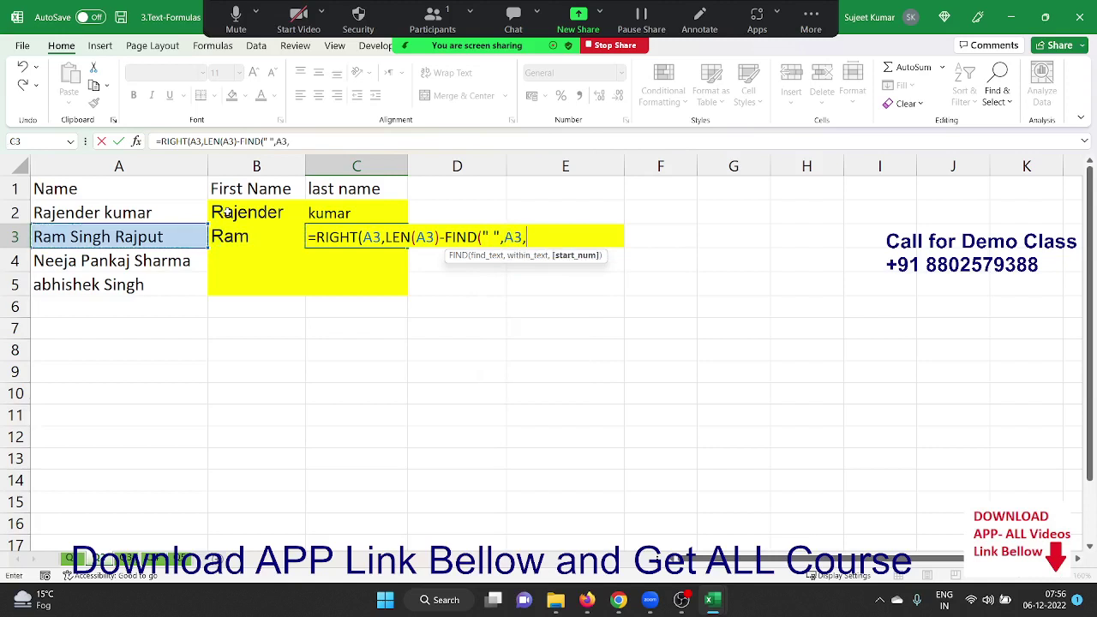
text(fi)
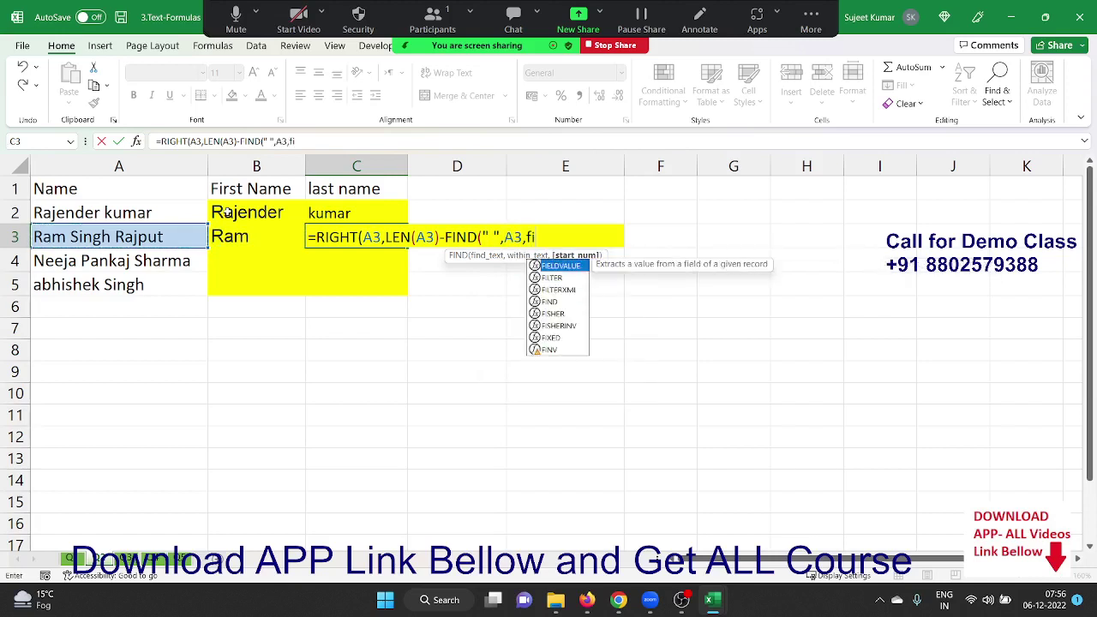
text(nd)
key(Tab)
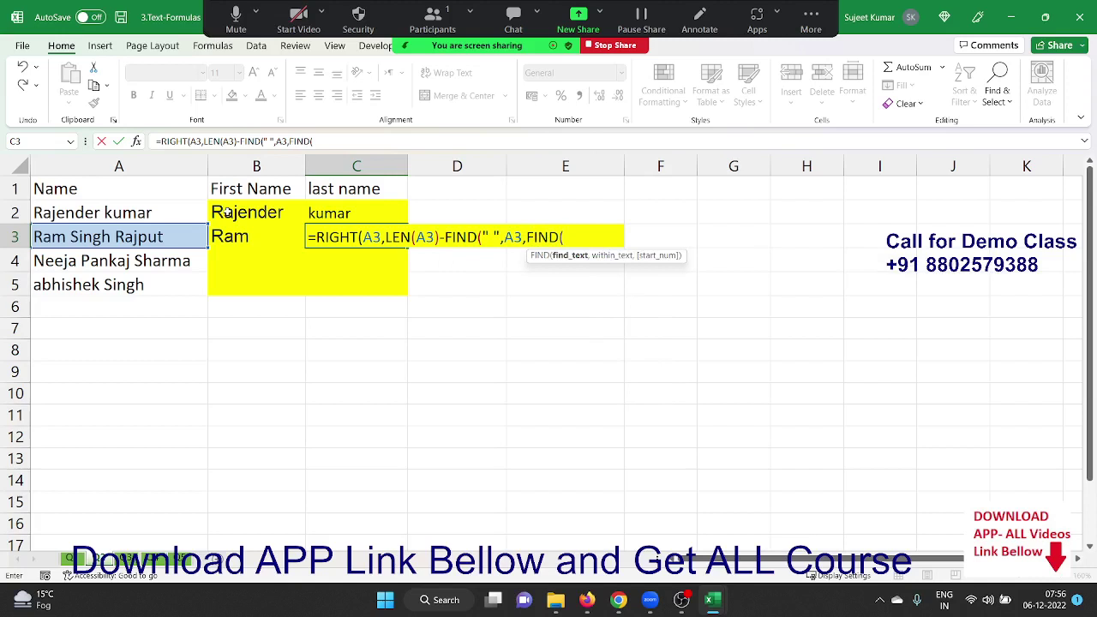
text(",)
click(47, 235)
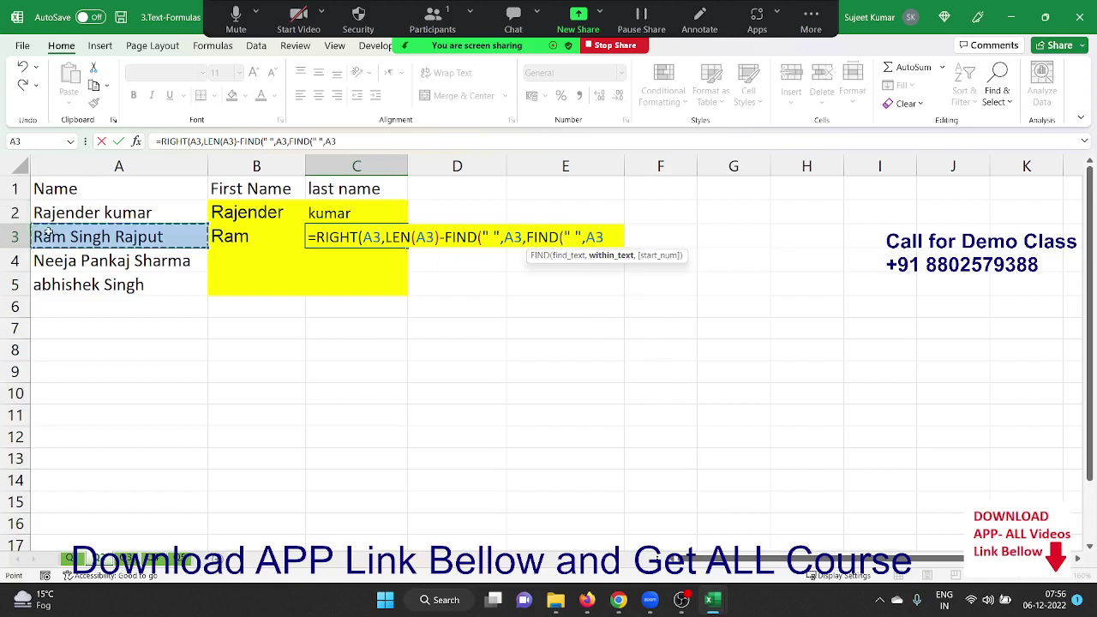
text(,1)+)
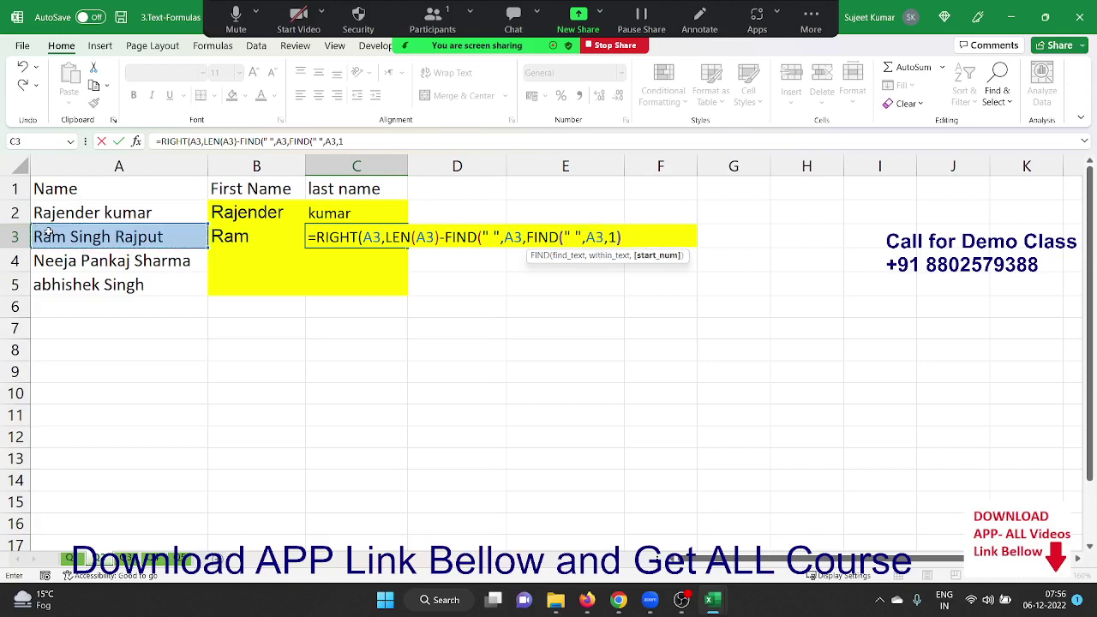
text(1)
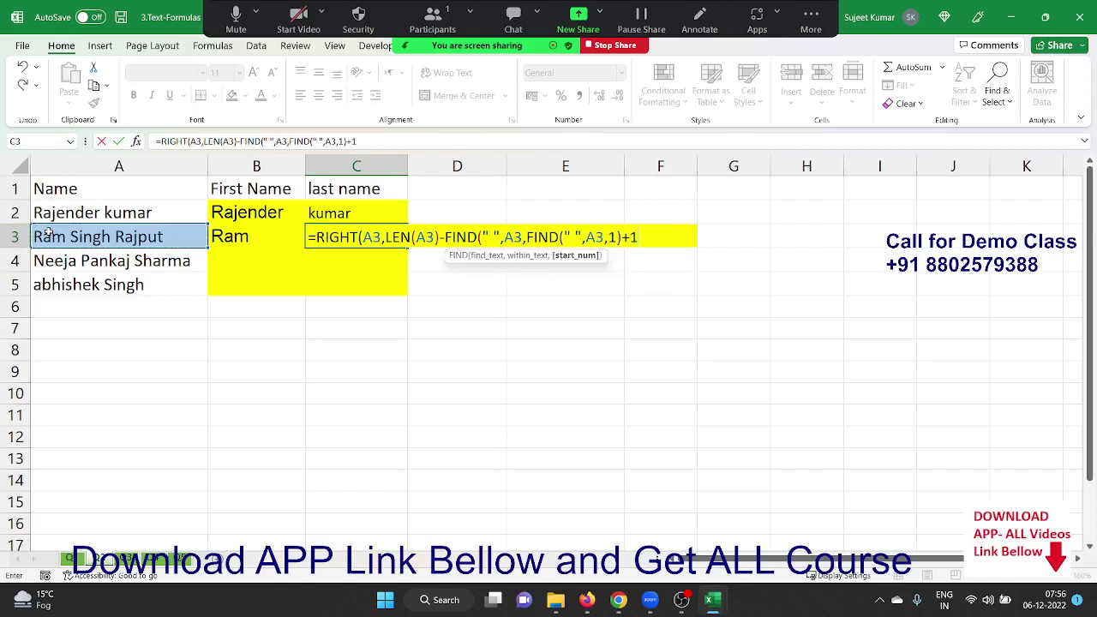
text())
key(Return)
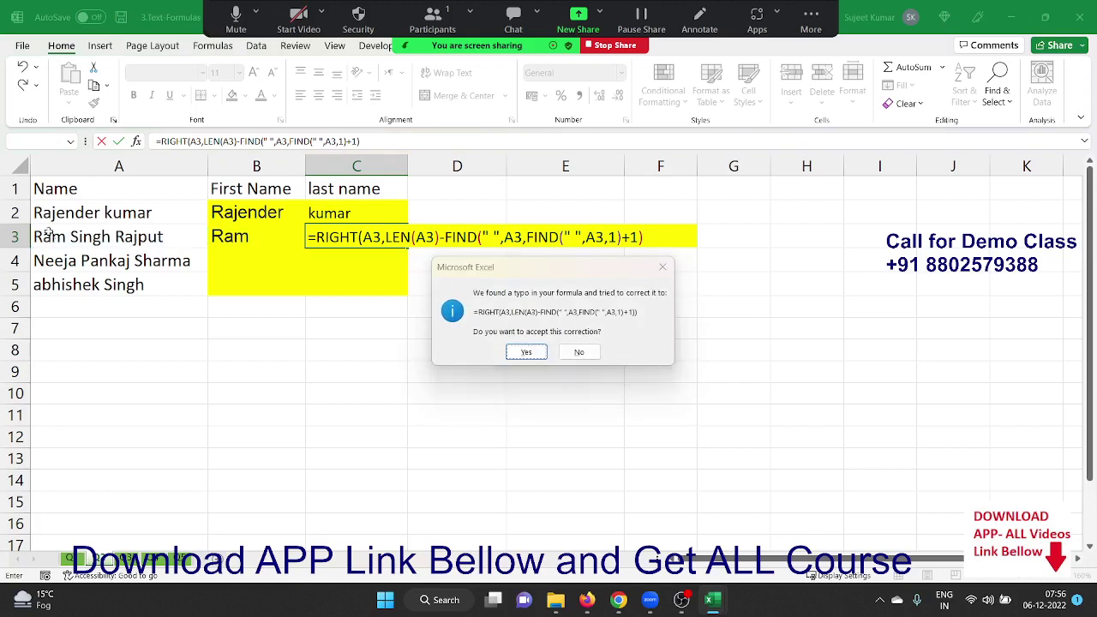
key(Return)
key(Up)
Step: Fill the last-name formula down through C4 and C5
drag(356, 237, 356, 261)
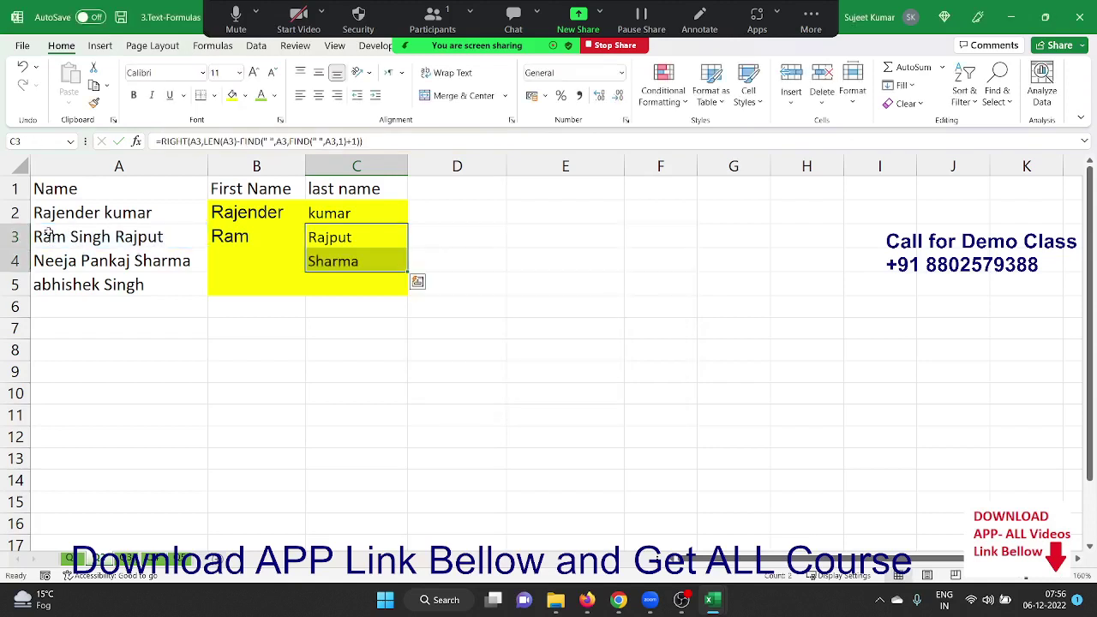
click(357, 261)
drag(408, 273, 408, 284)
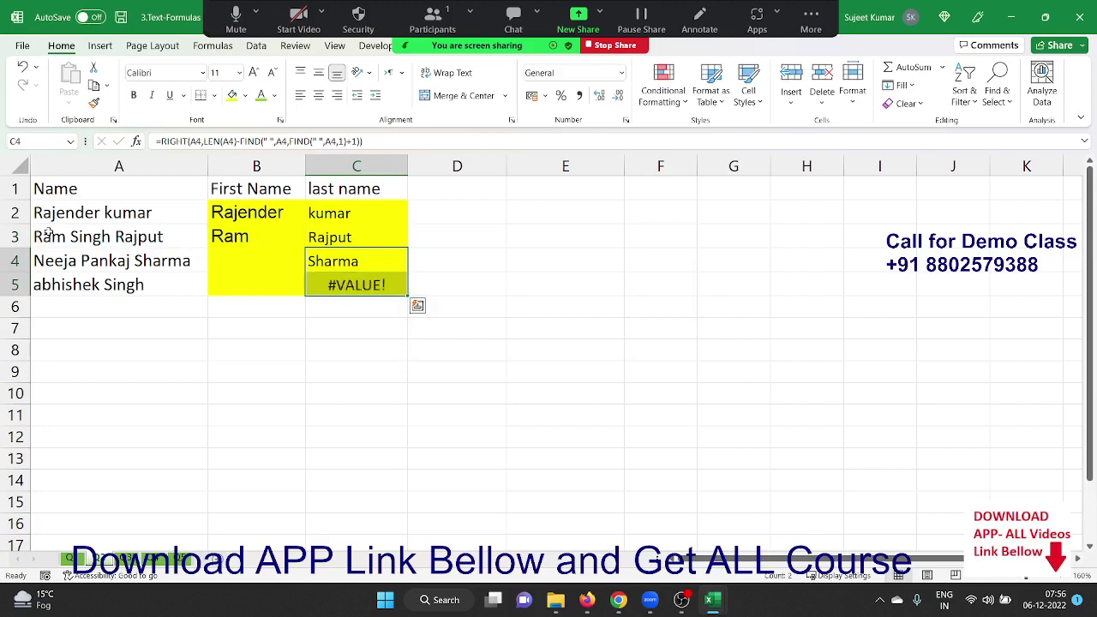
click(356, 284)
Step: Wrap C5's formula in IFERROR with RIGHT(A5,LEN(A5)-FIND(" ",A5,1)) as fallback
key(F2)
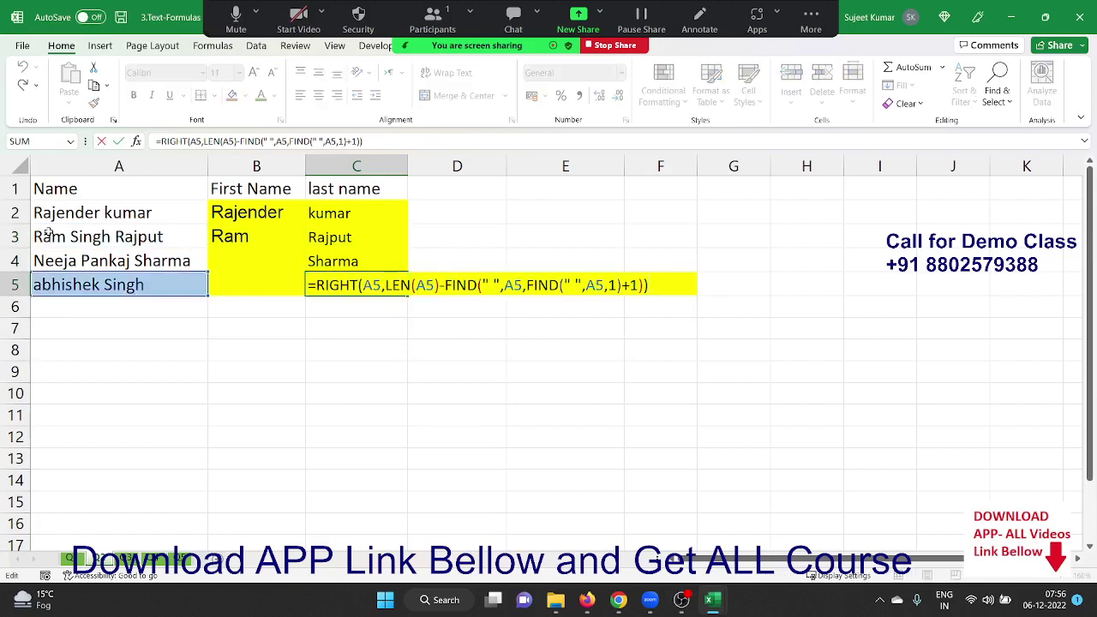
key(Left)
key(Left)
key(Left)
text(IFE)
key(Tab)
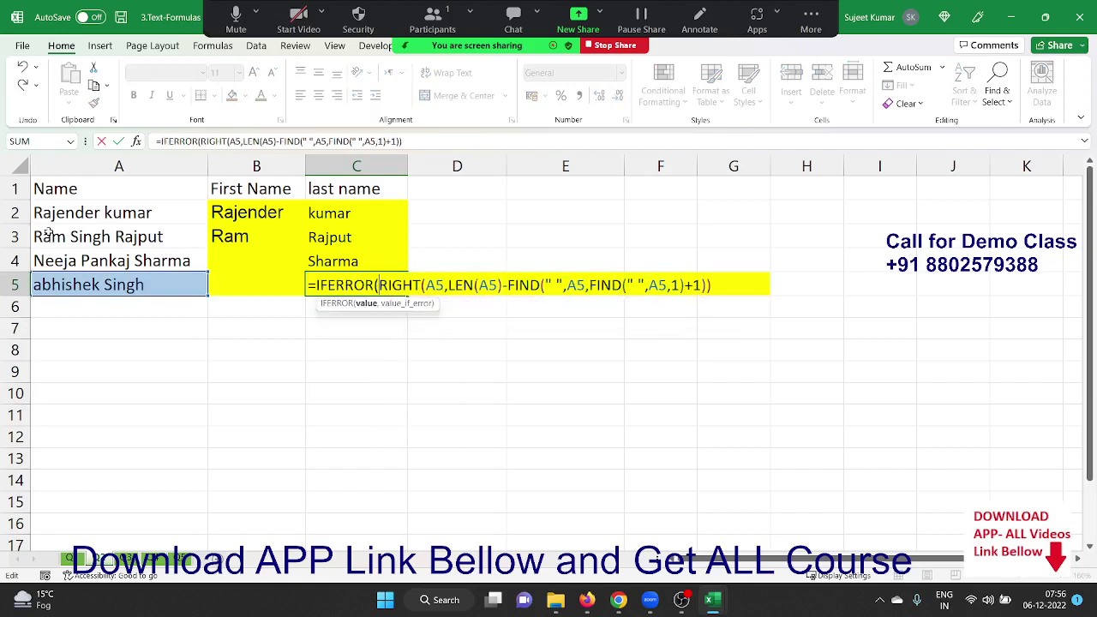
click(749, 287)
text(,)
text(ri)
key(Tab)
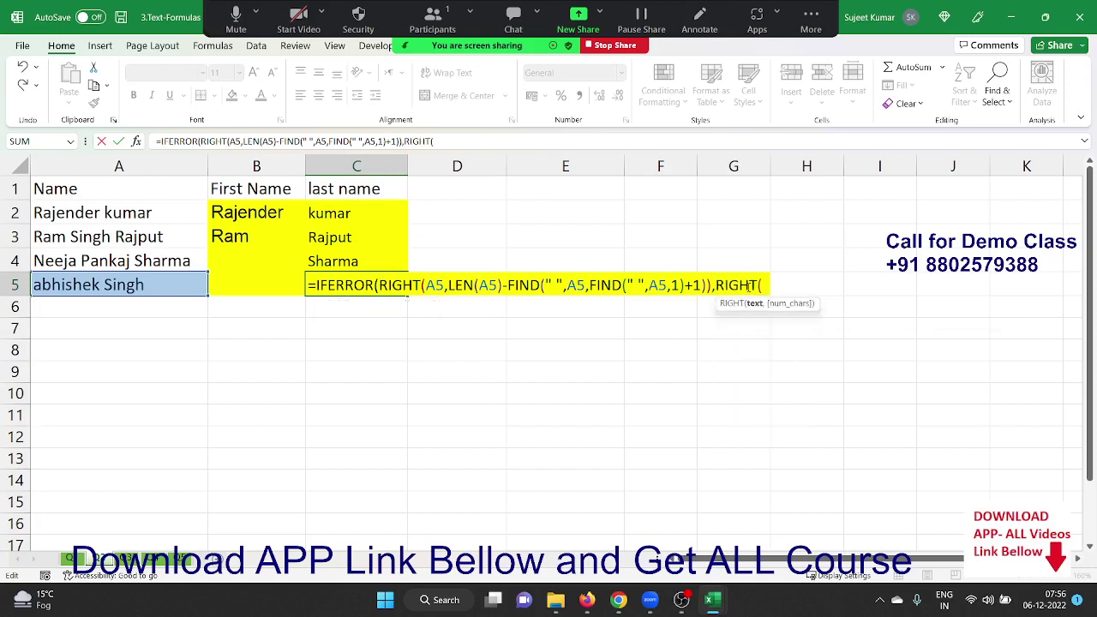
click(174, 295)
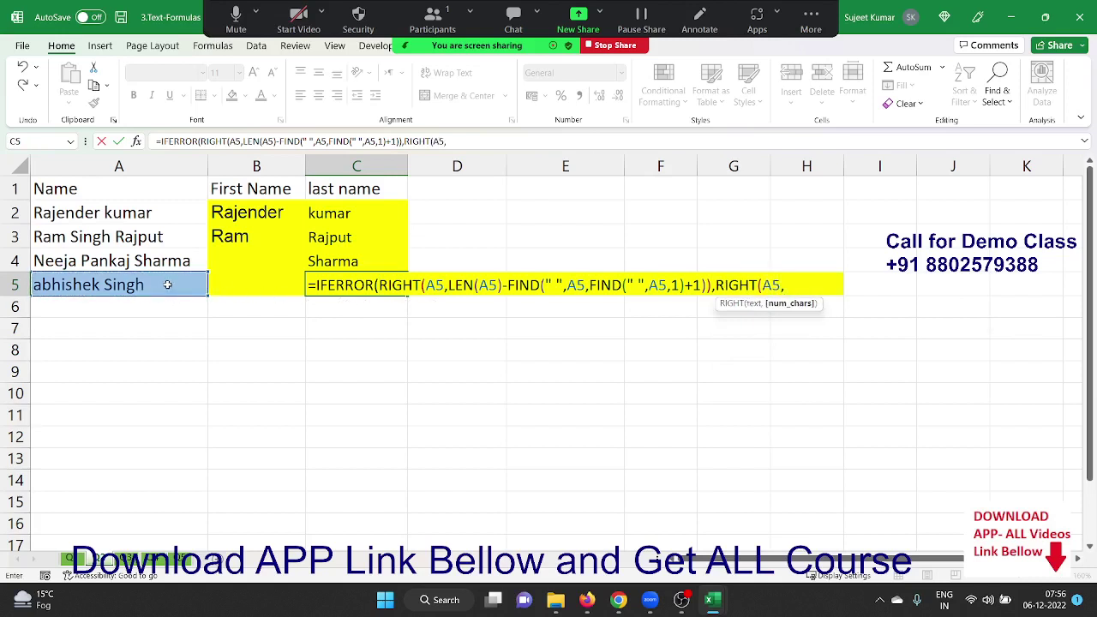
text(len)
key(Tab)
click(167, 285)
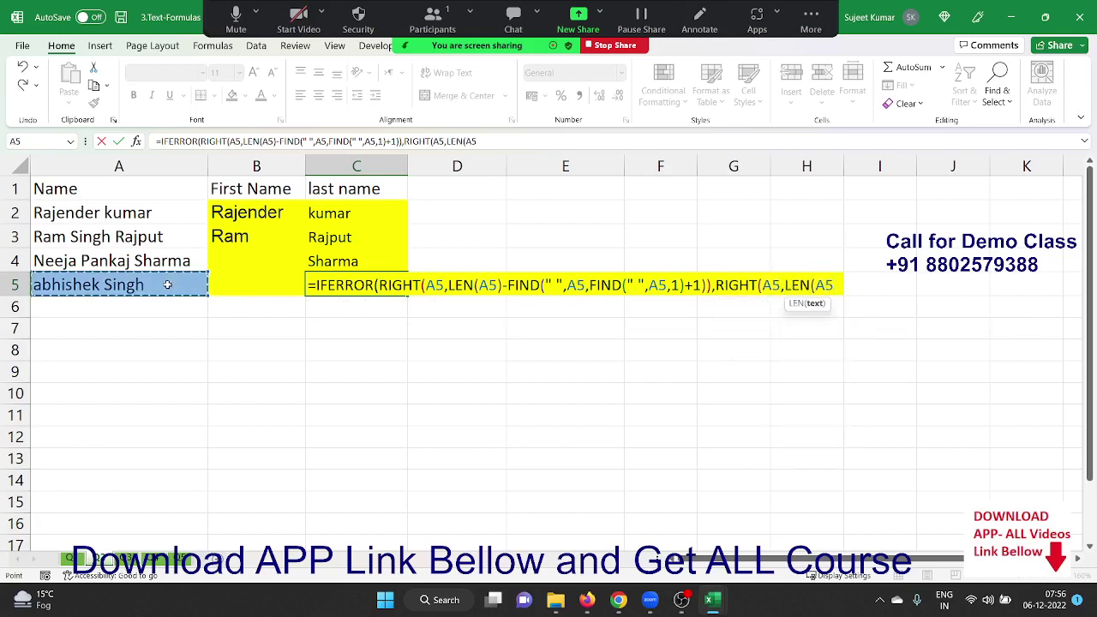
text(-)
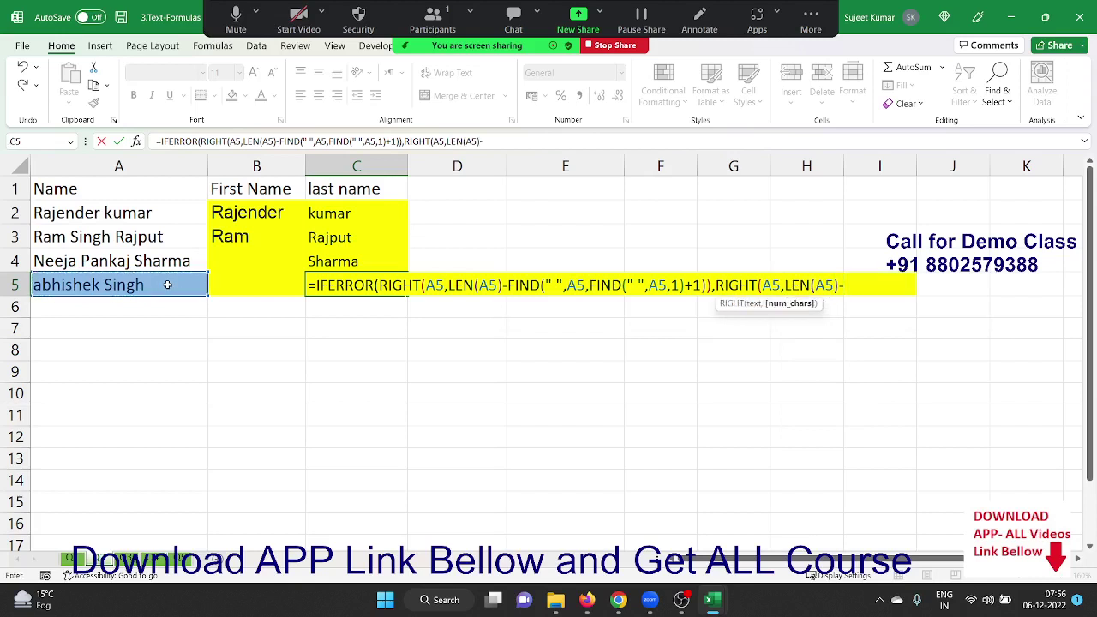
text(find)
key(Tab)
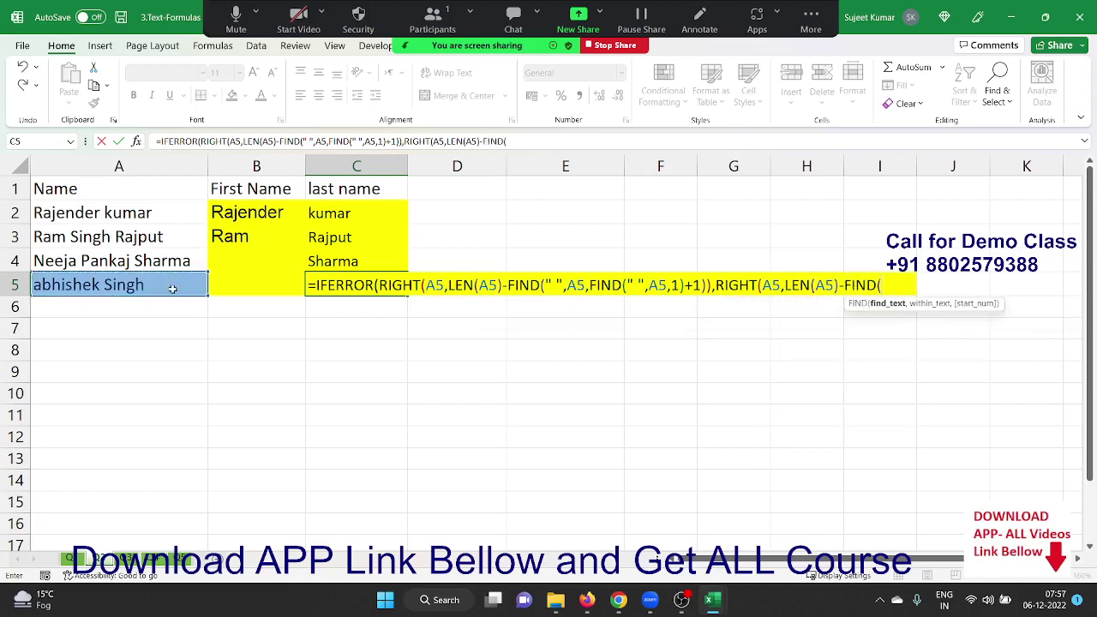
text(",)
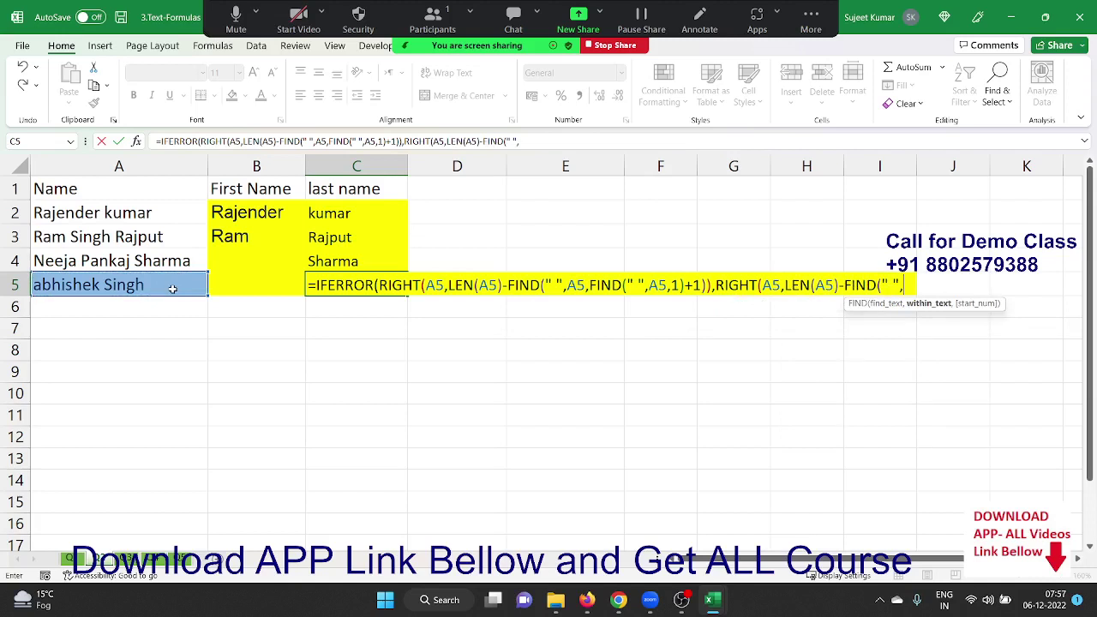
text(a5,)
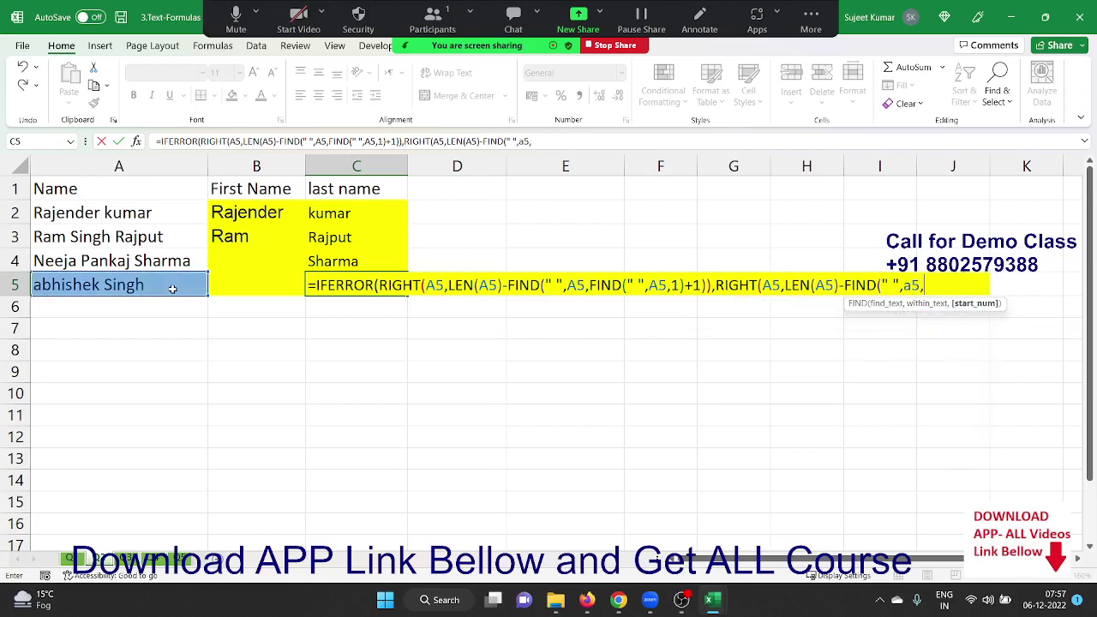
text(1))
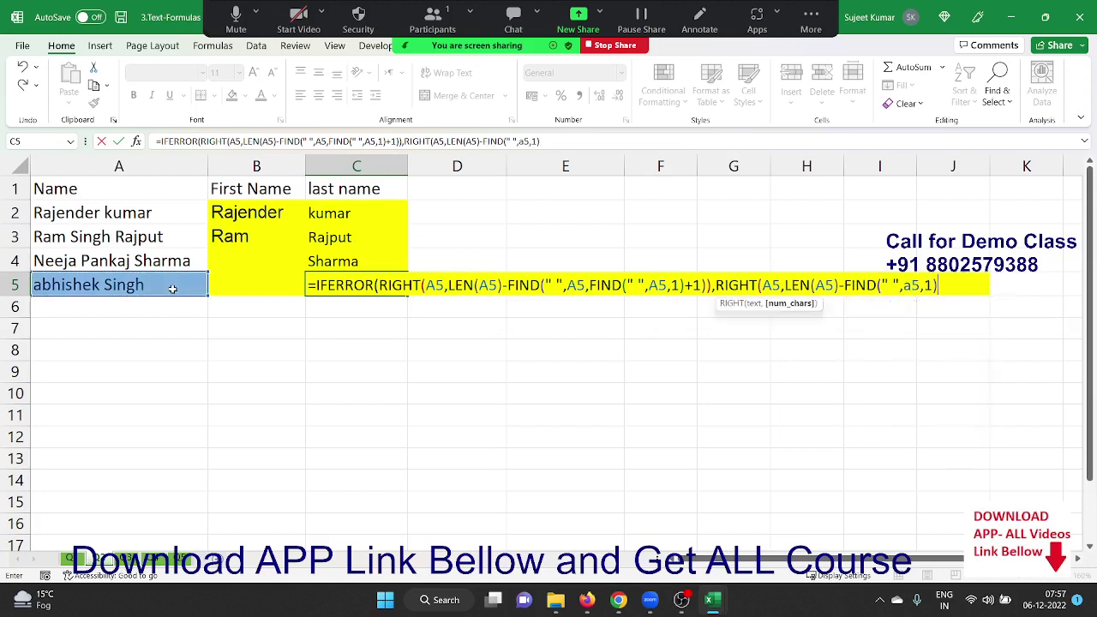
key(Return)
key(Return)
key(Up)
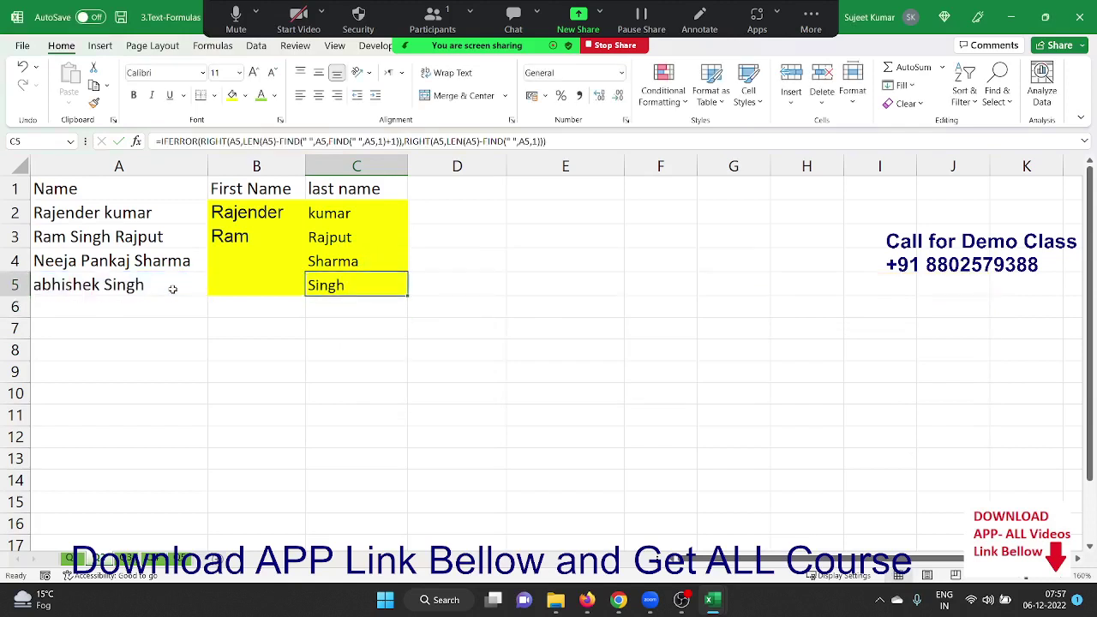
Step: Review the last-name results, then switch to the DOJ and DOL sheet
key(Up)
key(Up)
key(Up)
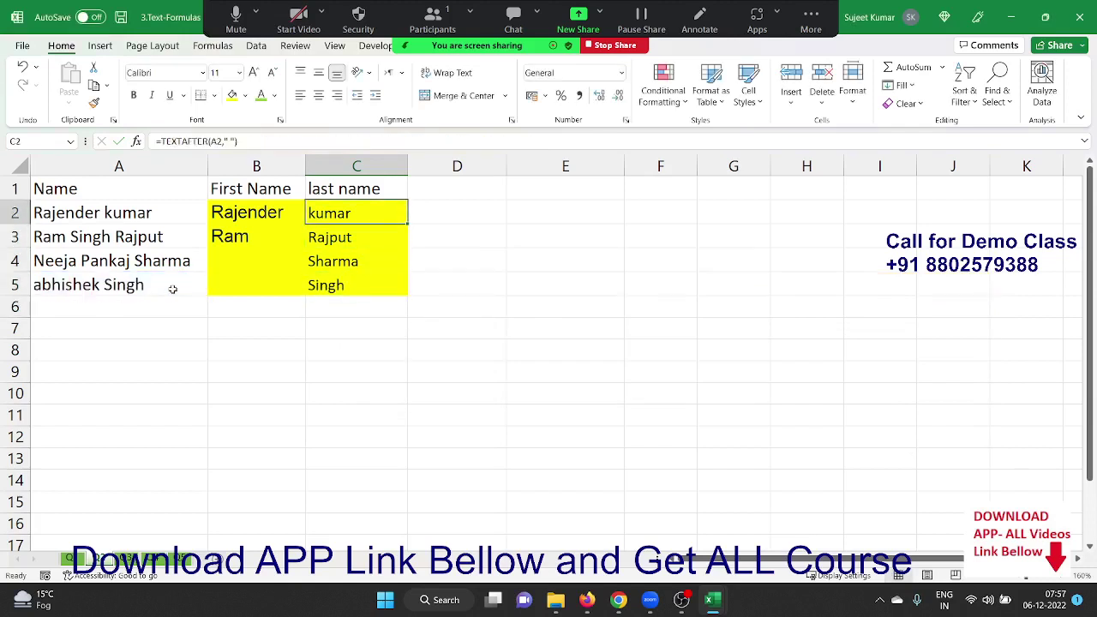
key(Down)
key(Up)
key(shift+Left)
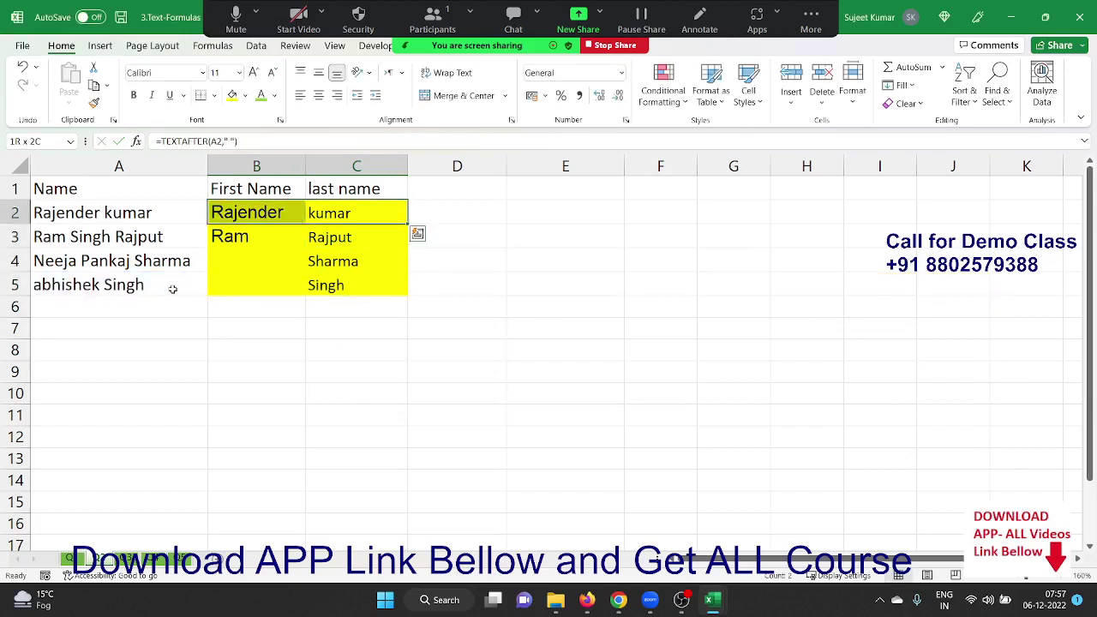
key(Down)
key(Down)
key(Down)
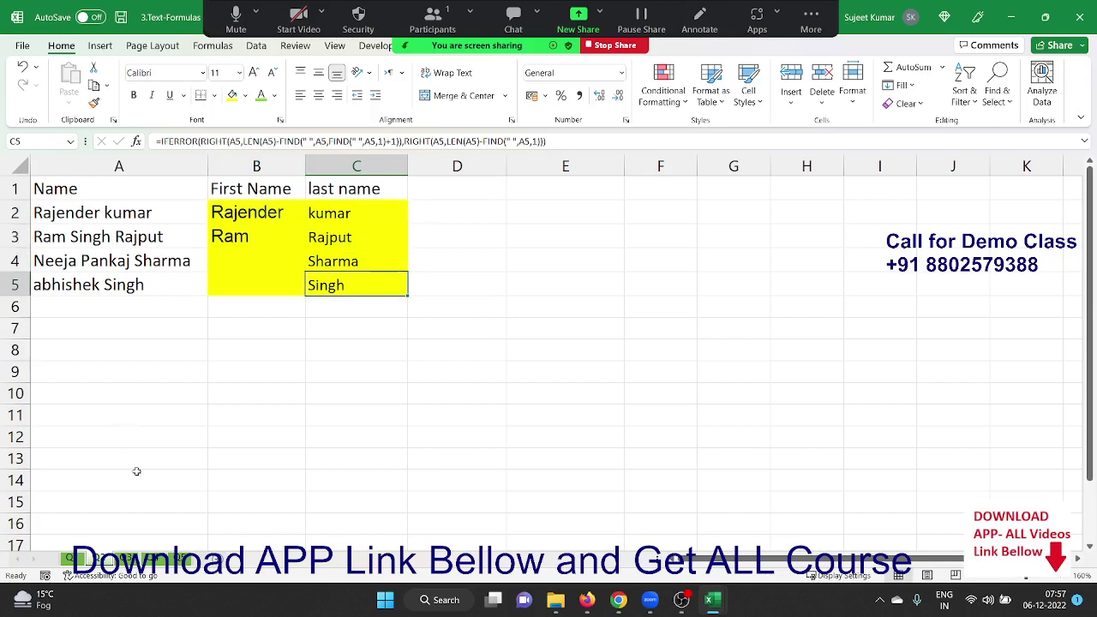
click(131, 559)
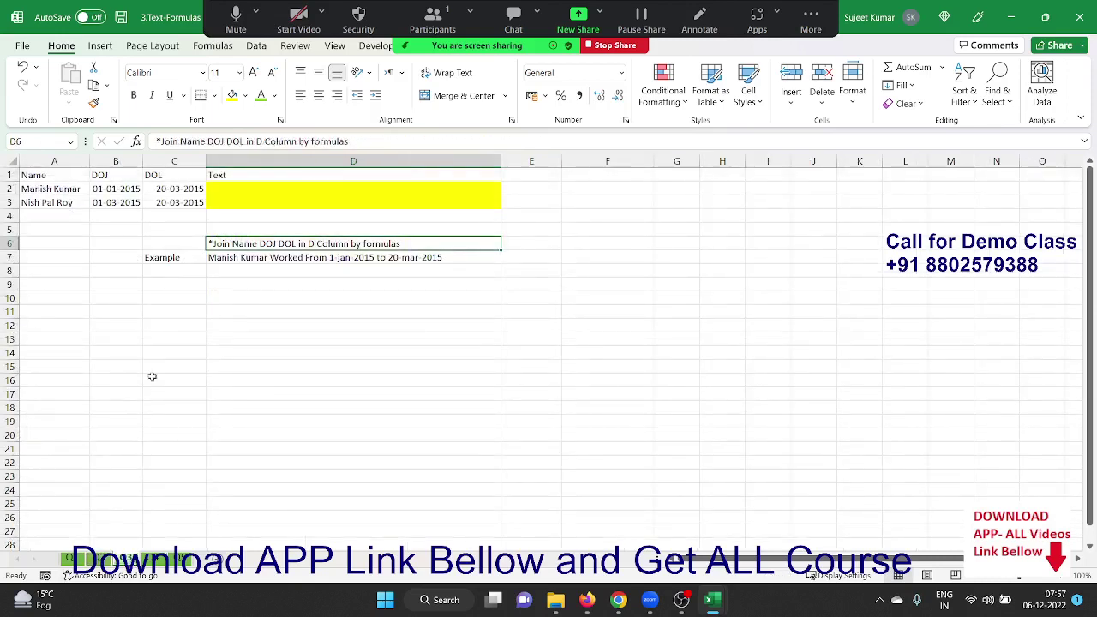
Step: Begin an =A2& formula in D2, then discard that first attempt
click(230, 190)
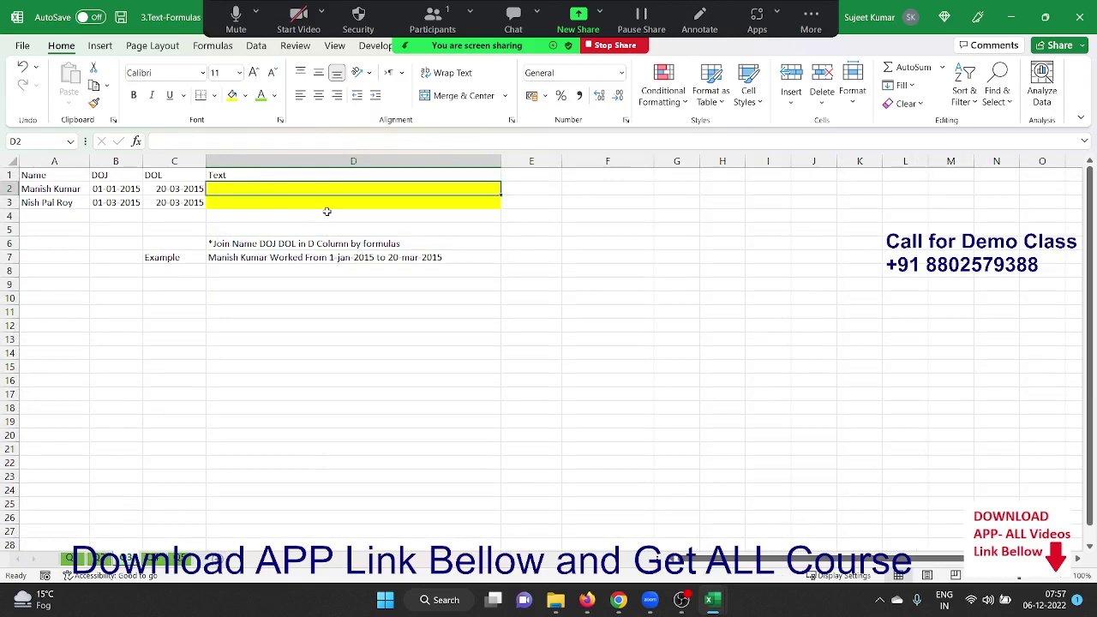
text(=)
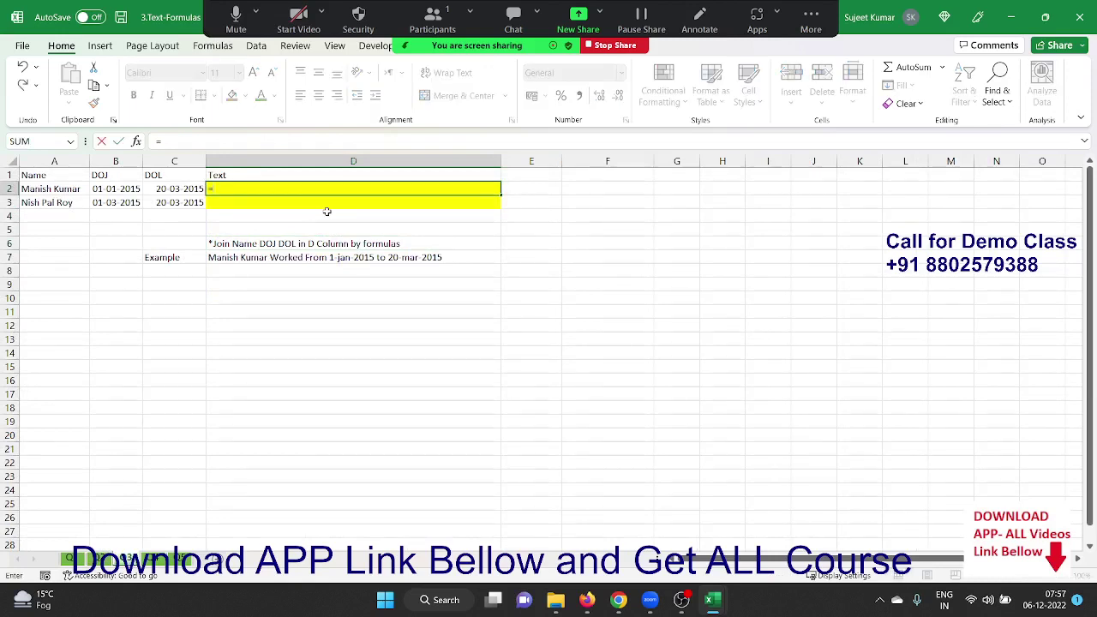
key(Left)
key(Left)
key(Left)
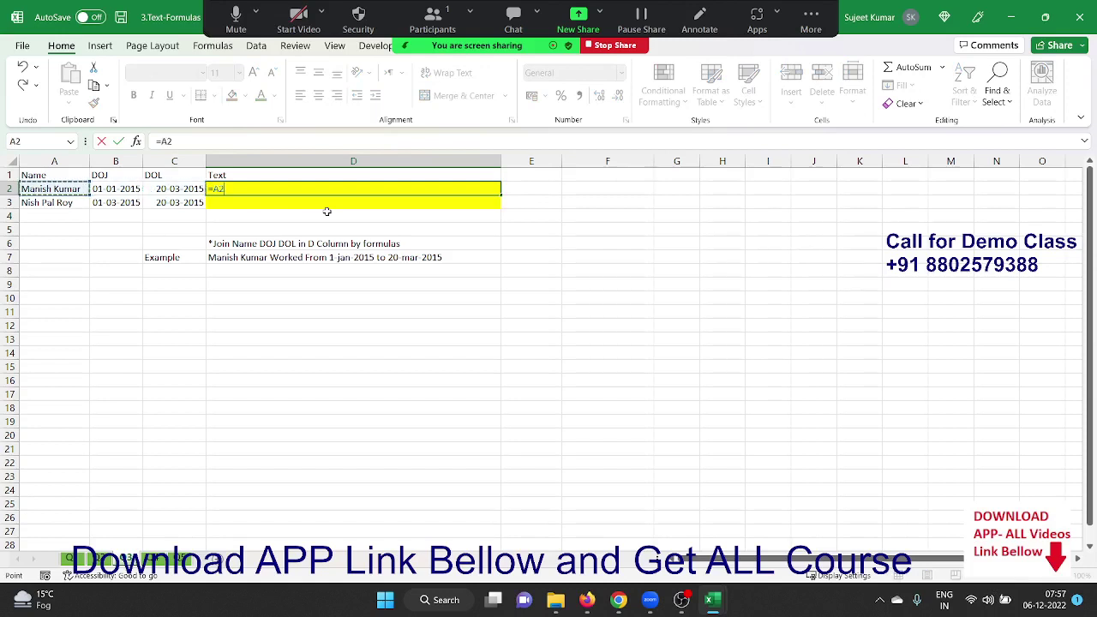
text(&)
key(Escape)
ctrl+scroll(327, 210, up, 5)
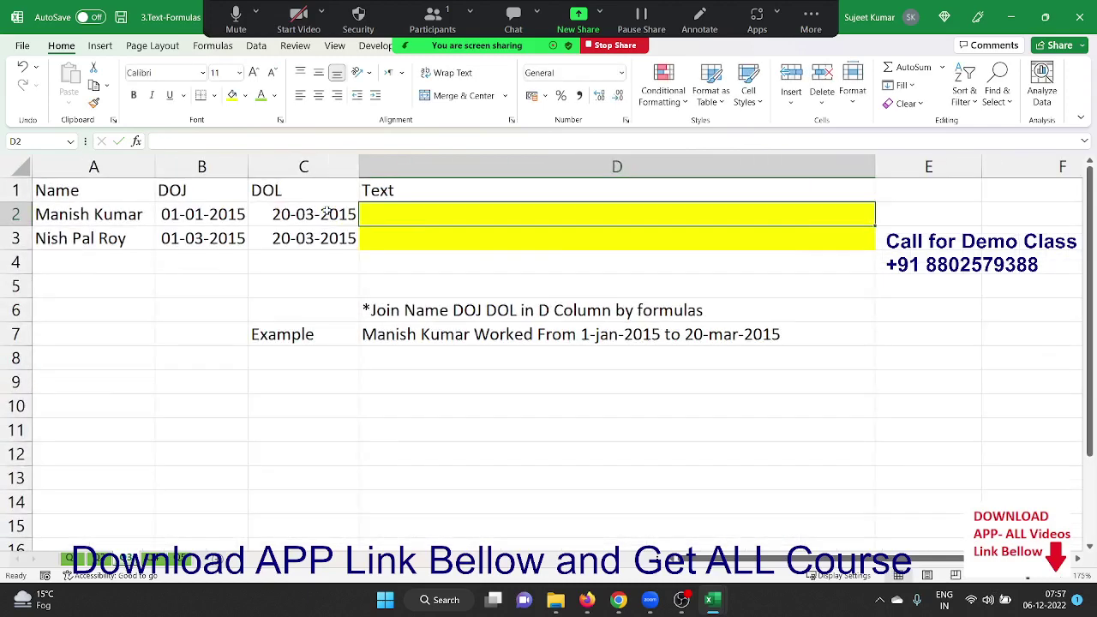
Step: Start D2 again as =A2&" Worked From "&TEXT( using the autocompleted TEXT function
double_click(421, 227)
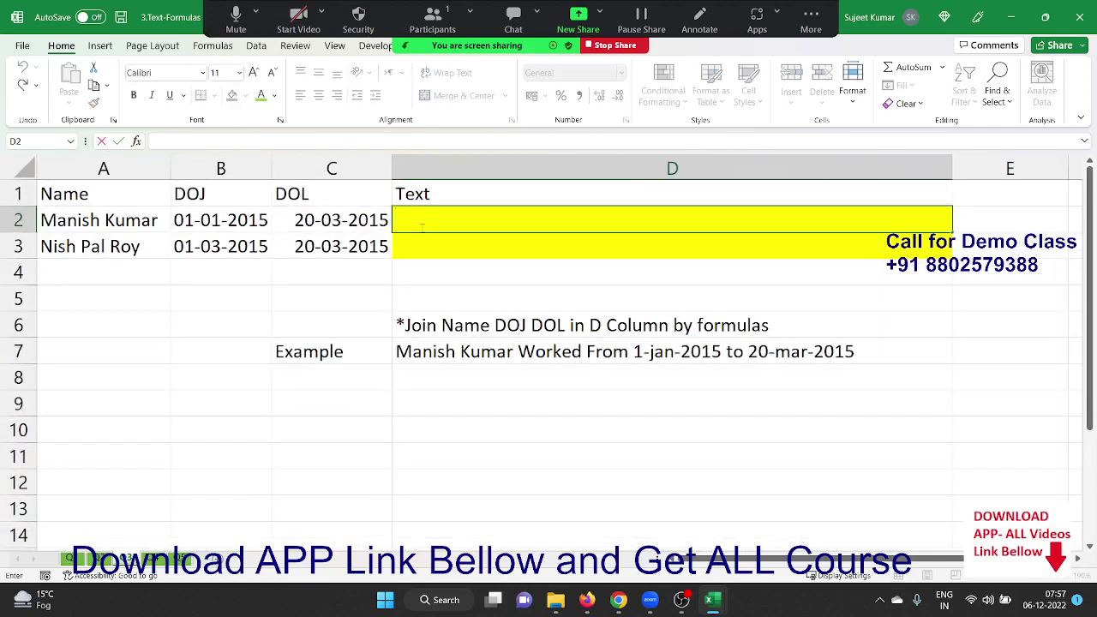
text(=)
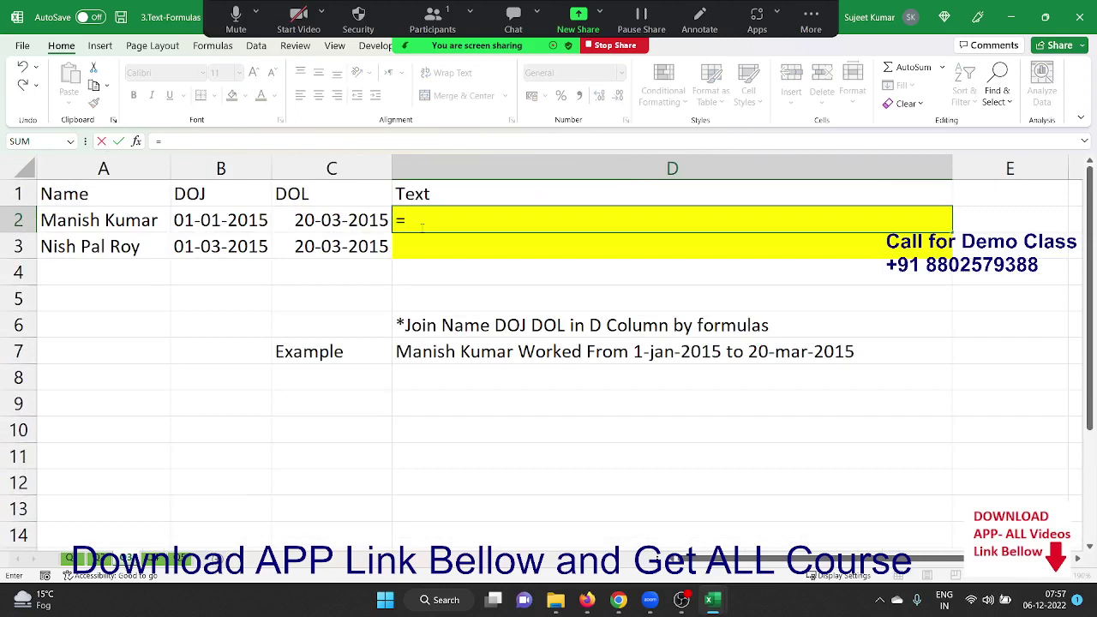
click(154, 221)
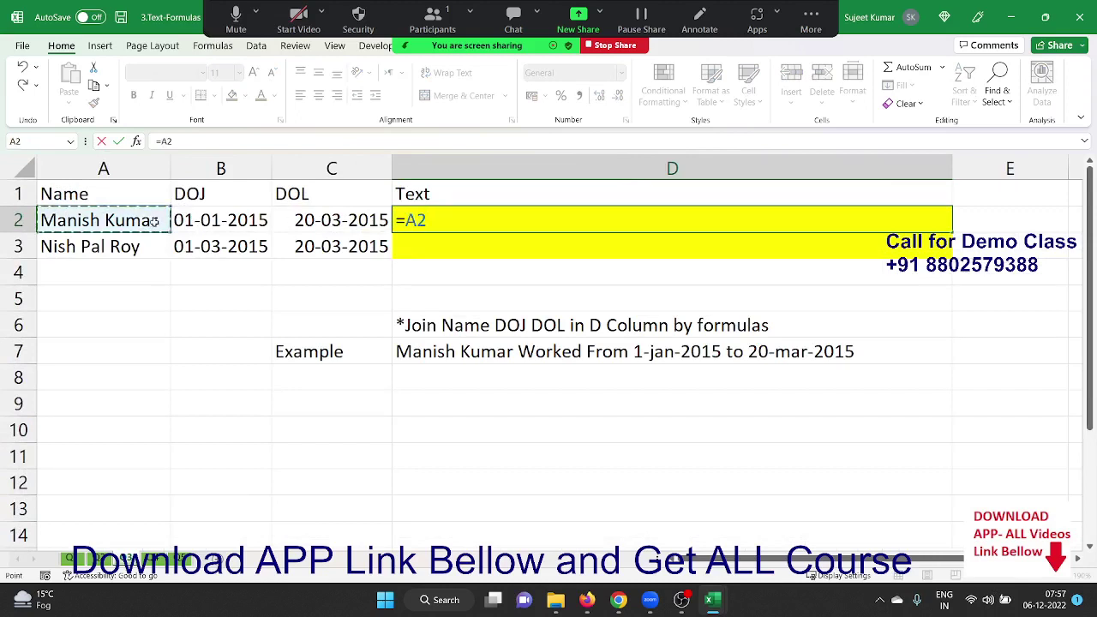
text(&")
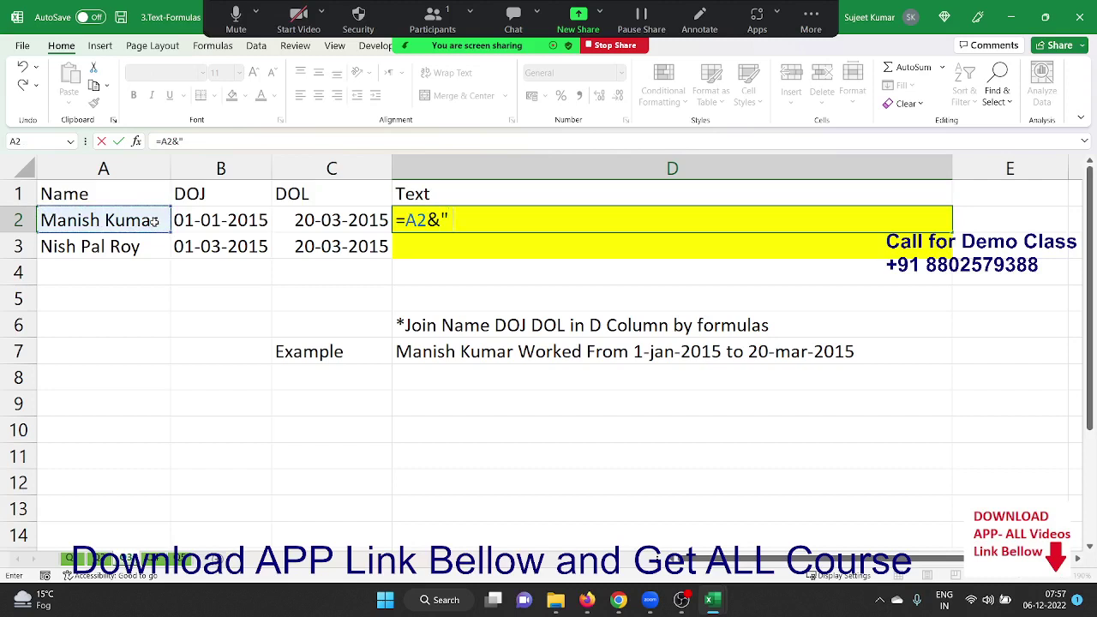
text( Woek)
key(BackSpace)
key(BackSpace)
text(rk)
text(ed Fro)
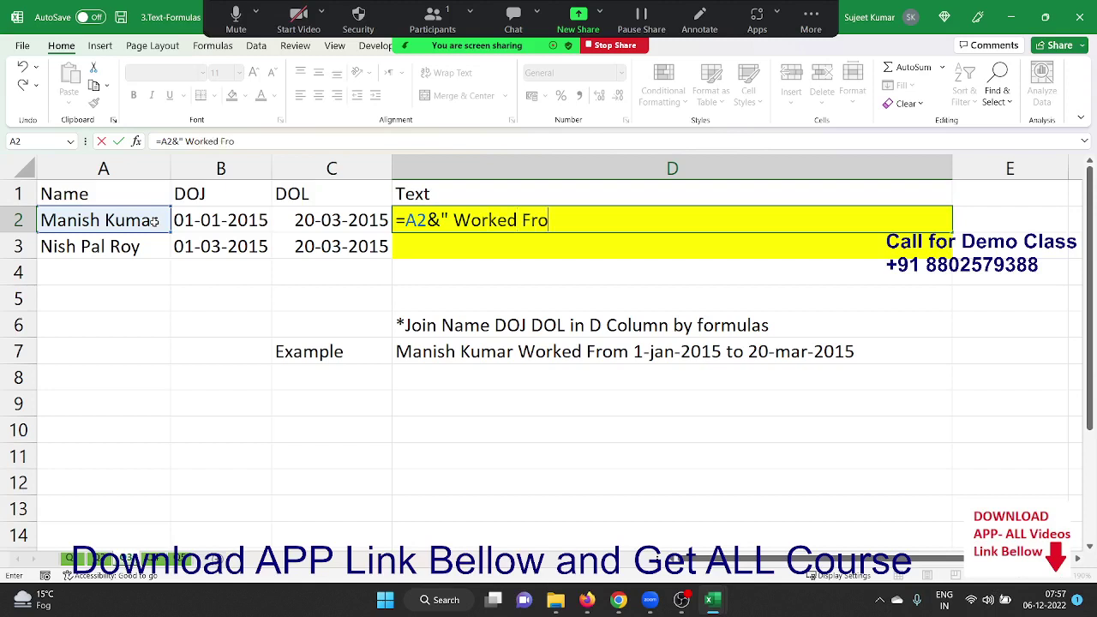
text(m)
text( "&)
text(te)
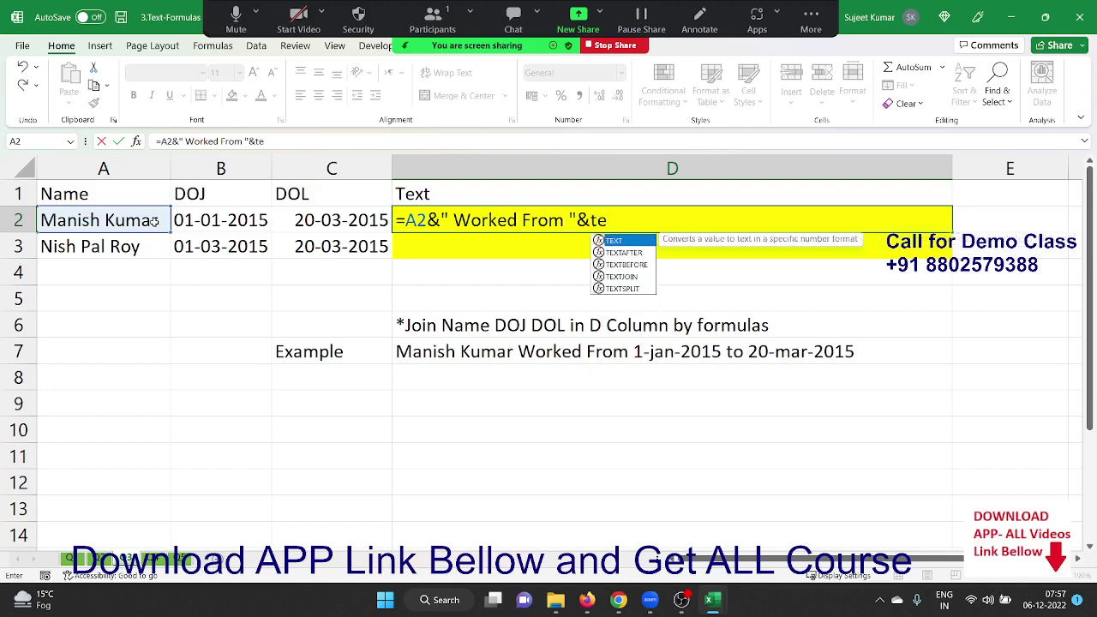
key(Tab)
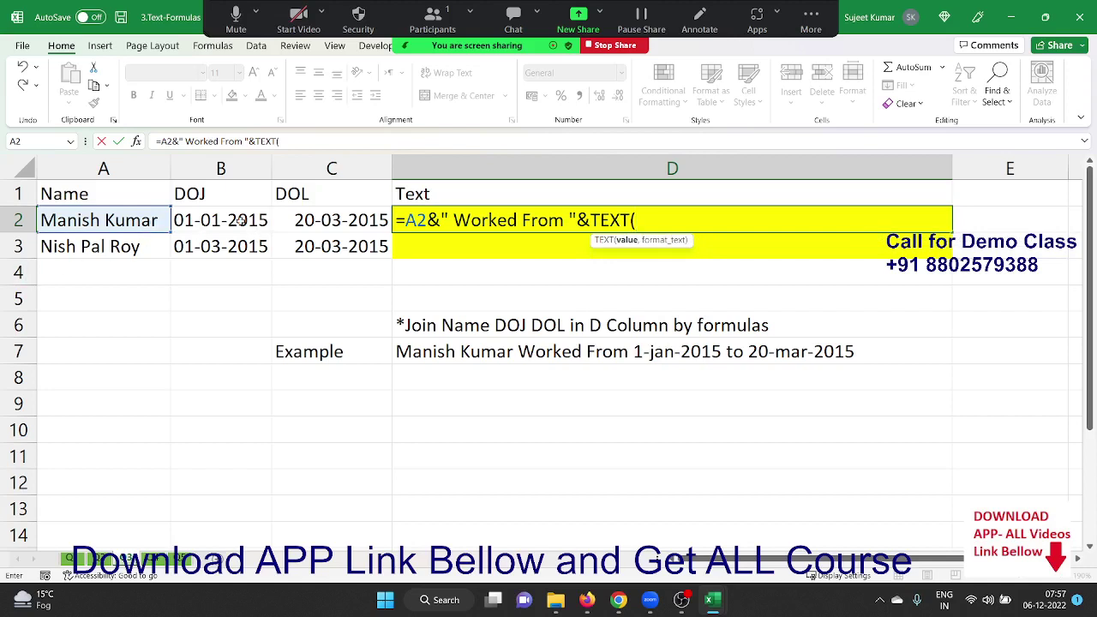
Step: Complete D2 with TEXT(B2,"dd-dd-yyyy")&" To "&TEXT(C2,"dd-dd-yyyy") and commit it
click(232, 220)
text(,)
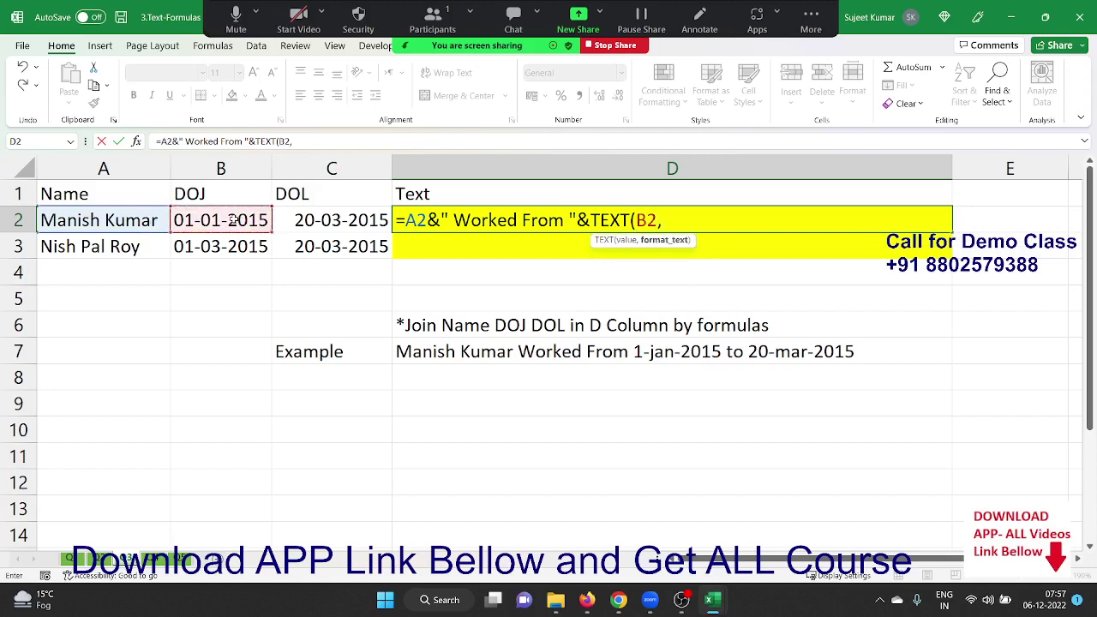
text("dd-)
text(dd-yy)
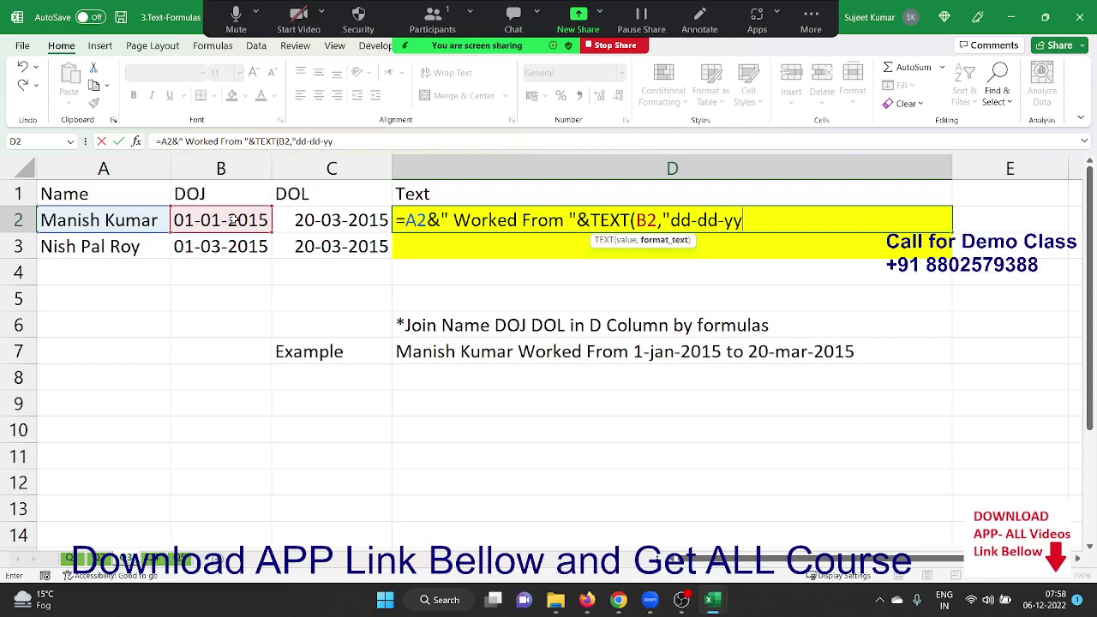
text(yy")
text())
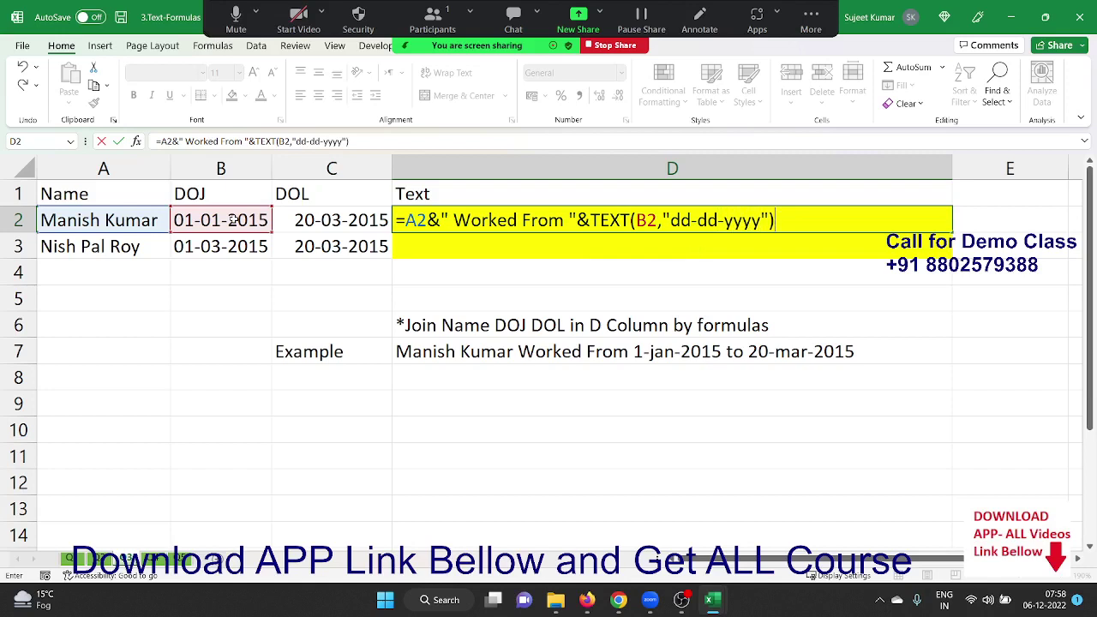
text(&)
text(" To ")
text(&)
text(te)
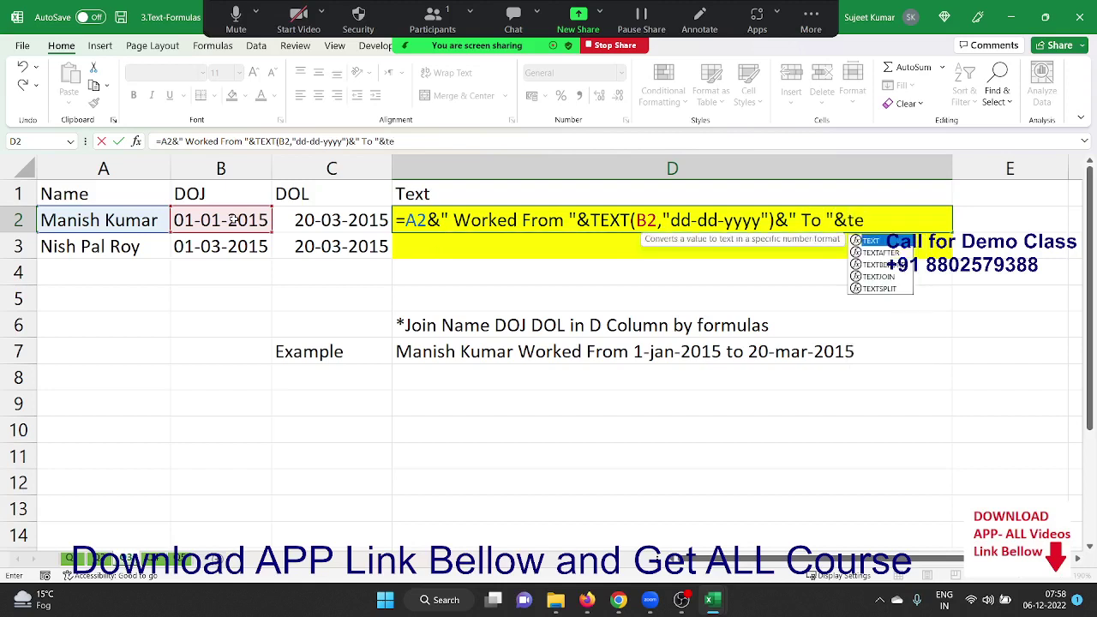
key(Tab)
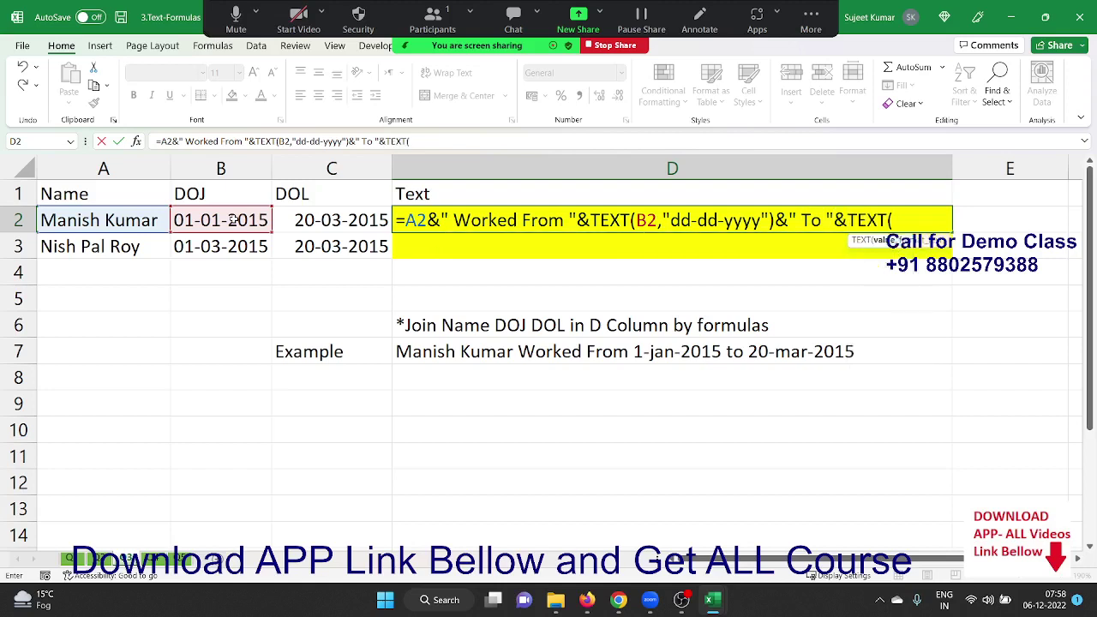
key(Left)
text(,")
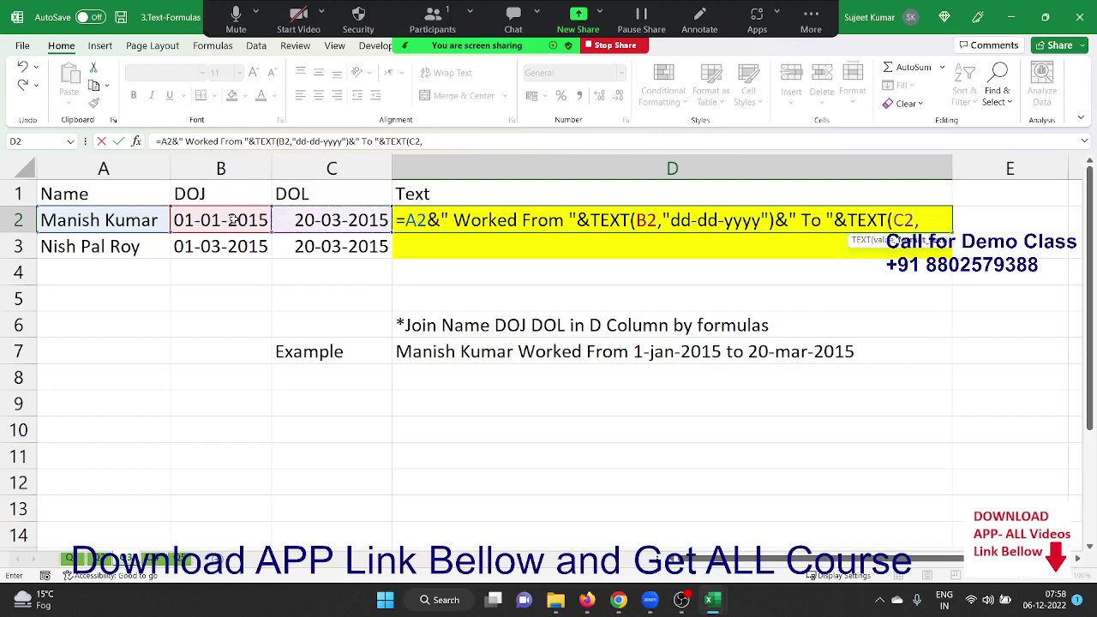
text(dd)
text(-dd-)
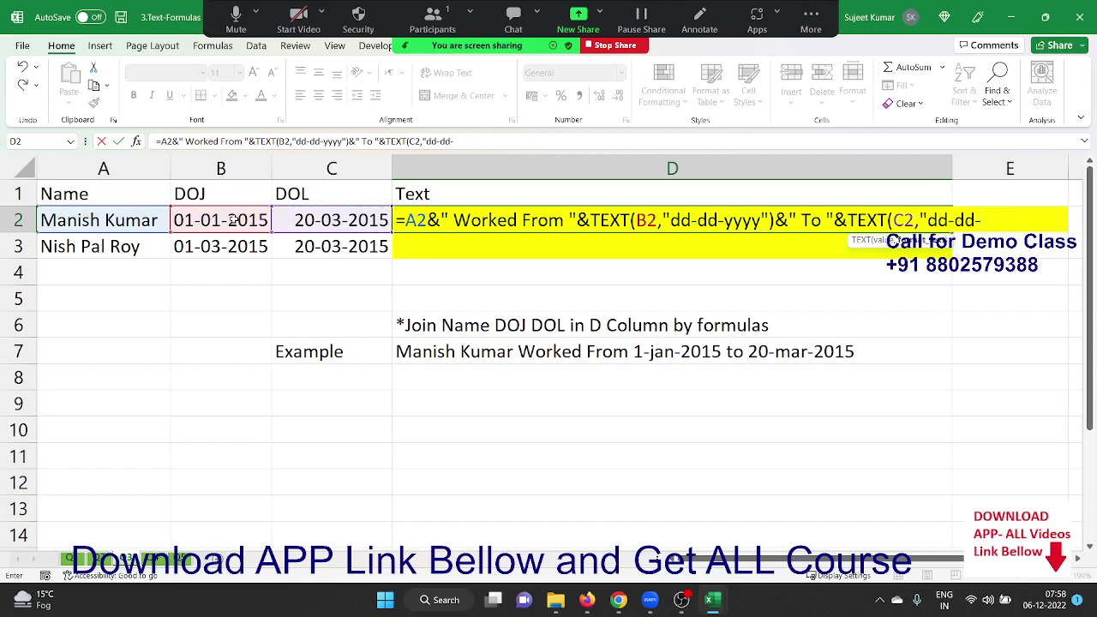
text(yyyy)
text("))
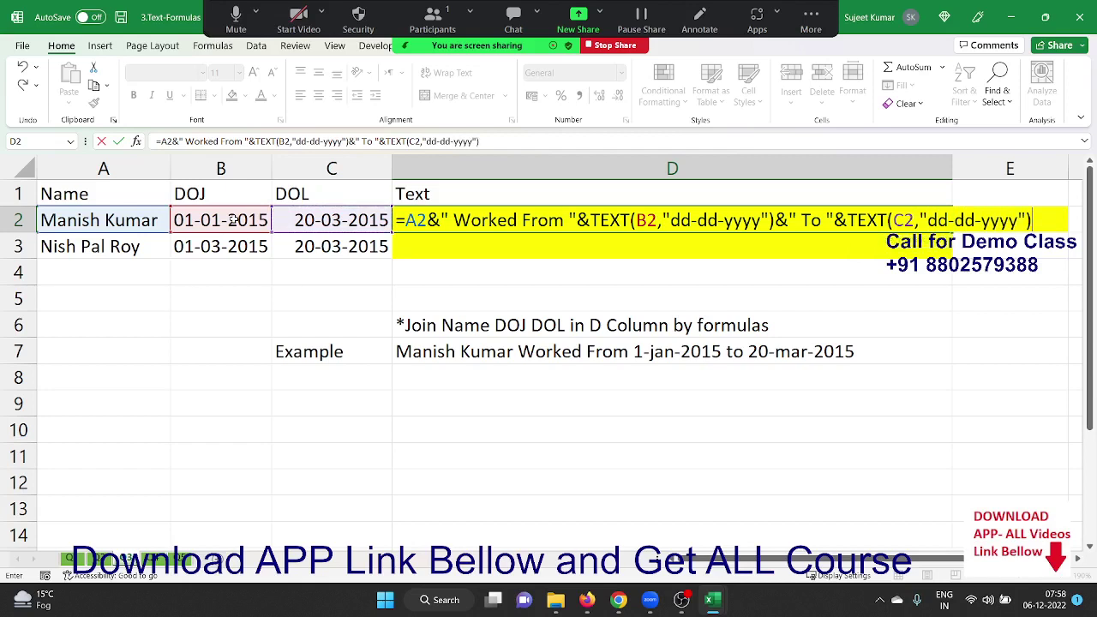
key(Return)
Step: Fill the D2 sentence formula down into D3 with Ctrl+D, then move to the REPT examples sheet
key(Up)
key(shift+Down)
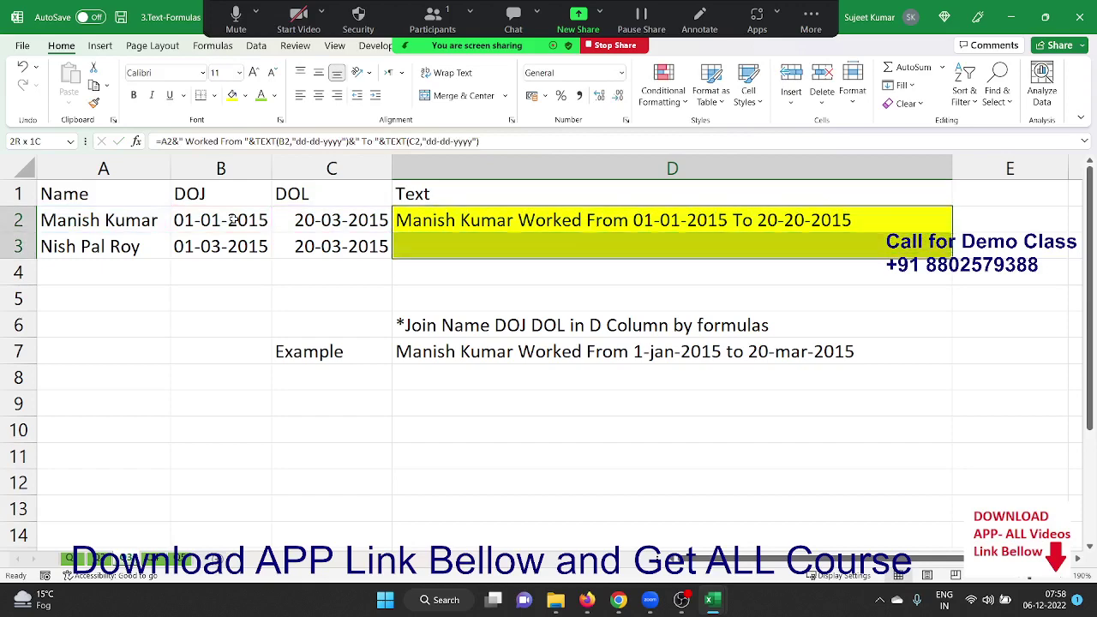
key(ctrl+d)
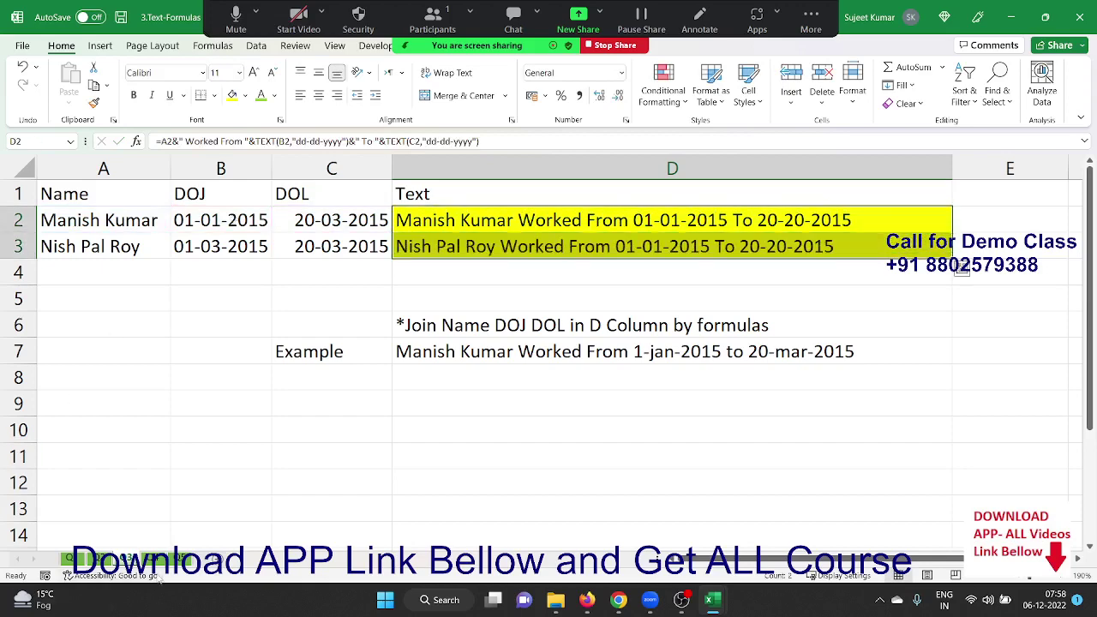
click(161, 562)
click(155, 280)
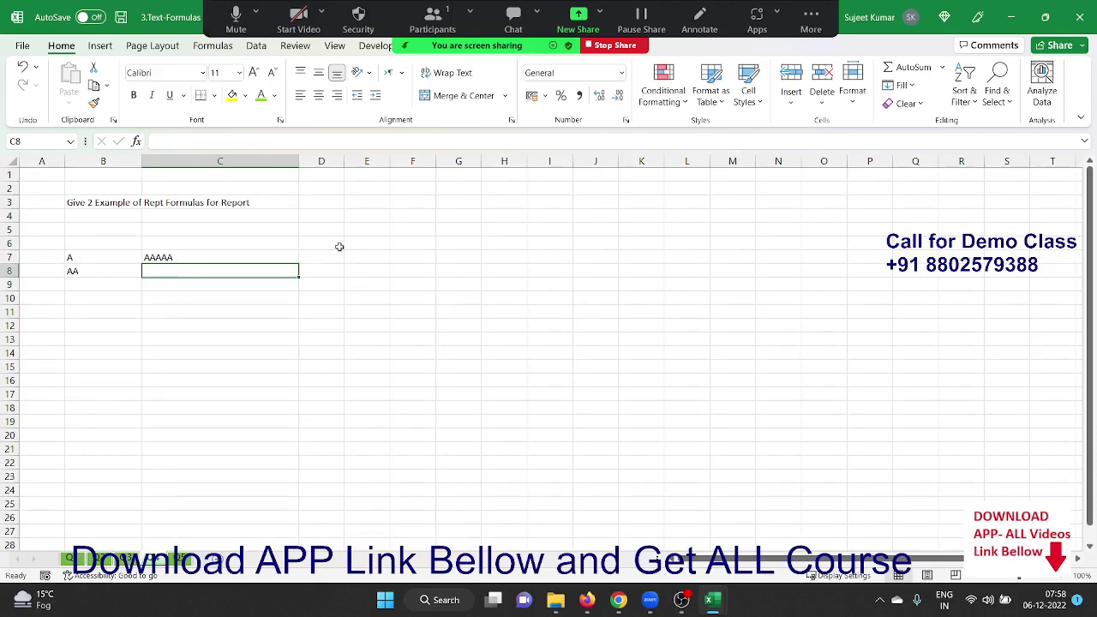
ctrl+scroll(384, 245, up, 2)
ctrl+scroll(384, 245, up, 2)
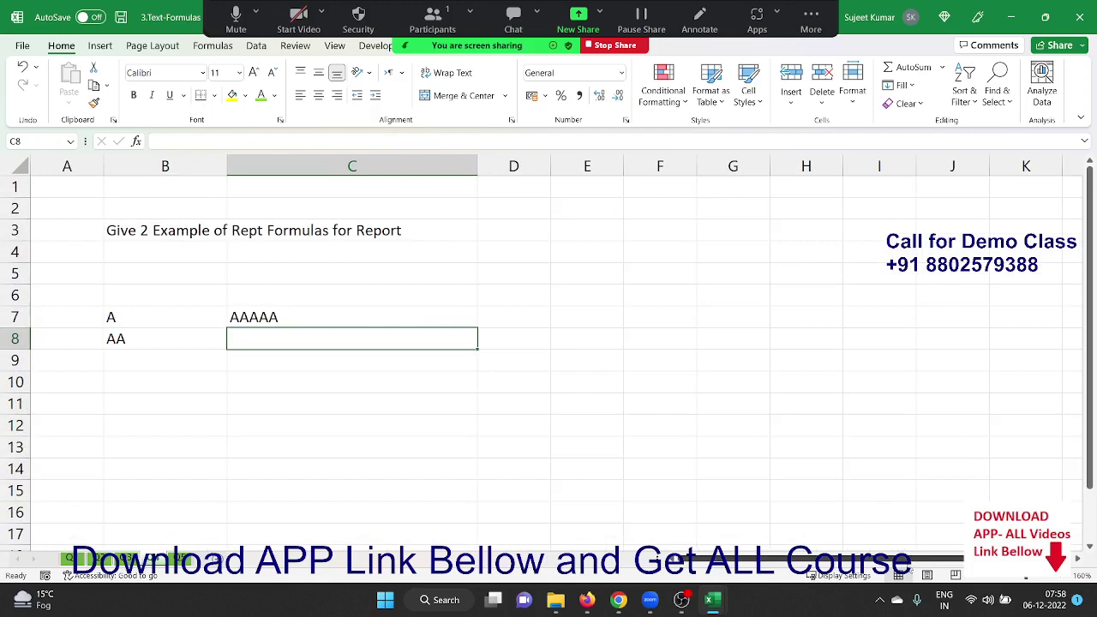
scroll(847, 503, right, 1)
ctrl+scroll(742, 300, up, 1)
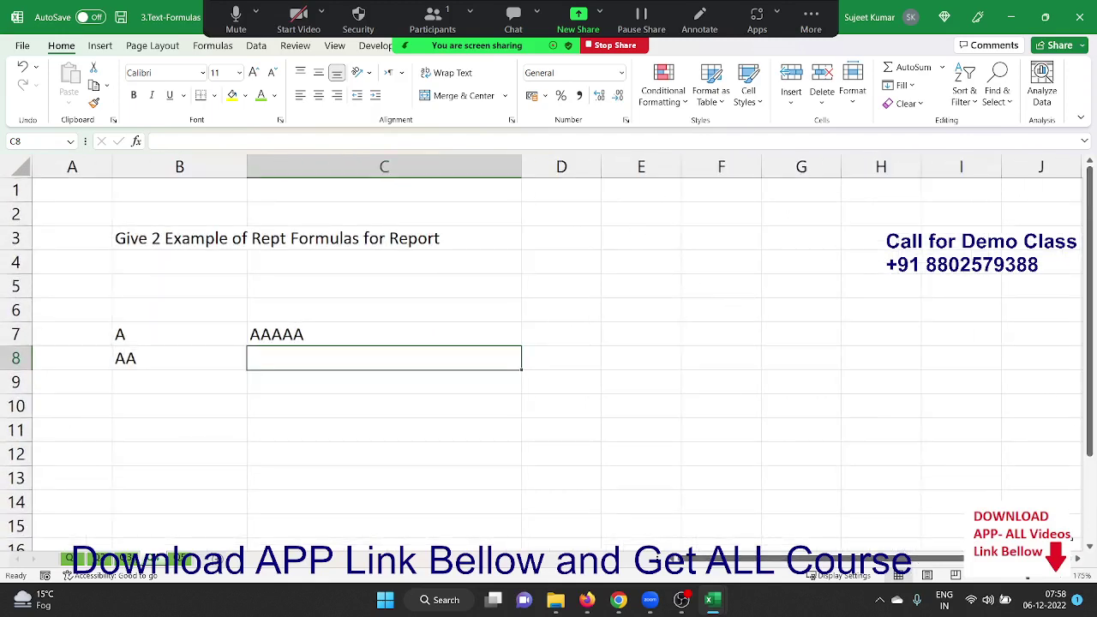
scroll(696, 340, right, 2)
scroll(697, 341, right, 1)
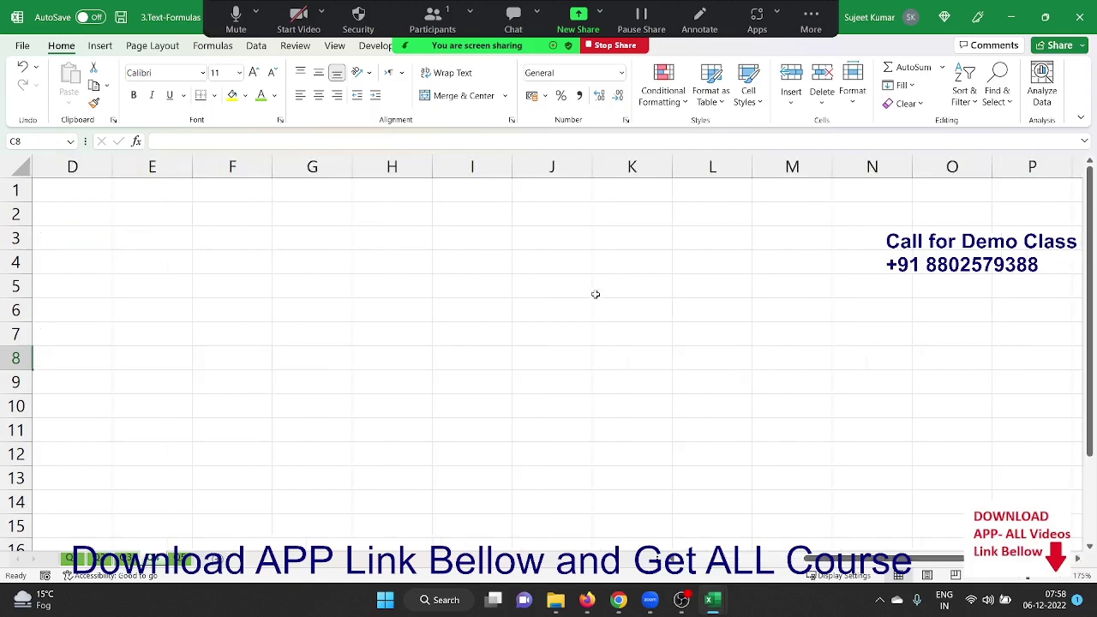
click(357, 265)
key(Left)
key(Left)
key(Left)
key(Left)
key(Left)
key(Left)
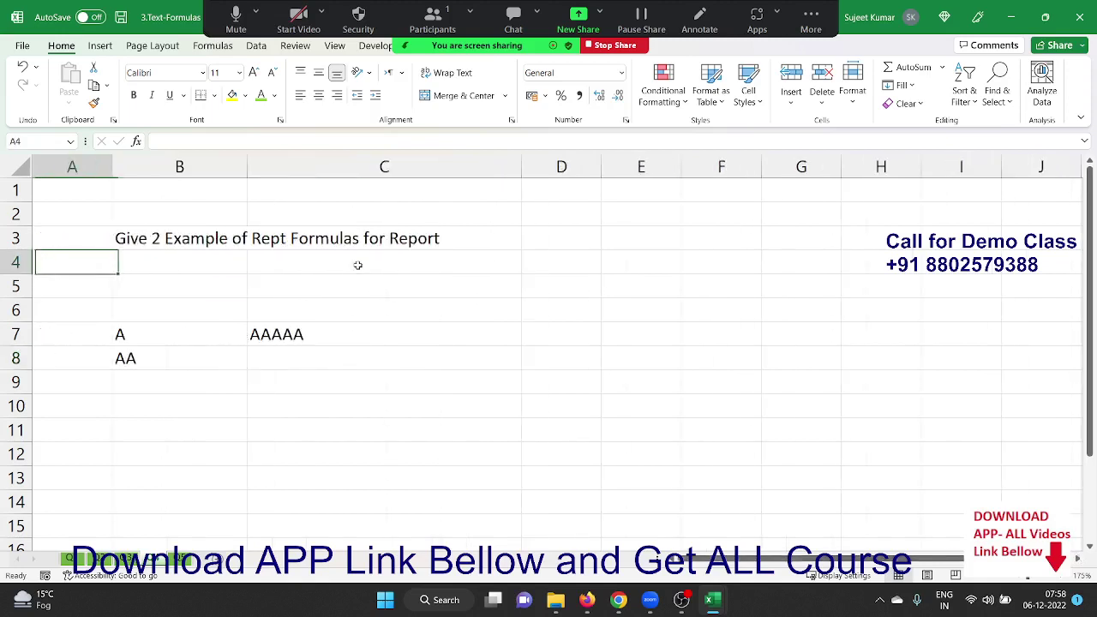
key(Right)
key(Right)
key(Right)
key(Right)
key(Right)
key(Right)
key(Right)
key(Right)
key(Right)
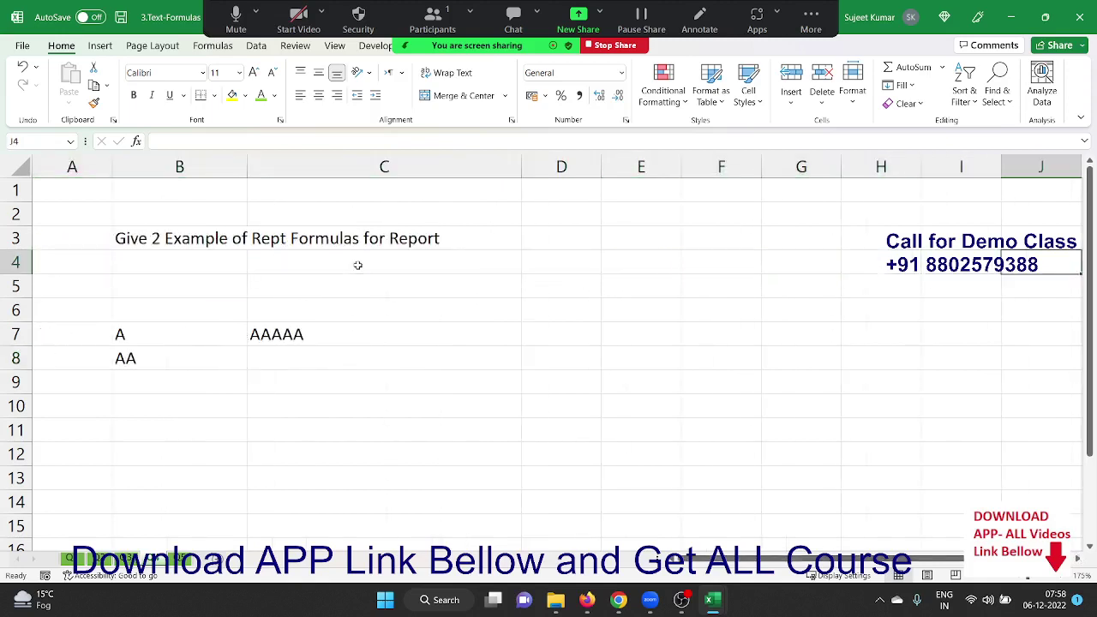
key(Right)
key(Left)
key(Up)
key(Up)
key(Up)
key(Left)
key(Left)
key(Left)
key(Left)
key(Left)
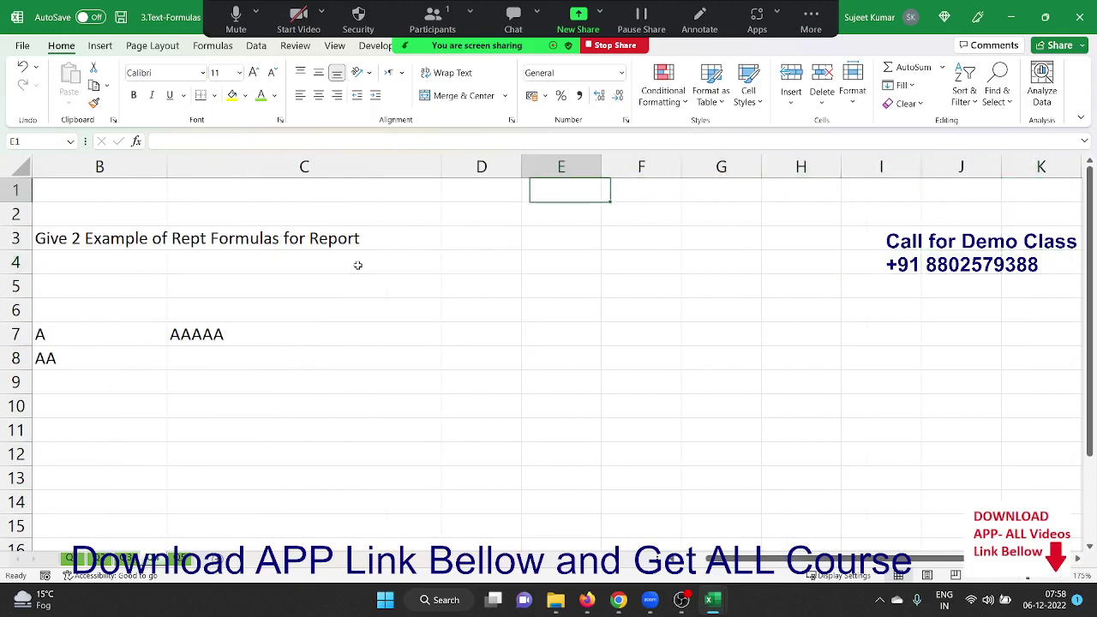
key(Left)
Step: Enter the Profit/Loss heading and values -85, 25, 62, -52, 25, 65, 25, -5 in D1:D9
text(Pr)
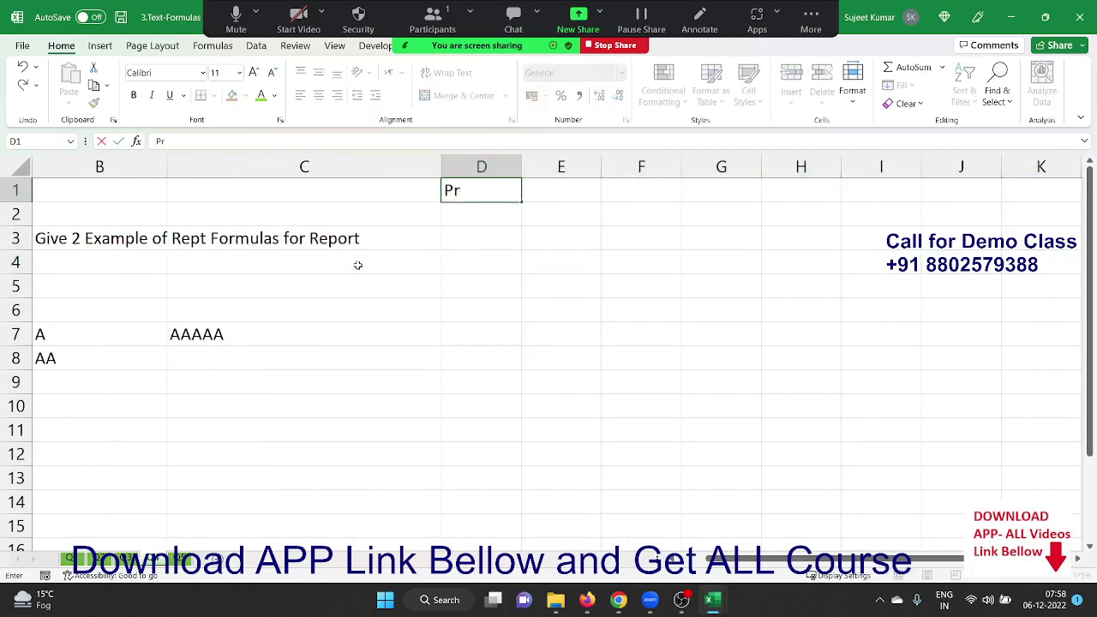
text(ofit/)
text(Loss)
key(Return)
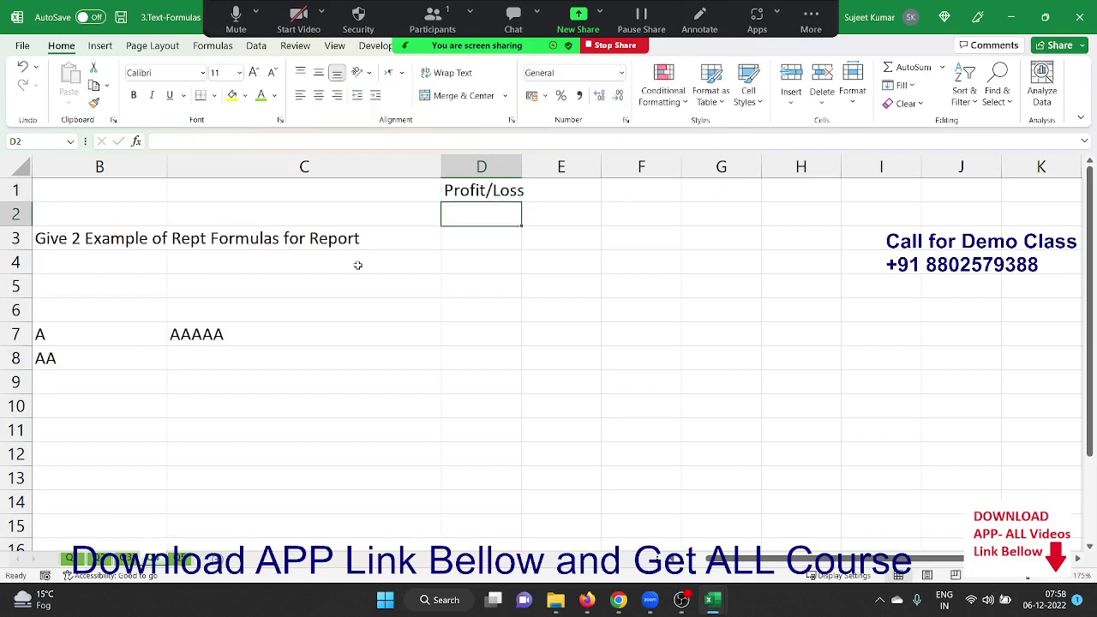
text(-8)
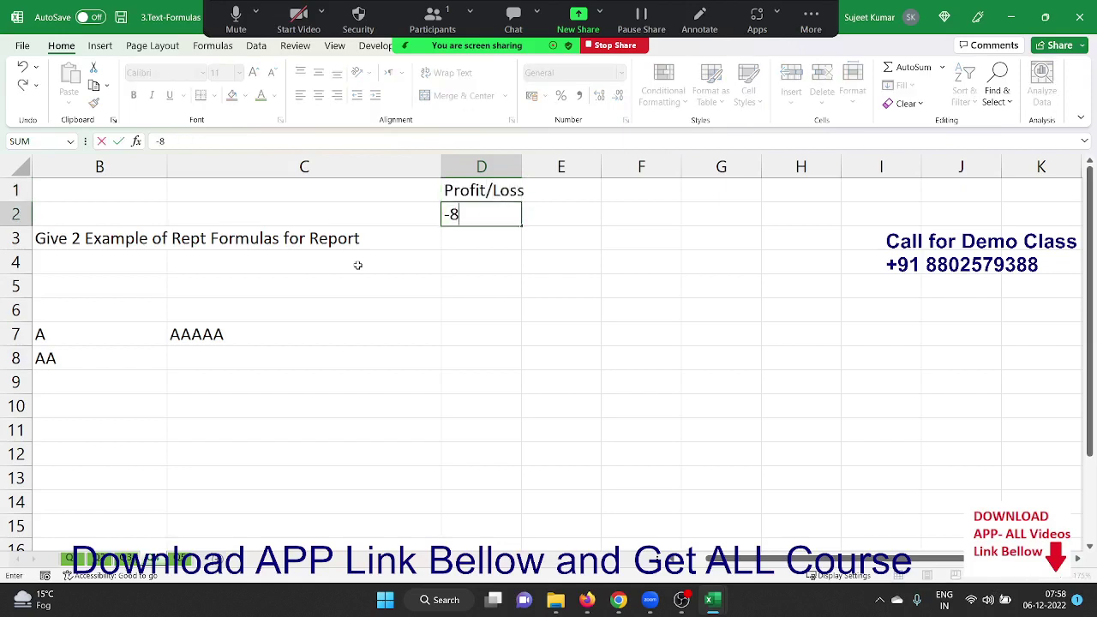
text(5)
key(Return)
text(25)
key(Return)
text(6)
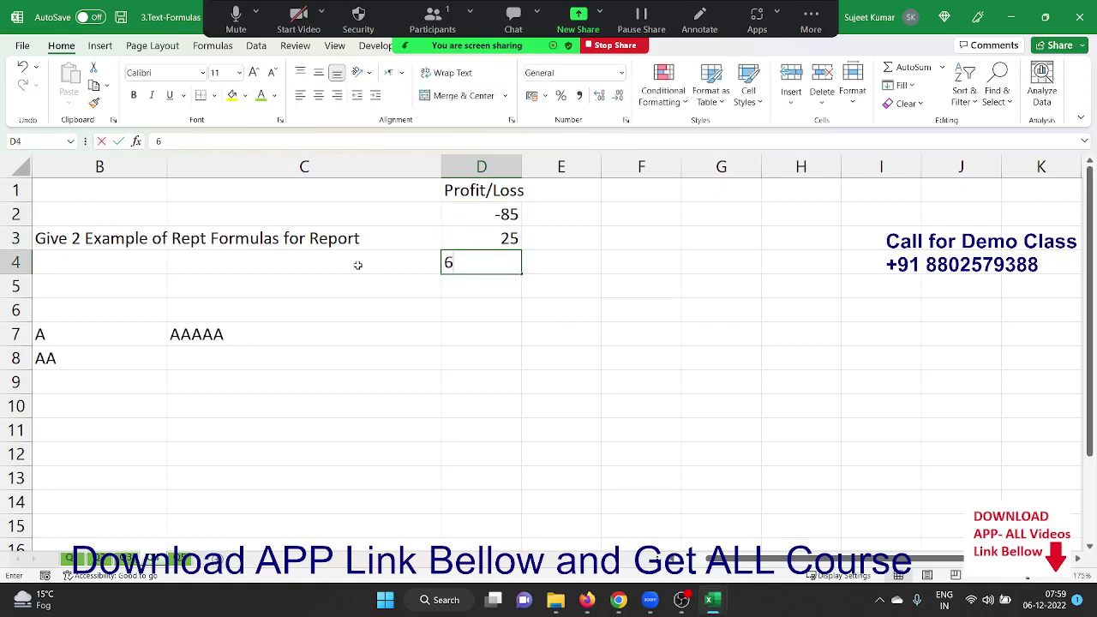
text(2)
key(Return)
text(-52)
key(Return)
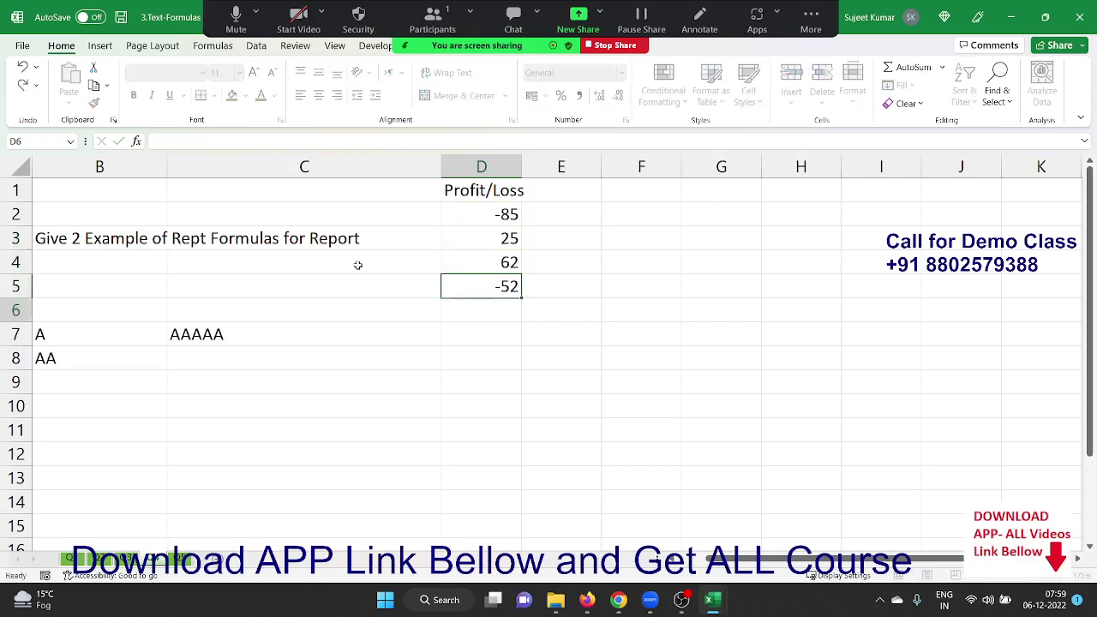
text(25)
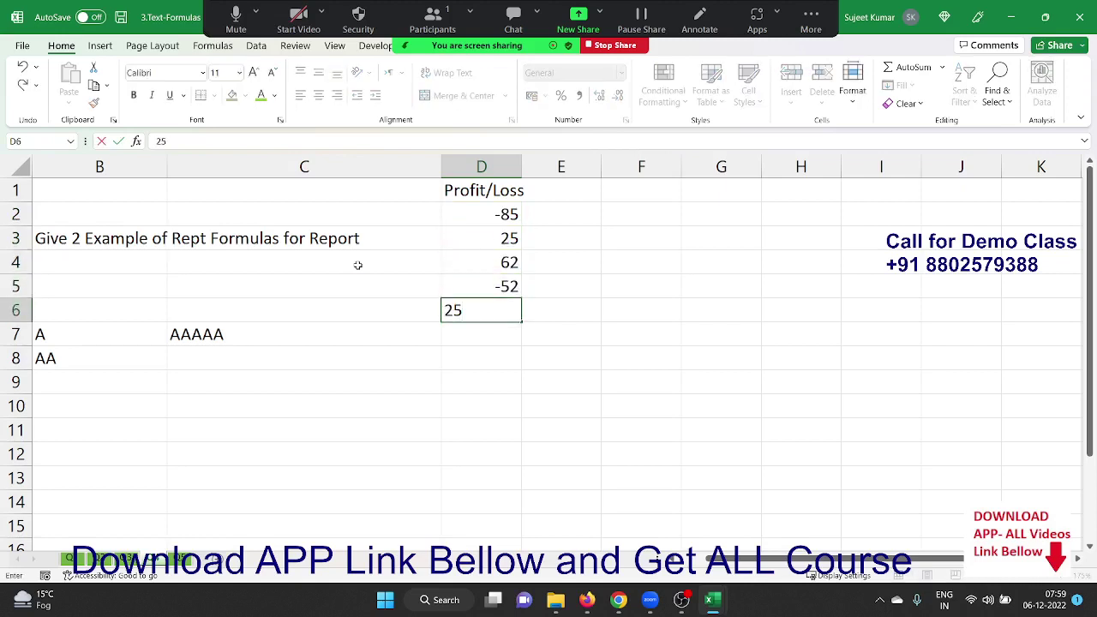
key(Return)
text(65)
key(Return)
text(25)
key(Return)
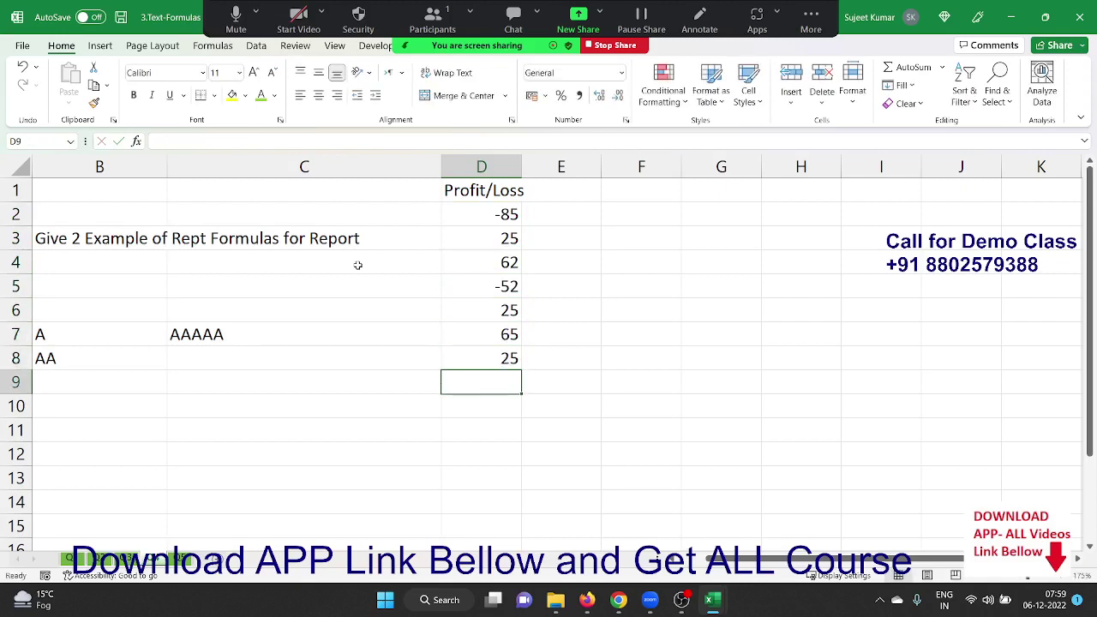
text(-5)
key(Return)
Step: In E2, enter =IF(D2<0,REPT("|",ABS(D2)/5),"") to draw a pipe bar for losses
key(Up)
key(Right)
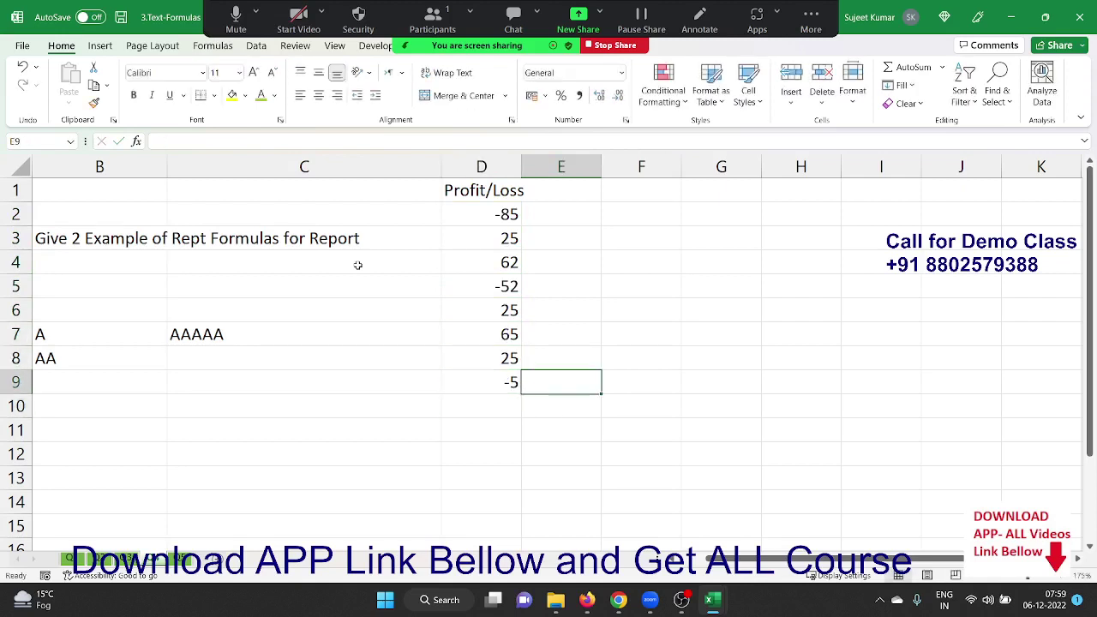
key(Up)
key(Up)
key(Up)
key(Up)
key(Up)
key(Up)
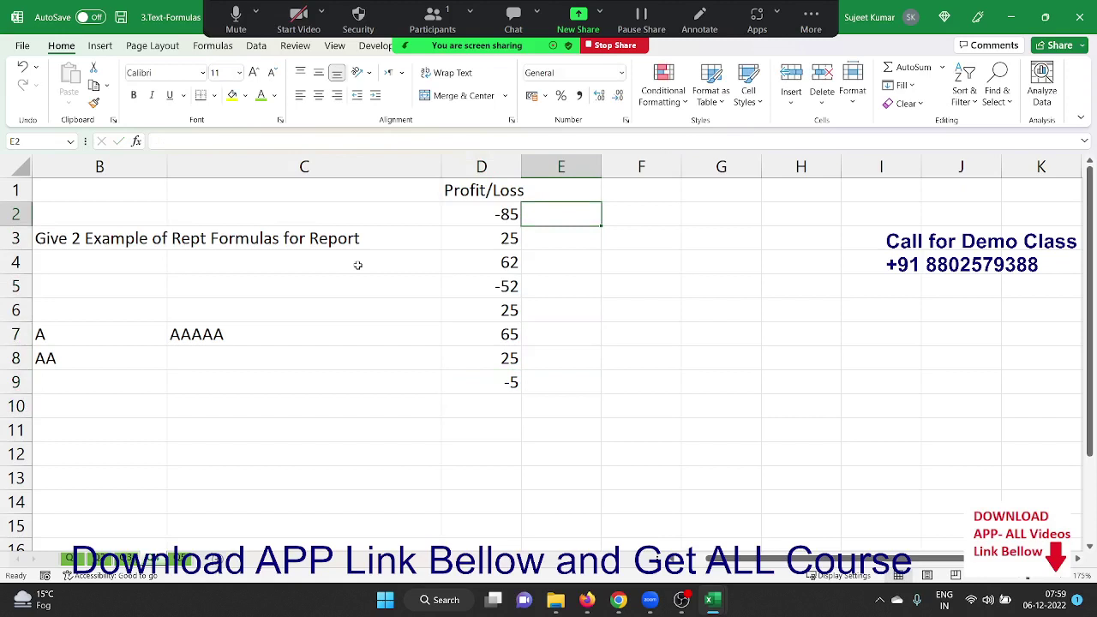
text(=if)
key(Tab)
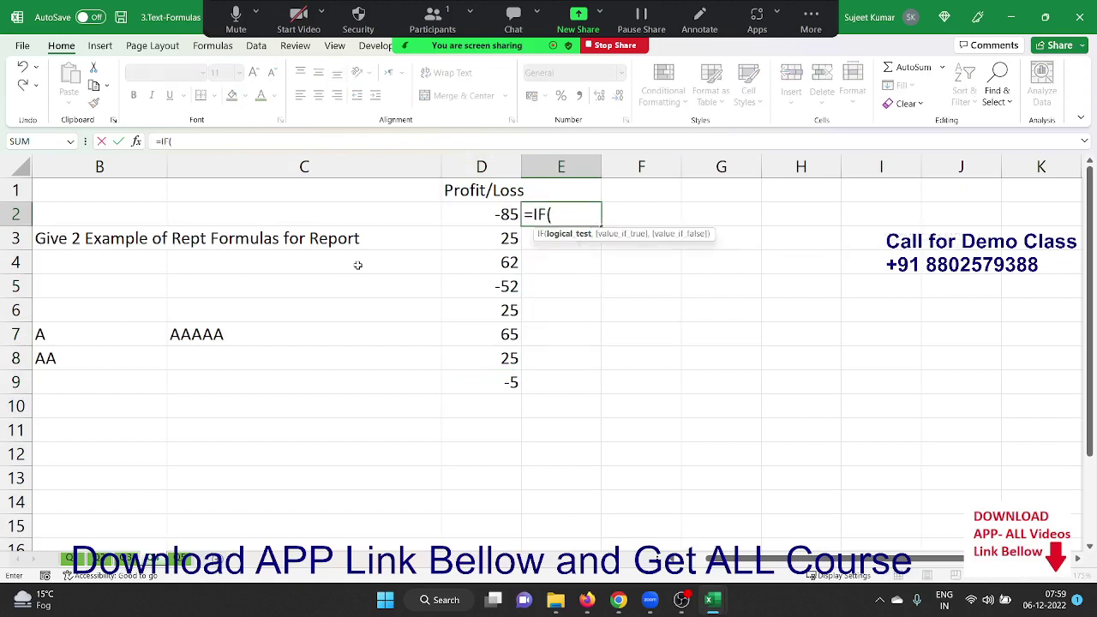
key(Left)
text(<0)
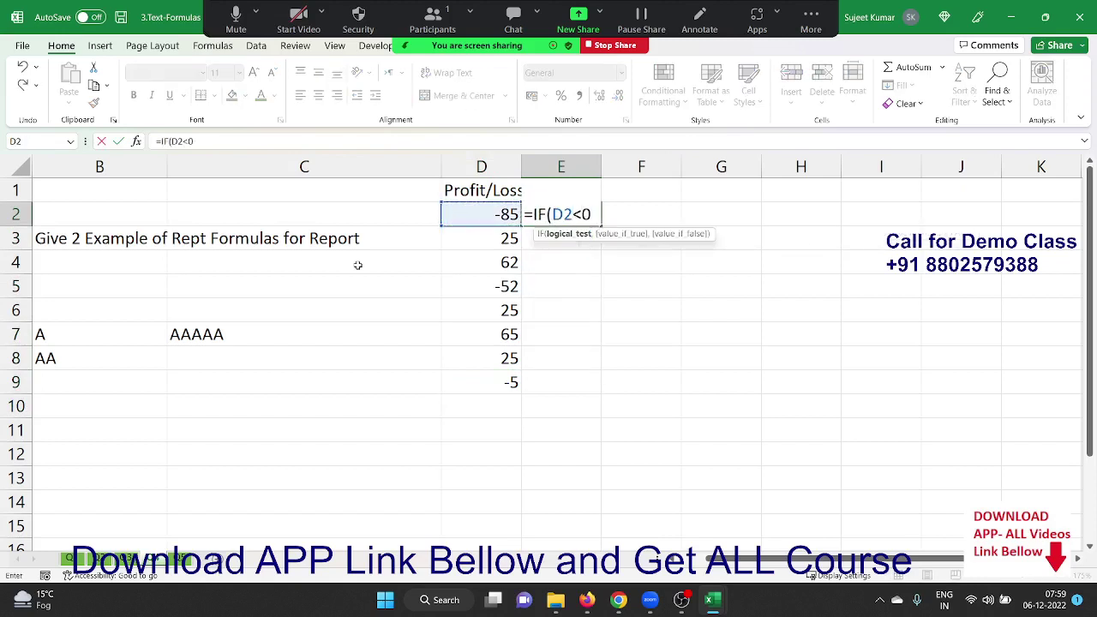
text(,re)
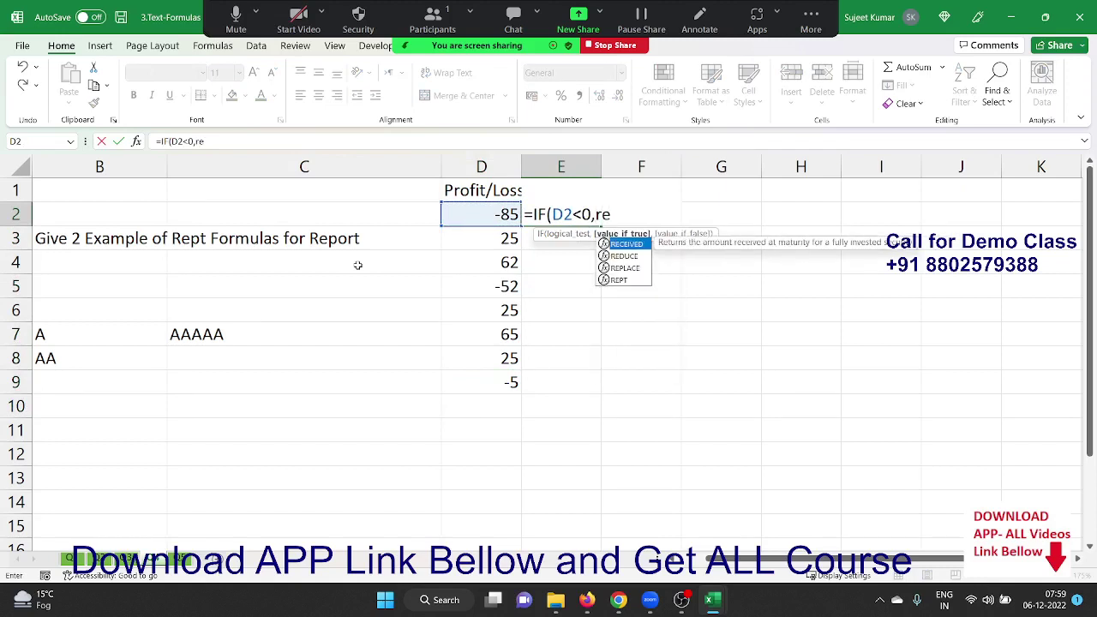
key(Down)
key(Down)
key(Down)
key(Tab)
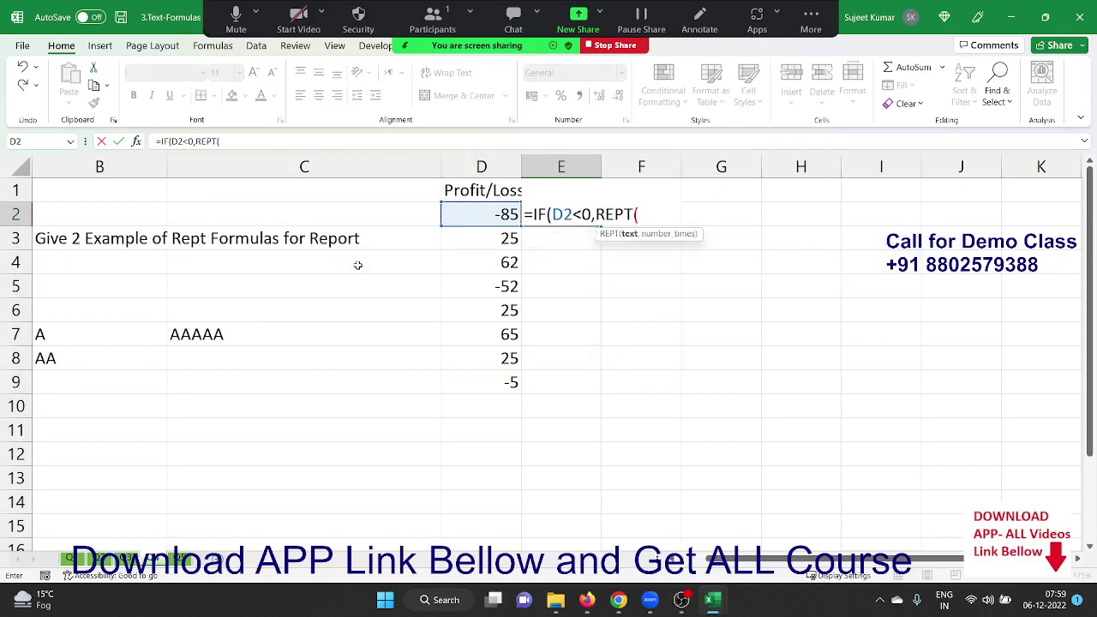
text("\)
key(BackSpace)
text(",)
text(as)
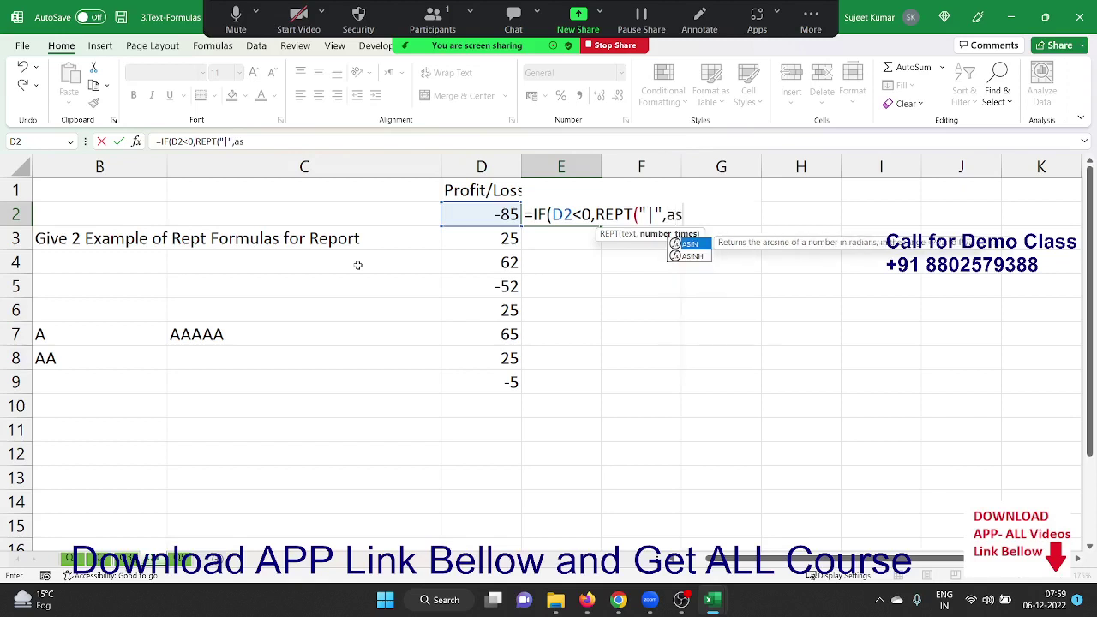
key(BackSpace)
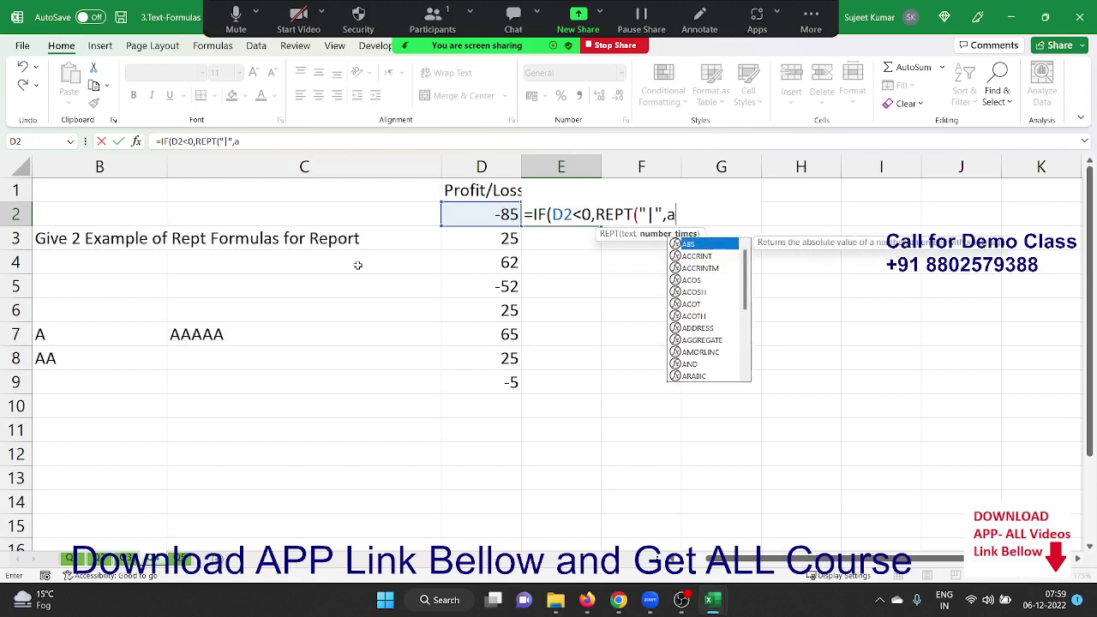
text(b)
key(Tab)
text(D2)
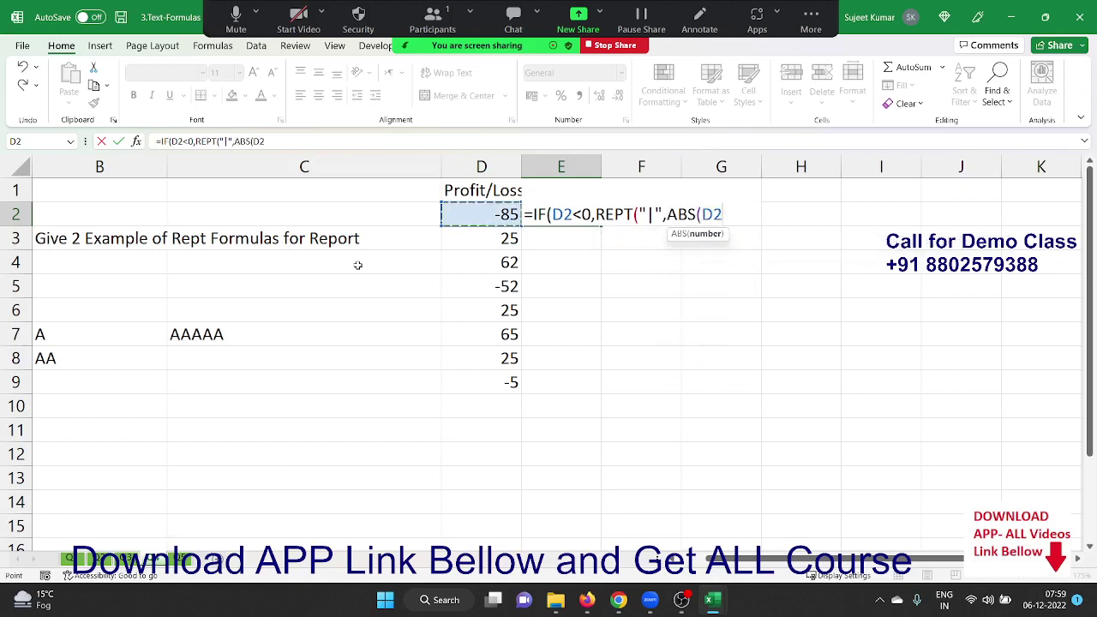
text())
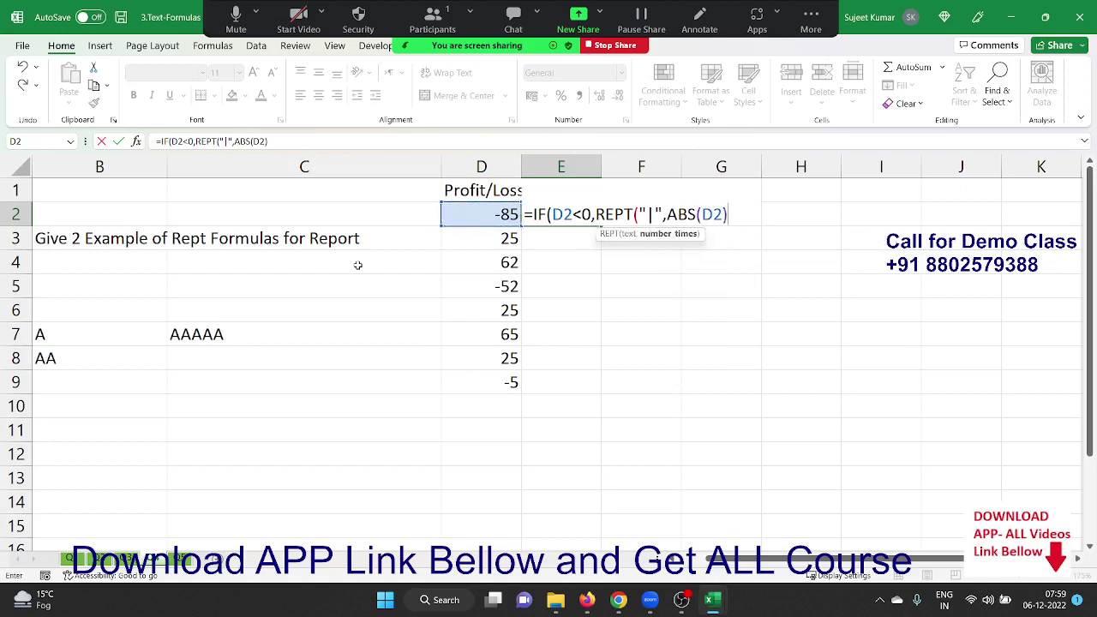
text(/5)
text(),")
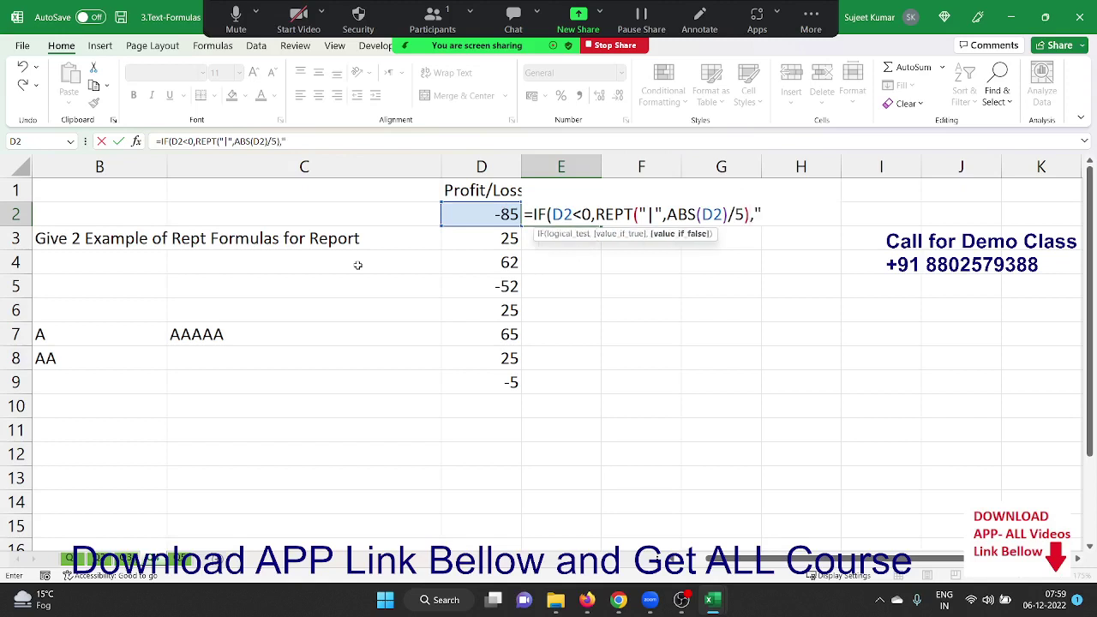
key(Return)
key(Return)
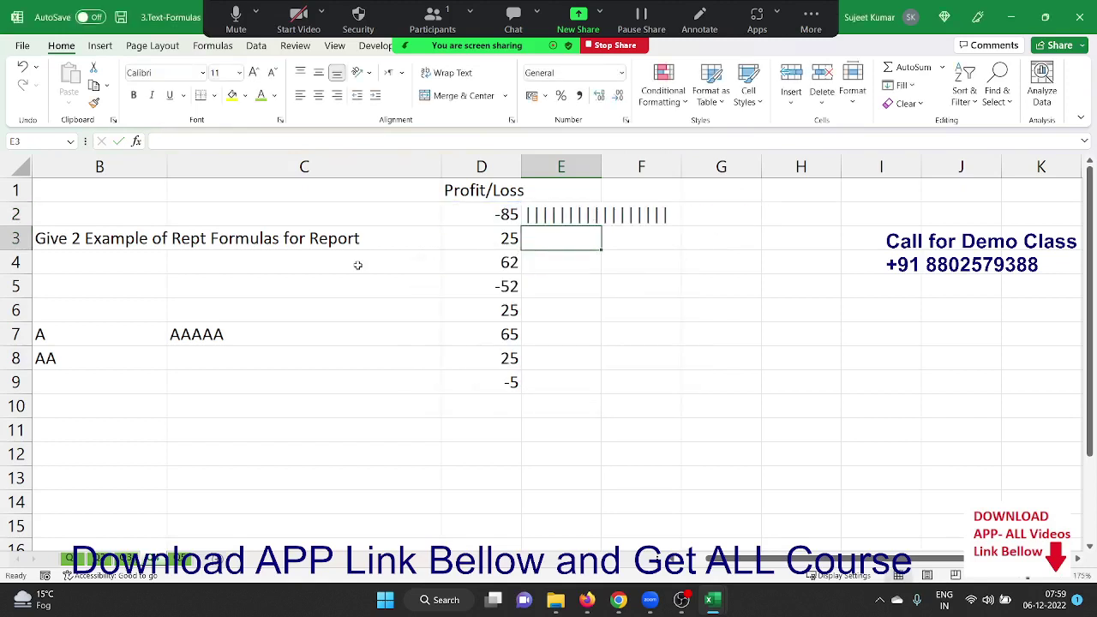
Step: Fill the loss-bar formula down E2:E9, set it to Britannic Bold, and right-align it
key(Left)
key(ctrl+Down)
key(Right)
key(ctrl+shift+Up)
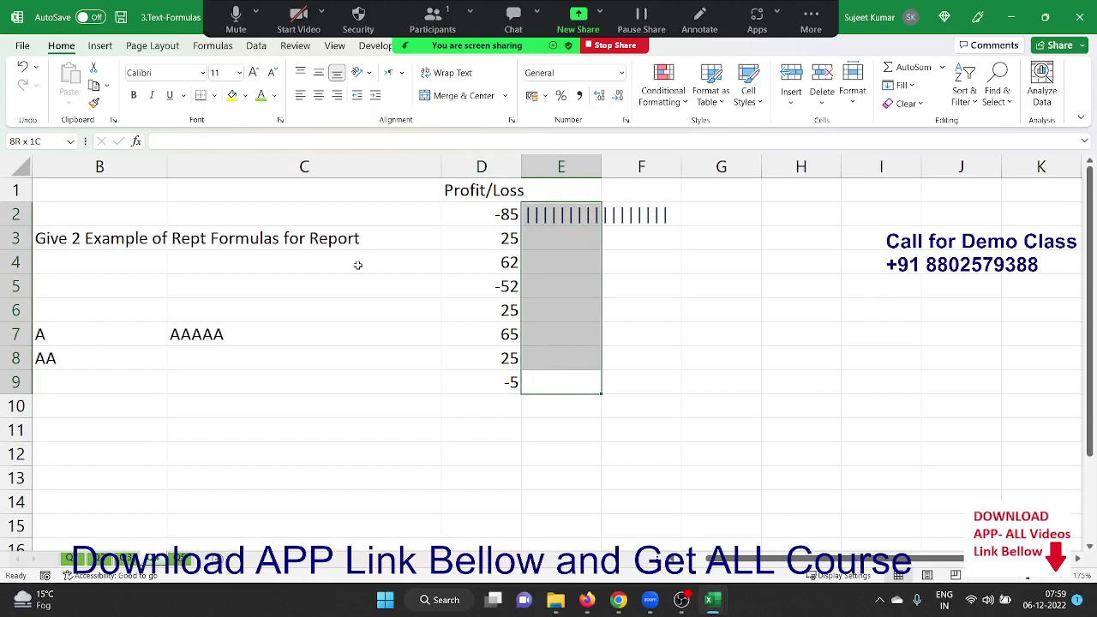
key(ctrl+d)
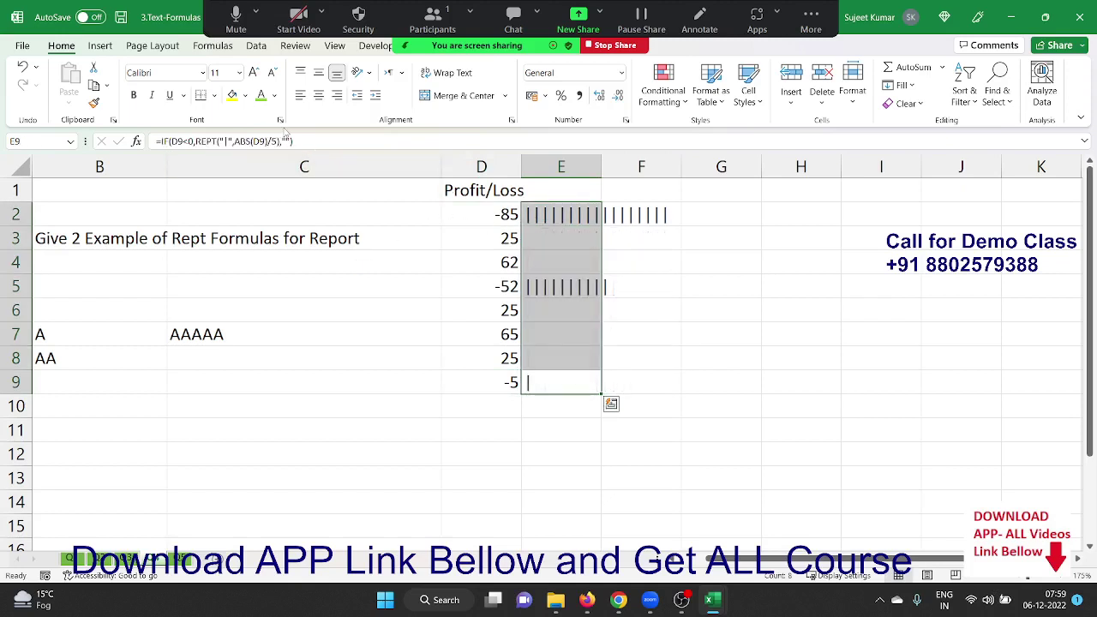
click(150, 72)
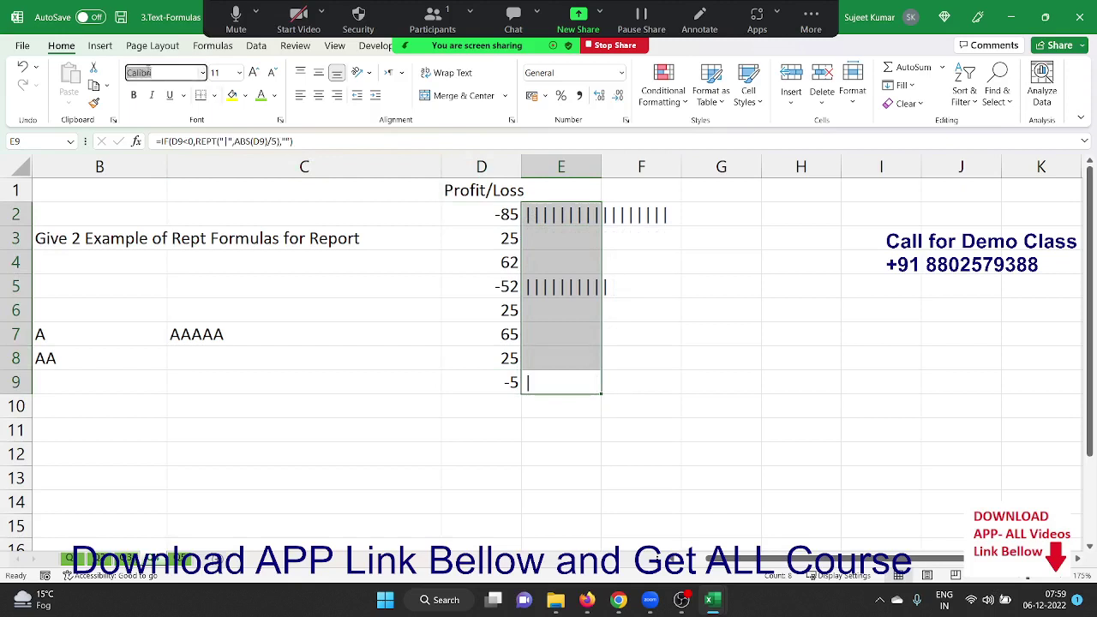
text(Britannic Bold)
key(Return)
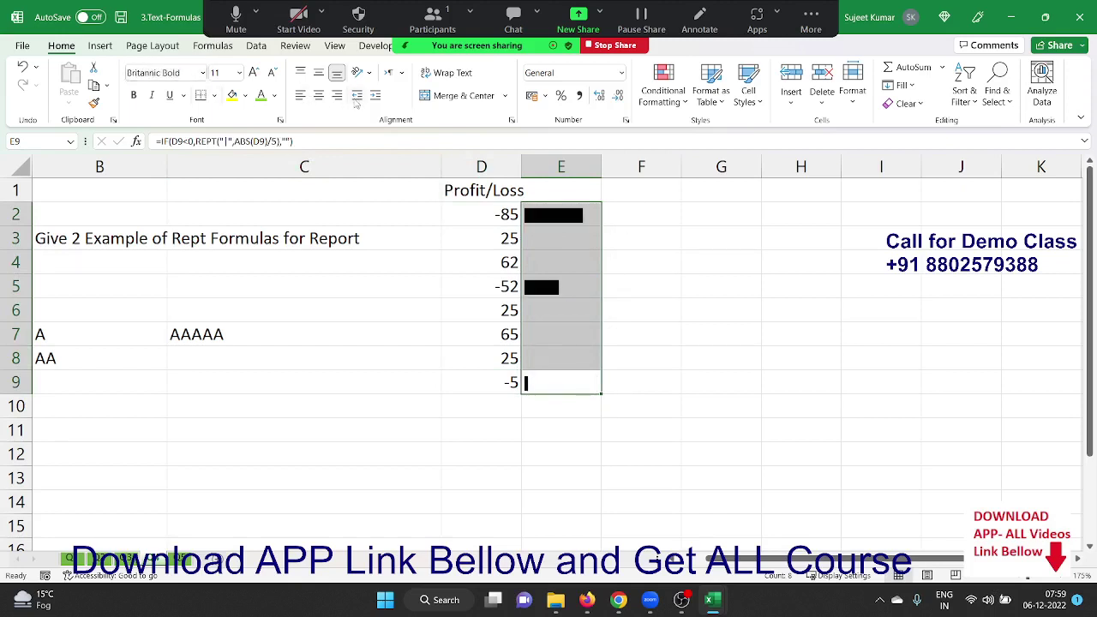
click(339, 96)
Step: Copy the E2 bar formula into F2 and change its test from < to >
click(589, 215)
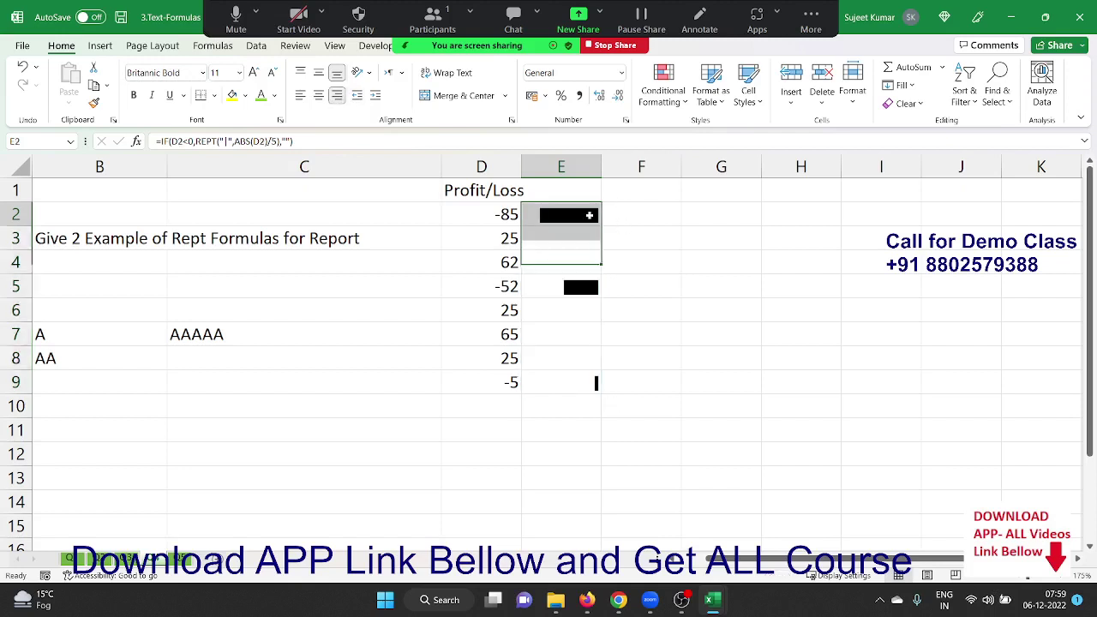
key(F2)
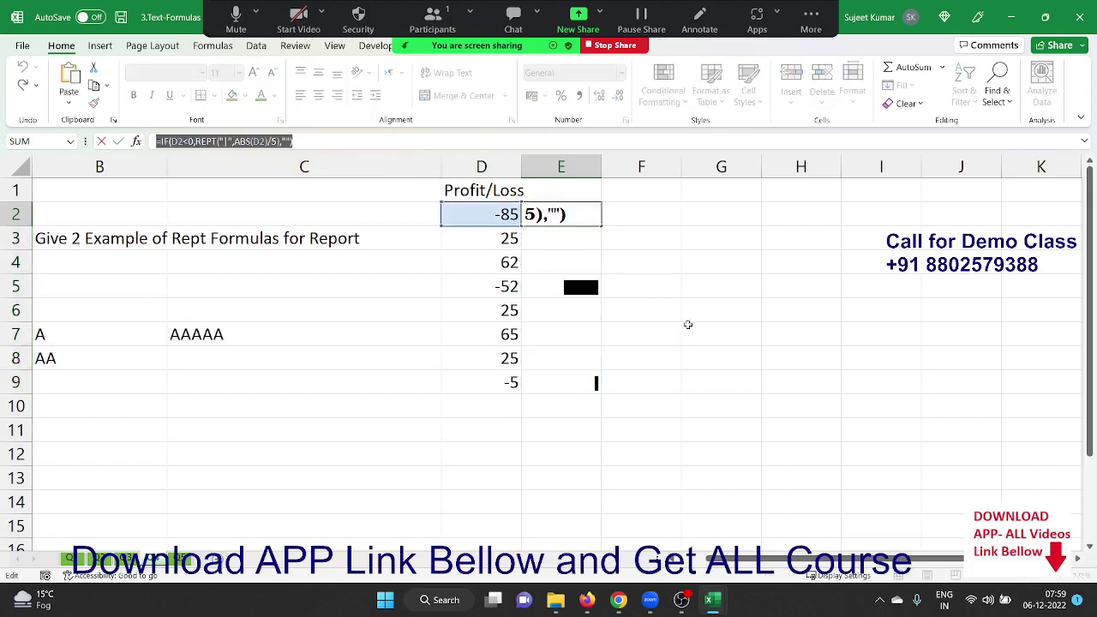
key(Escape)
click(645, 217)
text(=IF(D2<0,REPT("|",ABS(D2)/5),""))
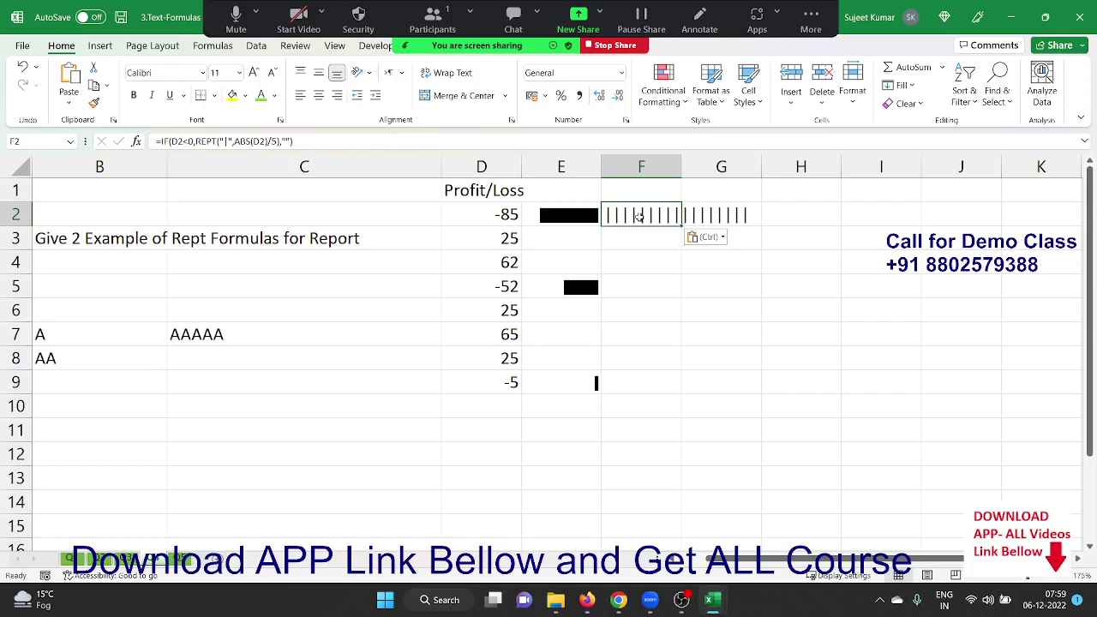
double_click(639, 216)
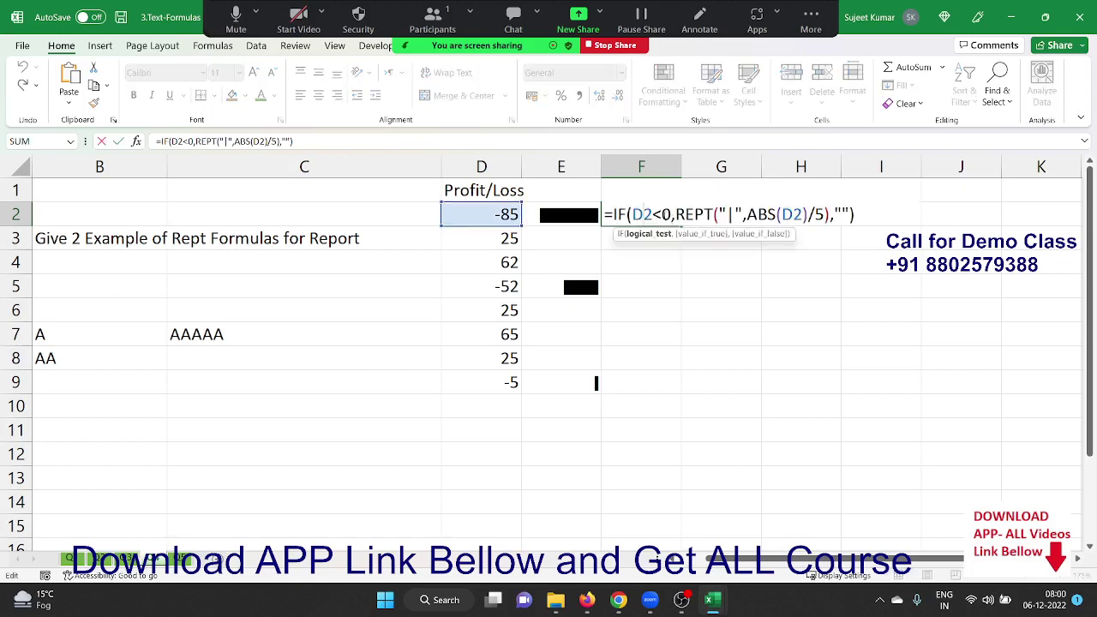
key(BackSpace)
text(>)
key(Return)
Step: Fill the profit formula down F2:F9 in Britannic Bold with green font
click(664, 215)
key(Left)
key(ctrl+Down)
key(Right)
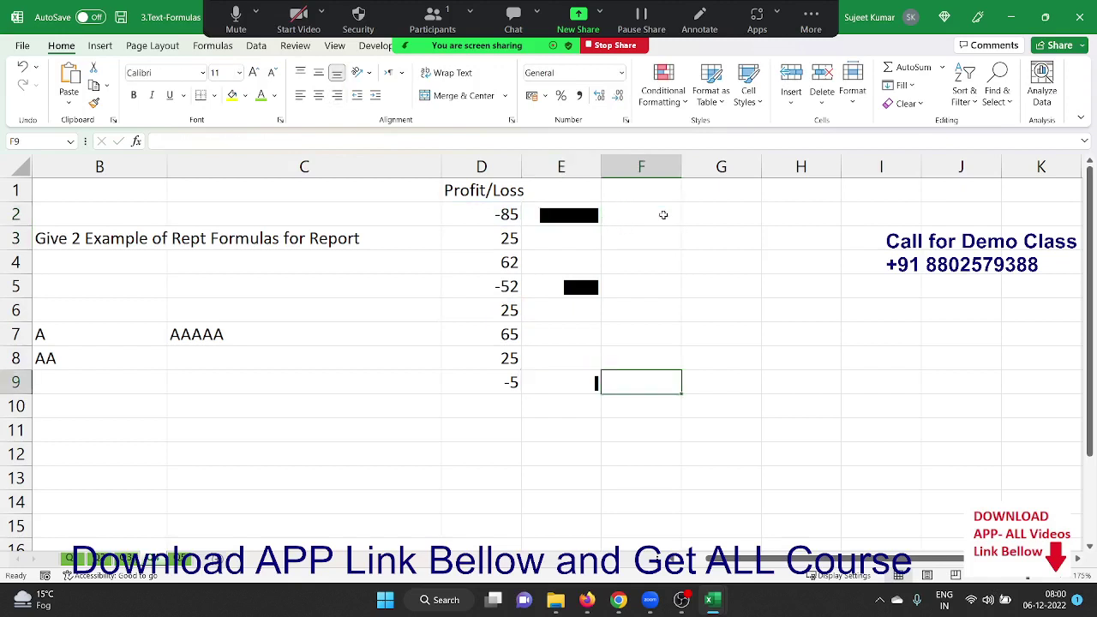
key(ctrl+shift+Up)
key(ctrl+d)
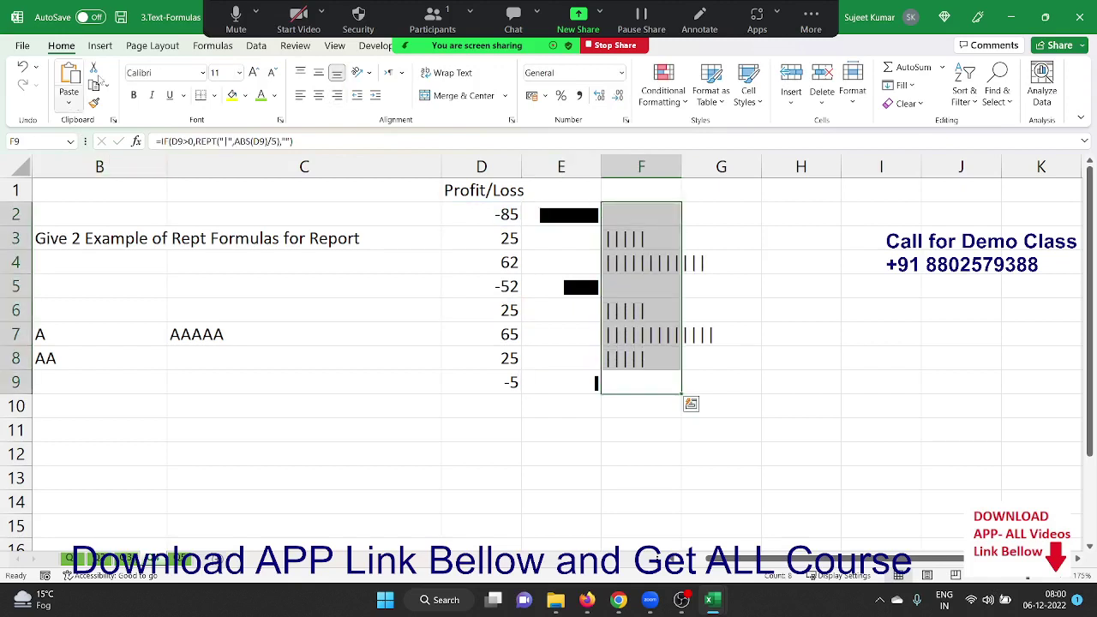
click(137, 74)
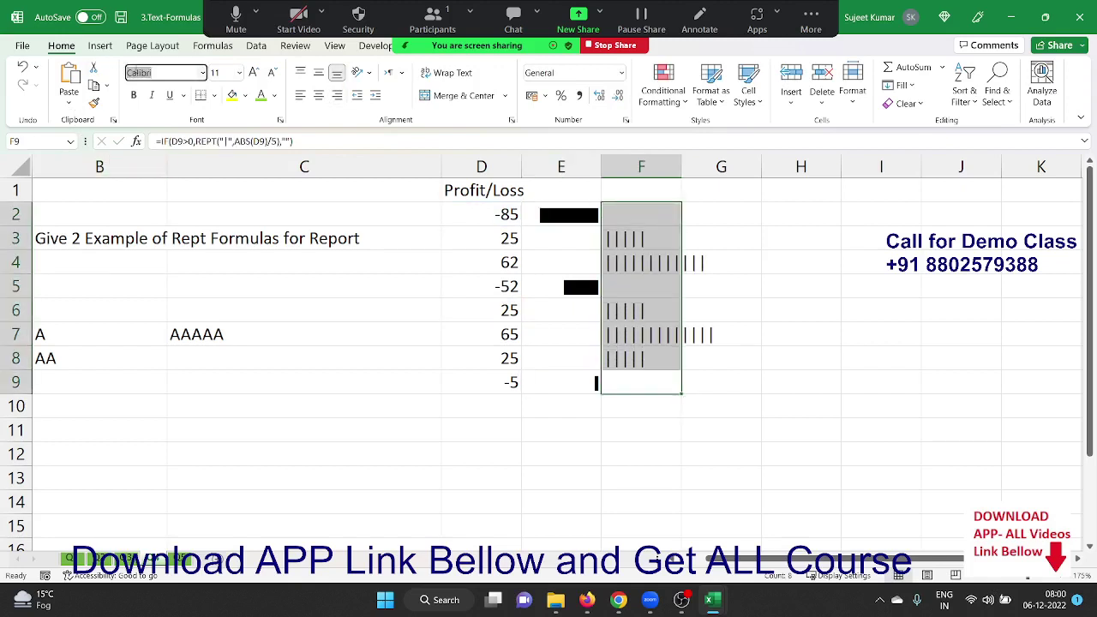
text(Britannic Bold)
key(Return)
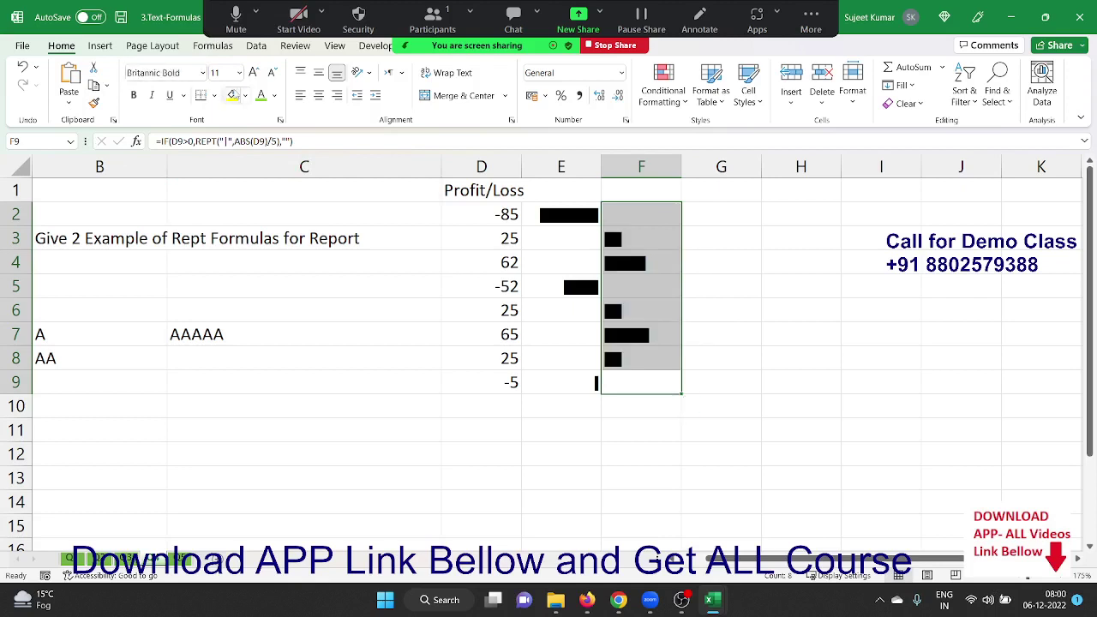
click(262, 96)
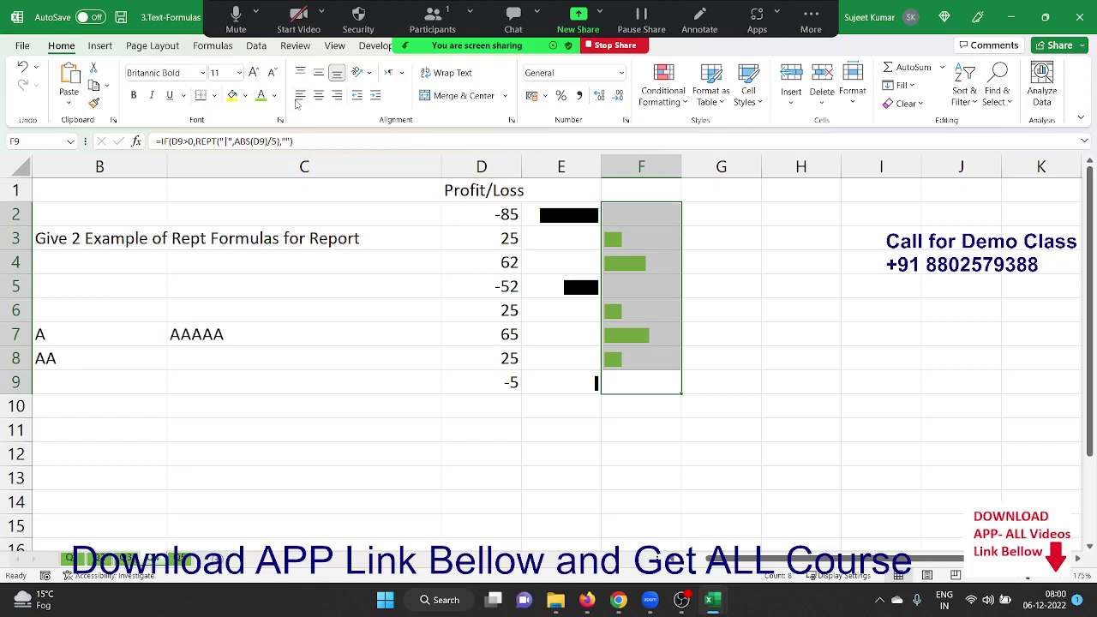
Step: Colour the loss bars in E2:E9 red
drag(549, 214, 559, 384)
click(275, 95)
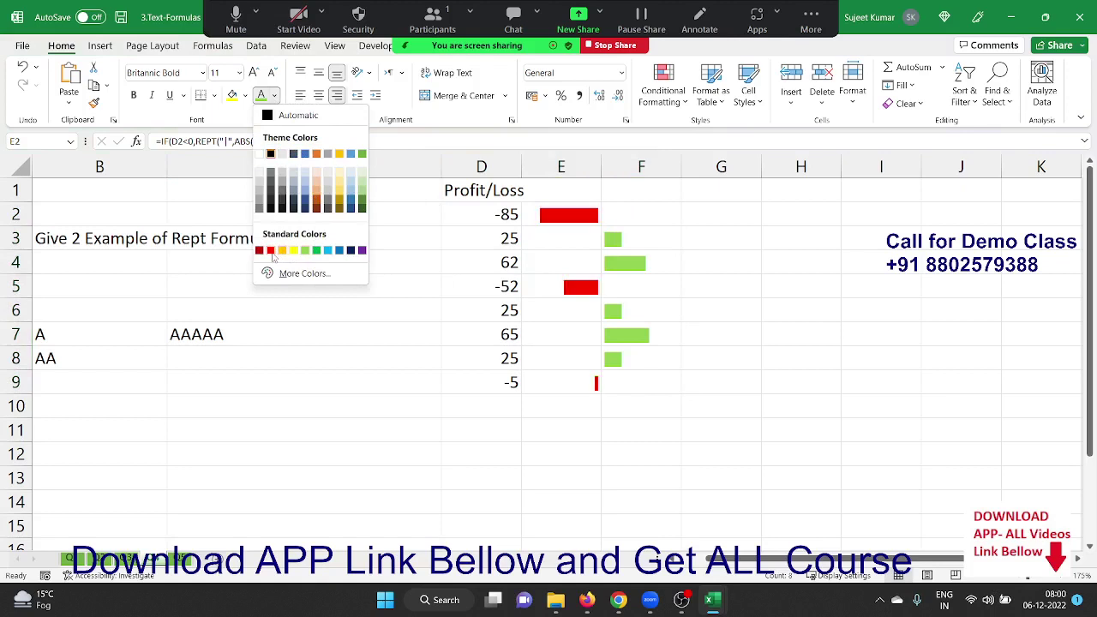
click(270, 249)
Step: Add a double-line right border to the column E bar cells as the zero line
right_click(556, 247)
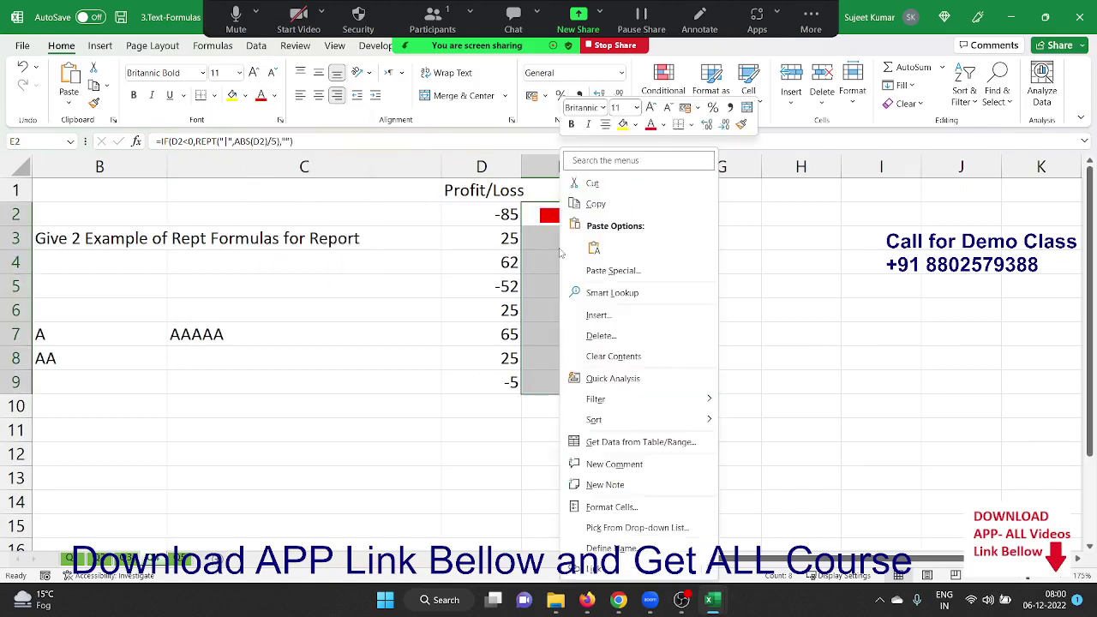
click(631, 511)
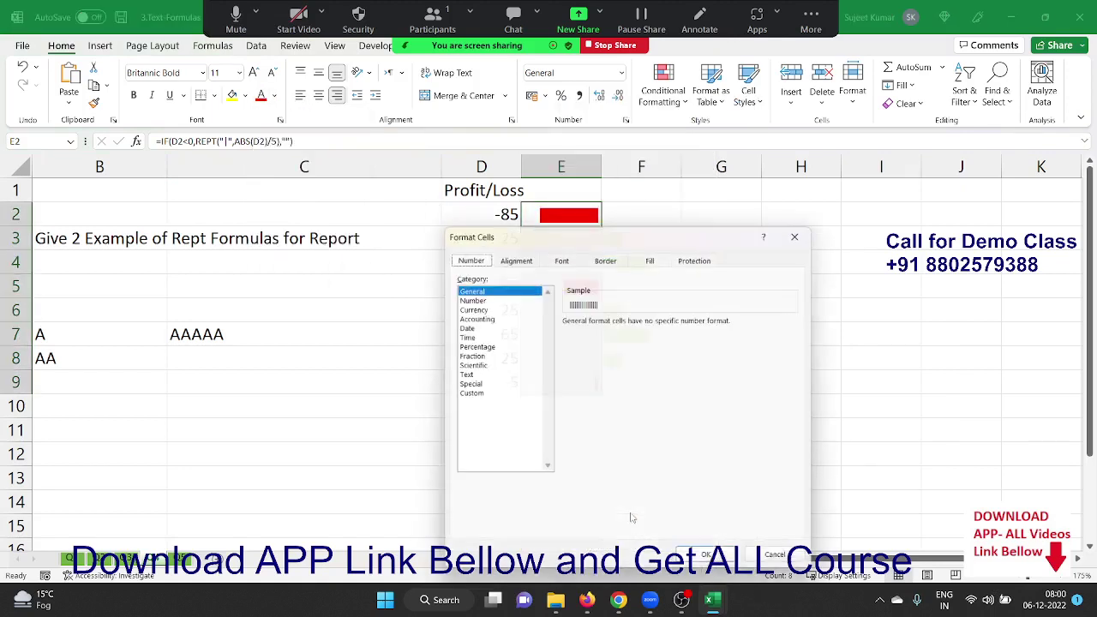
click(608, 255)
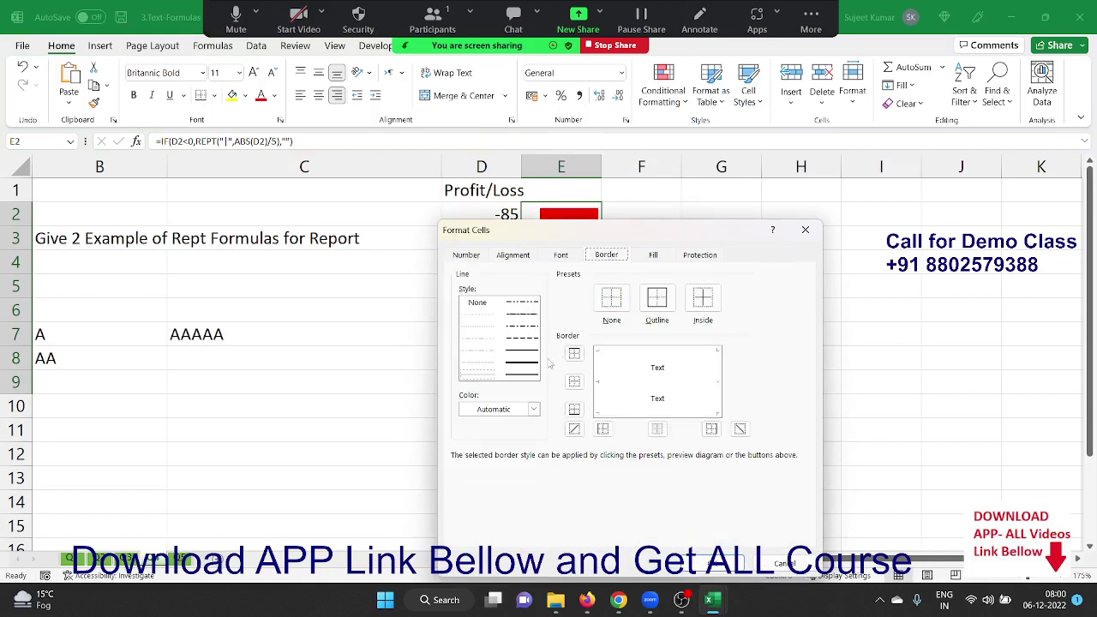
click(523, 370)
click(711, 429)
click(702, 564)
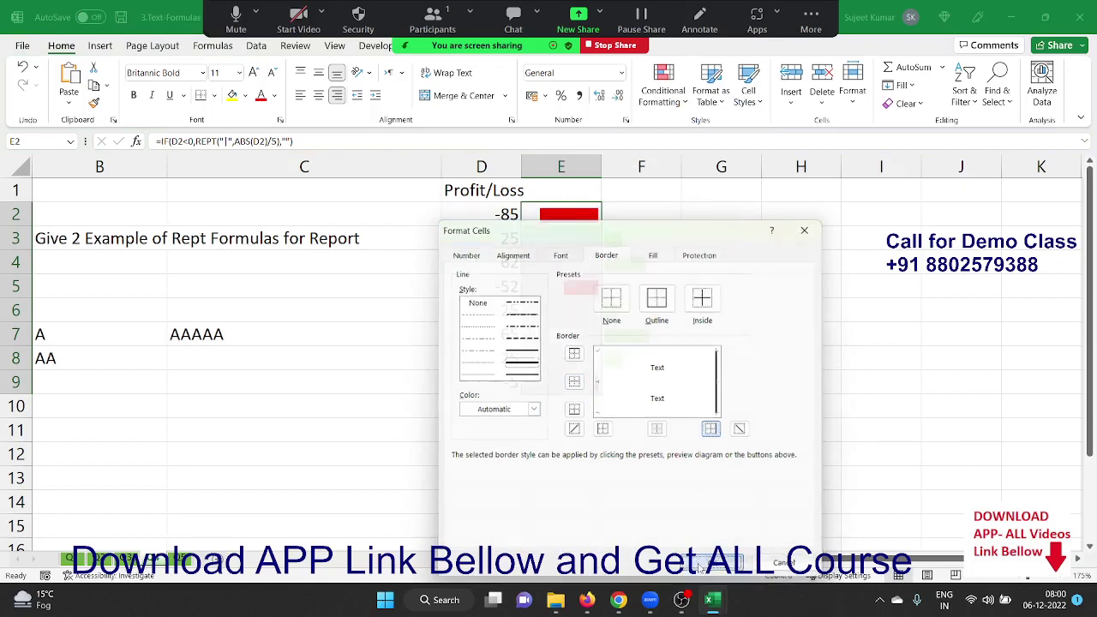
click(567, 420)
Step: Give E10:F10 a thick solid top border as the baseline and merge & center it
drag(566, 407, 612, 405)
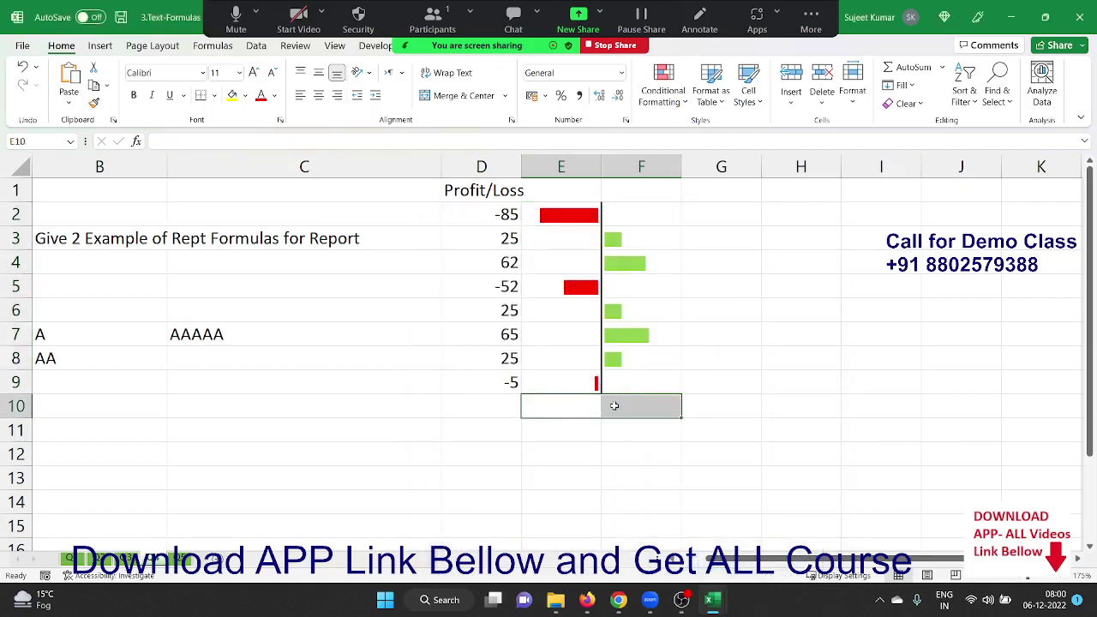
right_click(541, 406)
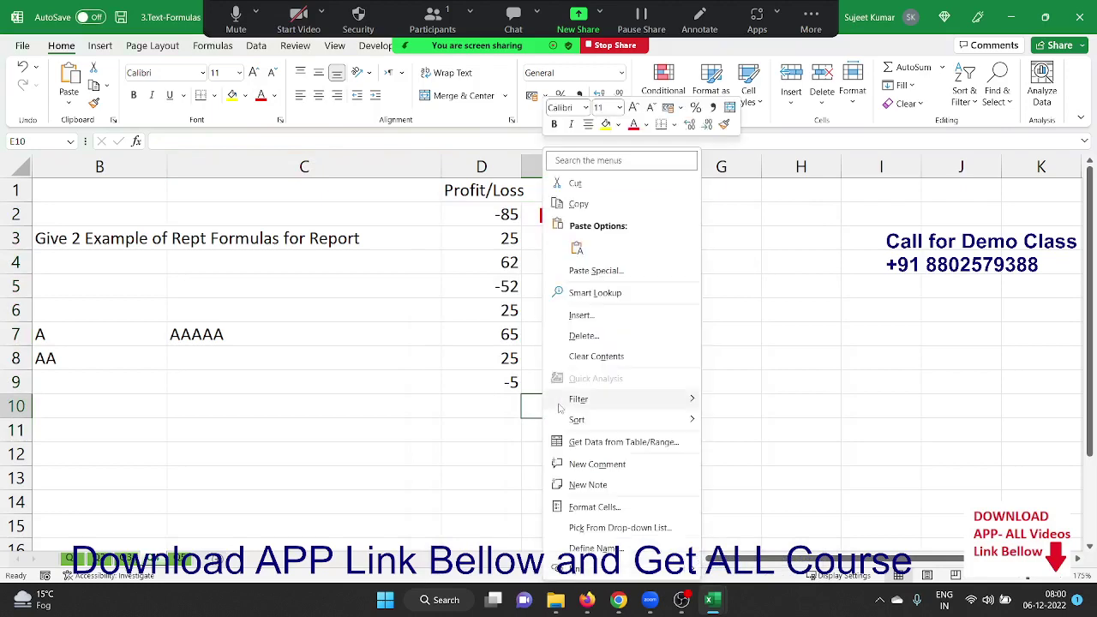
click(591, 508)
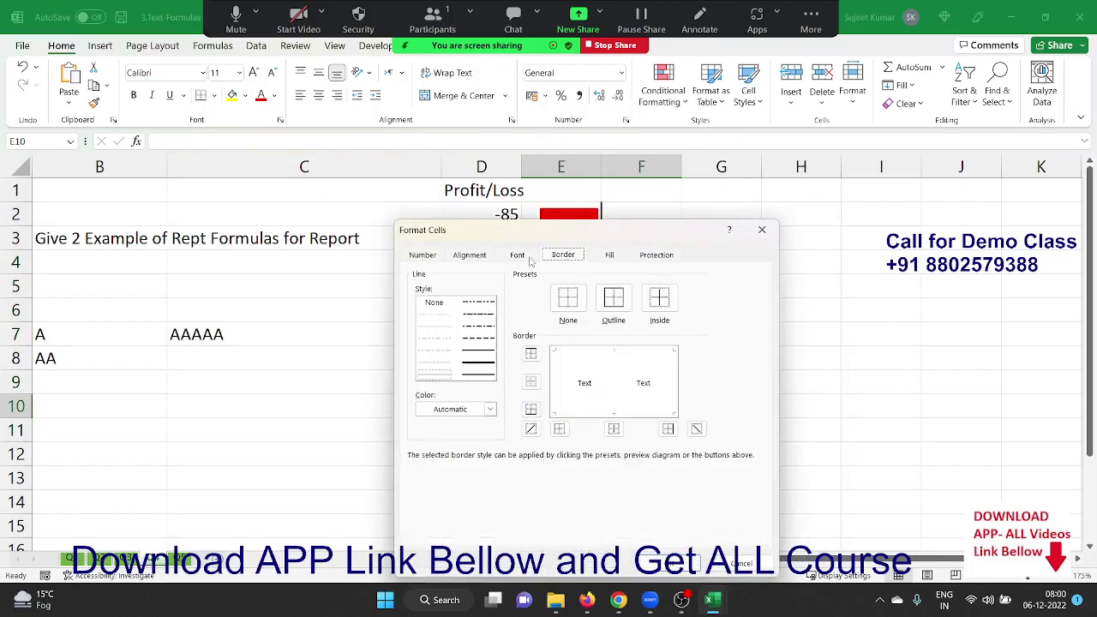
click(480, 361)
click(574, 352)
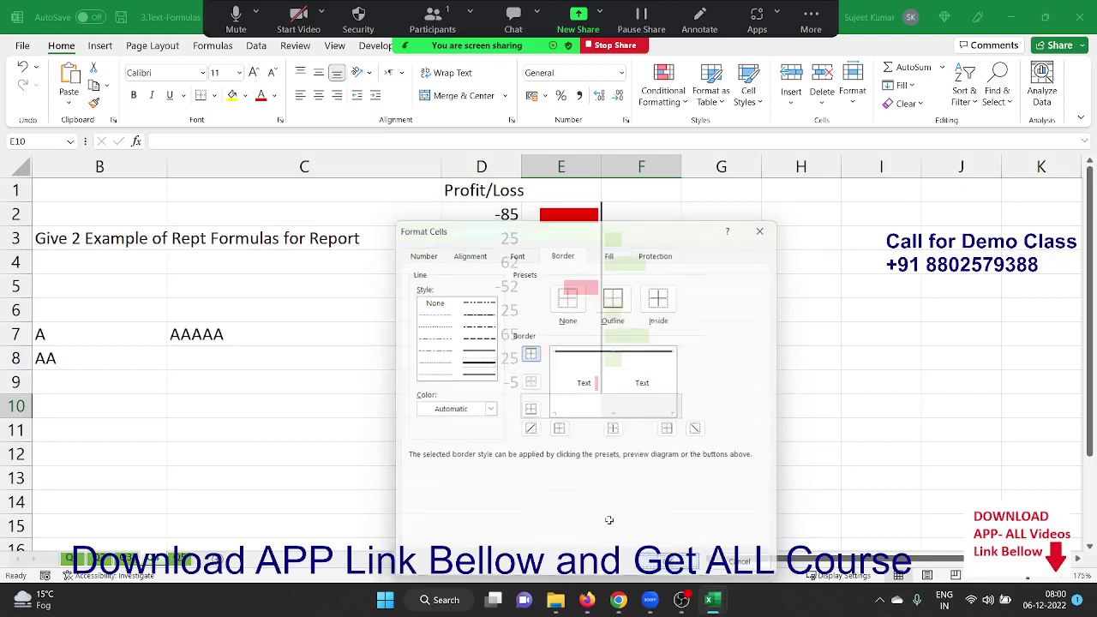
click(664, 564)
click(456, 451)
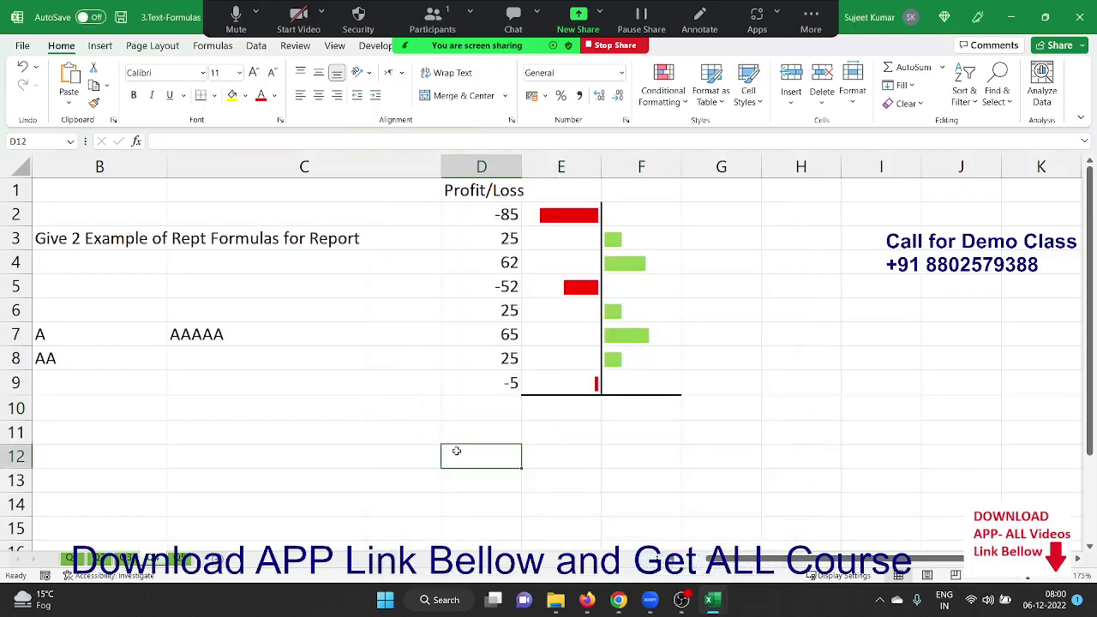
drag(579, 406, 617, 408)
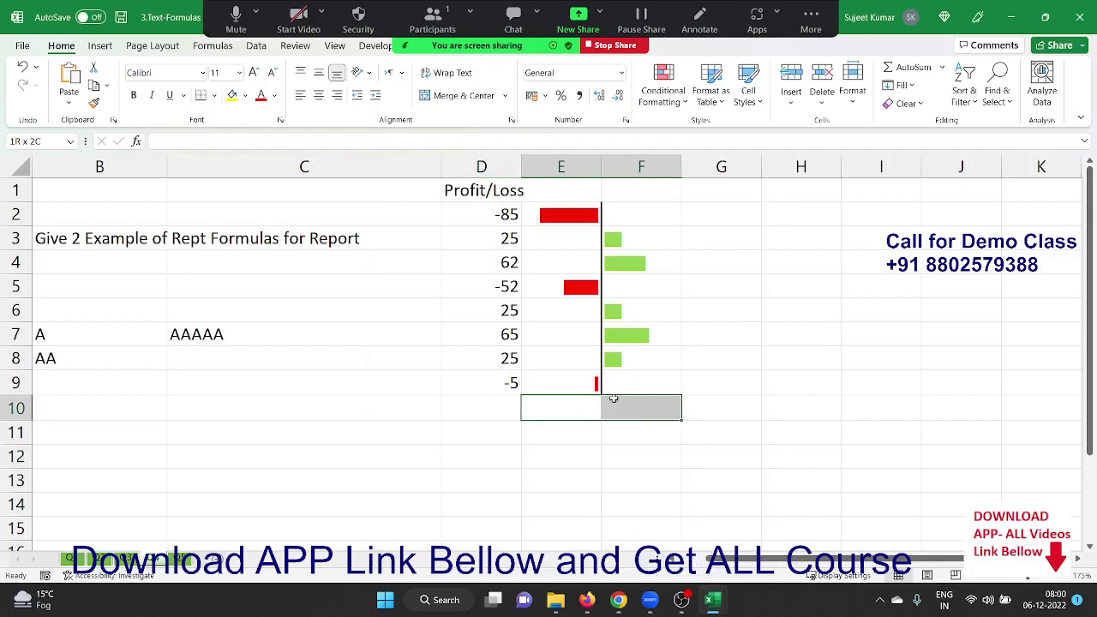
click(443, 96)
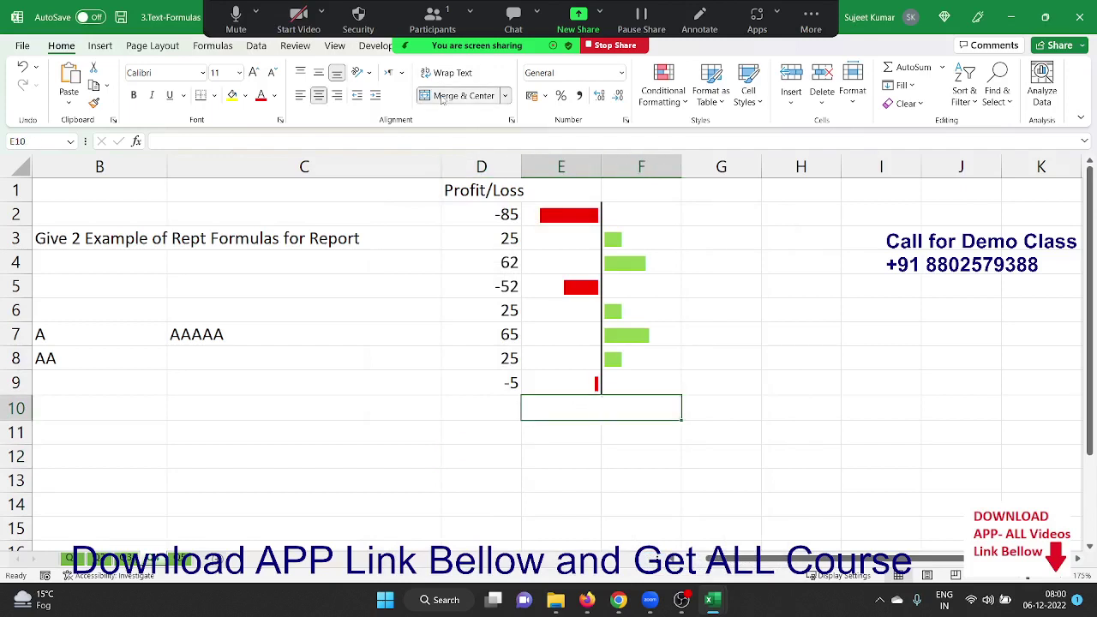
Step: Label merged E10 with (-) 0 (+) and turn off gridline view on Page Layout
text((-)  )
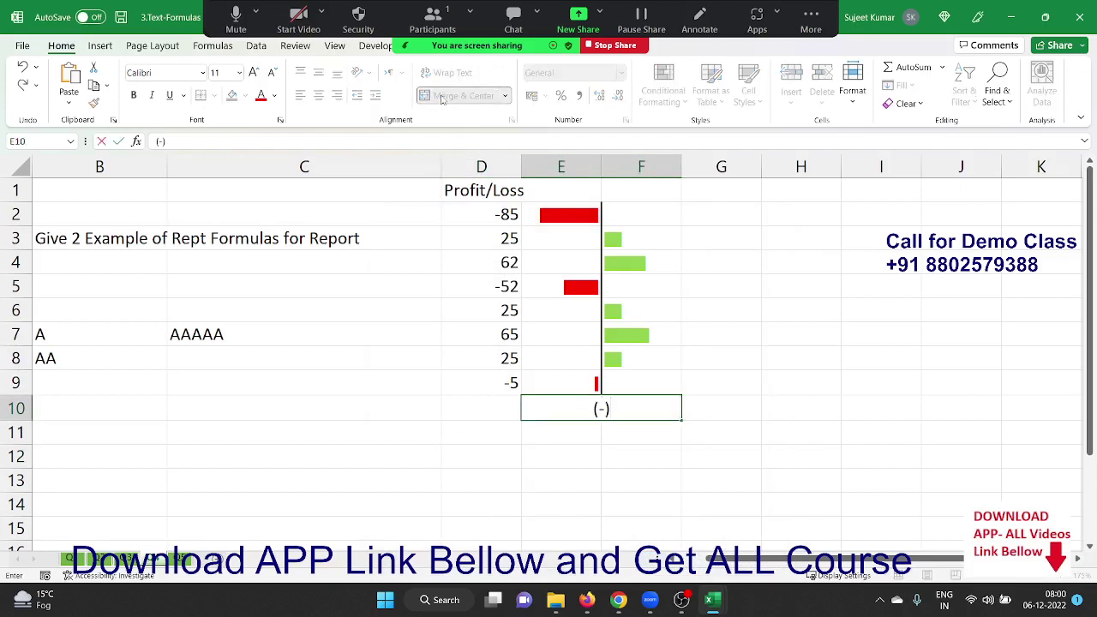
text(0)
text(  (+)
text())
key(Return)
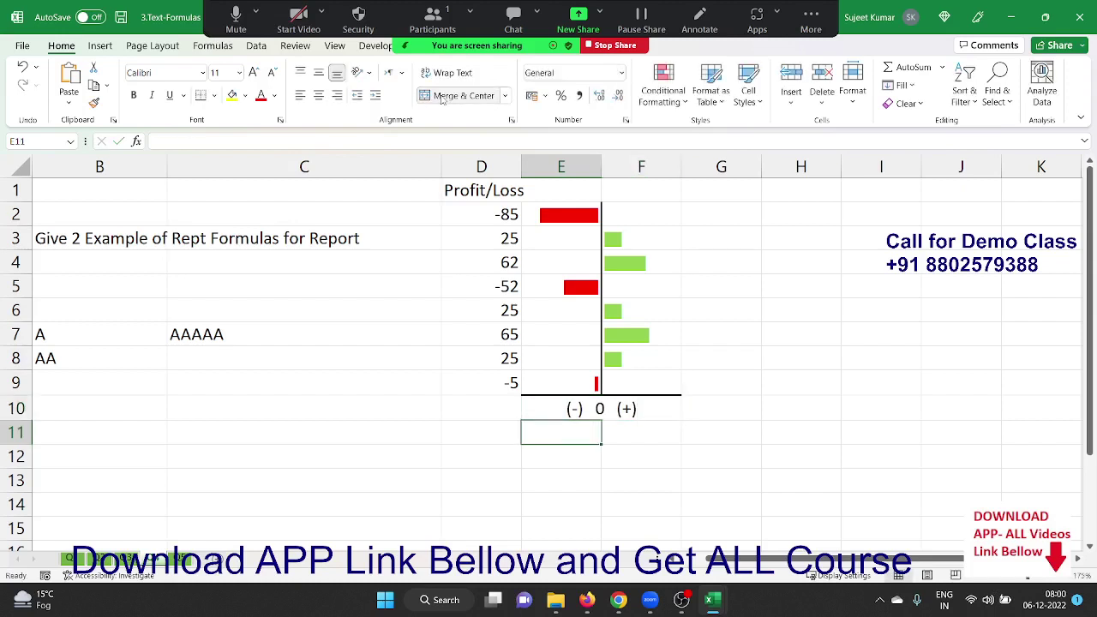
click(159, 48)
click(578, 90)
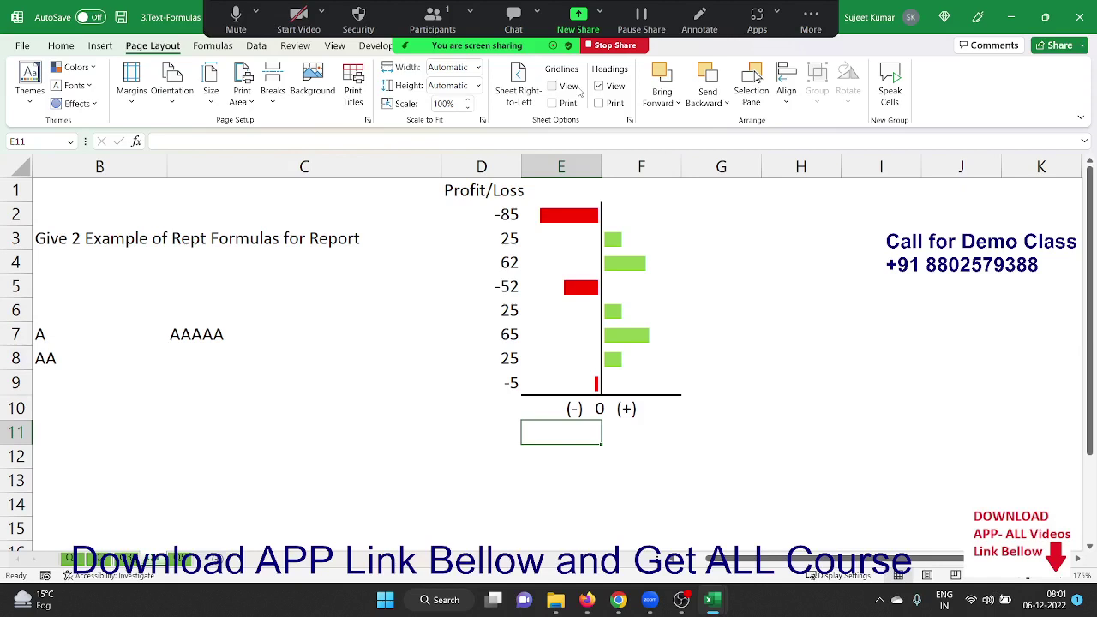
key(Right)
key(Right)
key(Right)
key(Right)
key(Right)
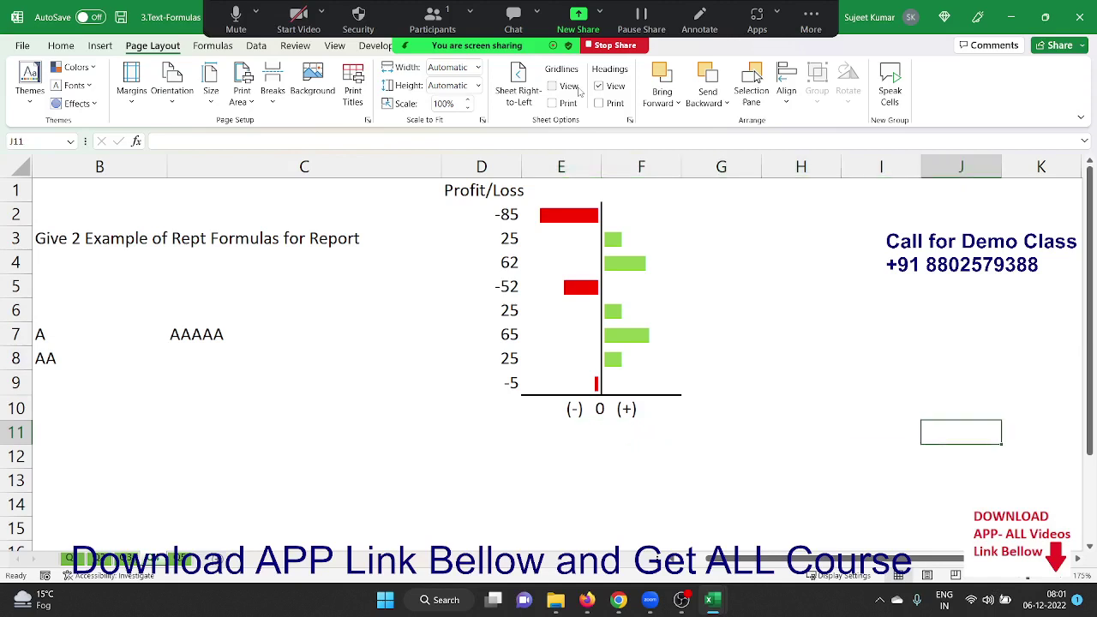
key(Right)
key(Right)
key(Right)
key(Right)
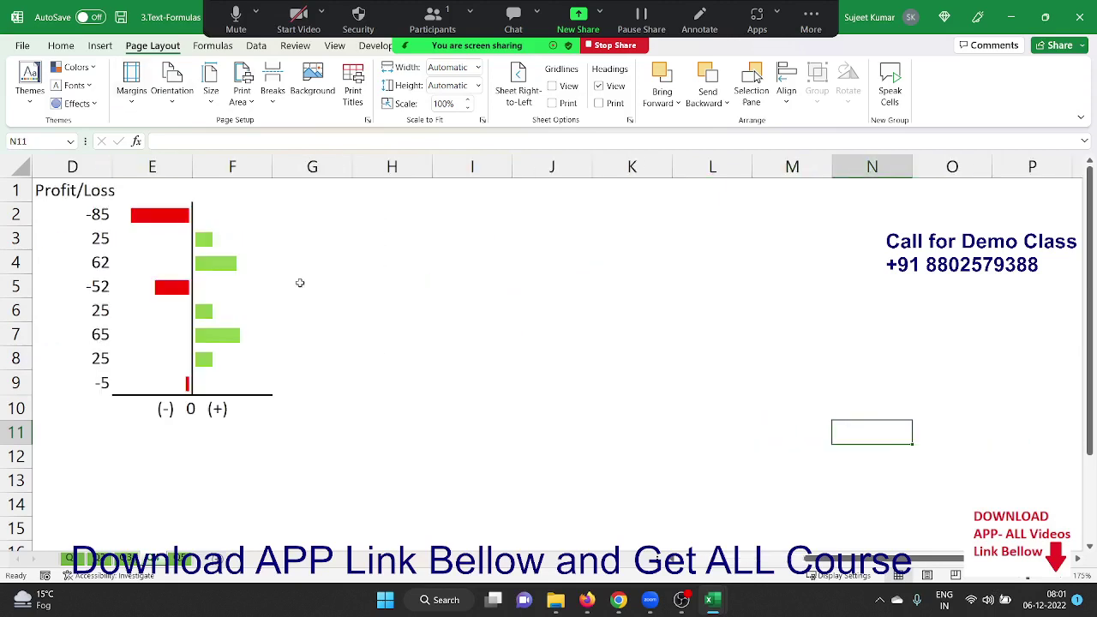
Step: Enter 7, 8, 9, 7 across H2:K2 and move to L2
click(347, 237)
click(374, 220)
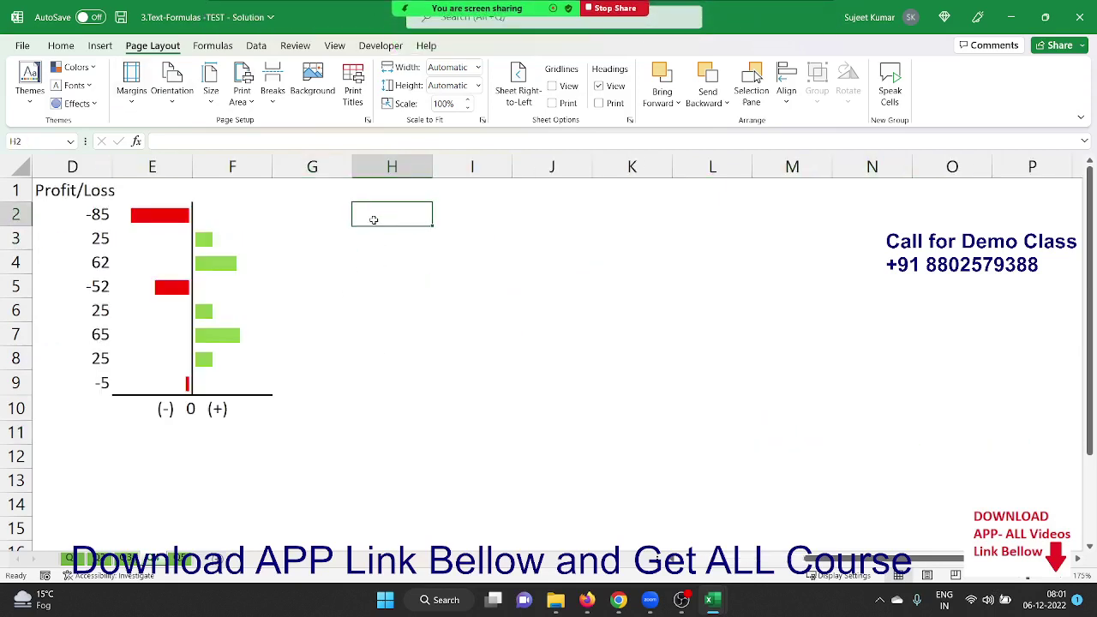
text(7)
key(Tab)
text(8	)
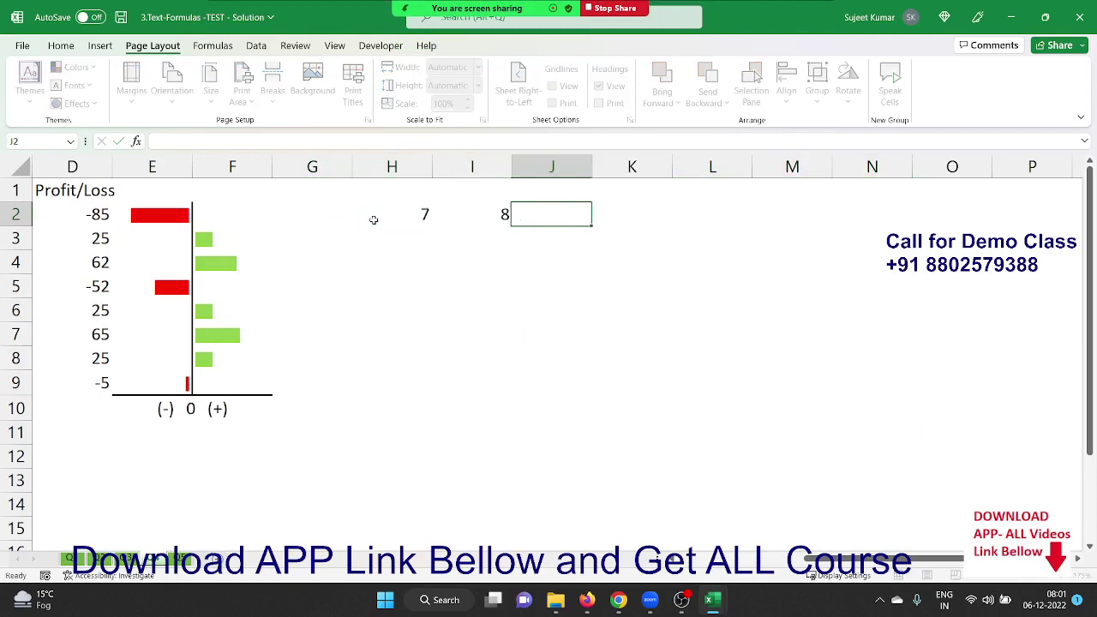
text(9	7)
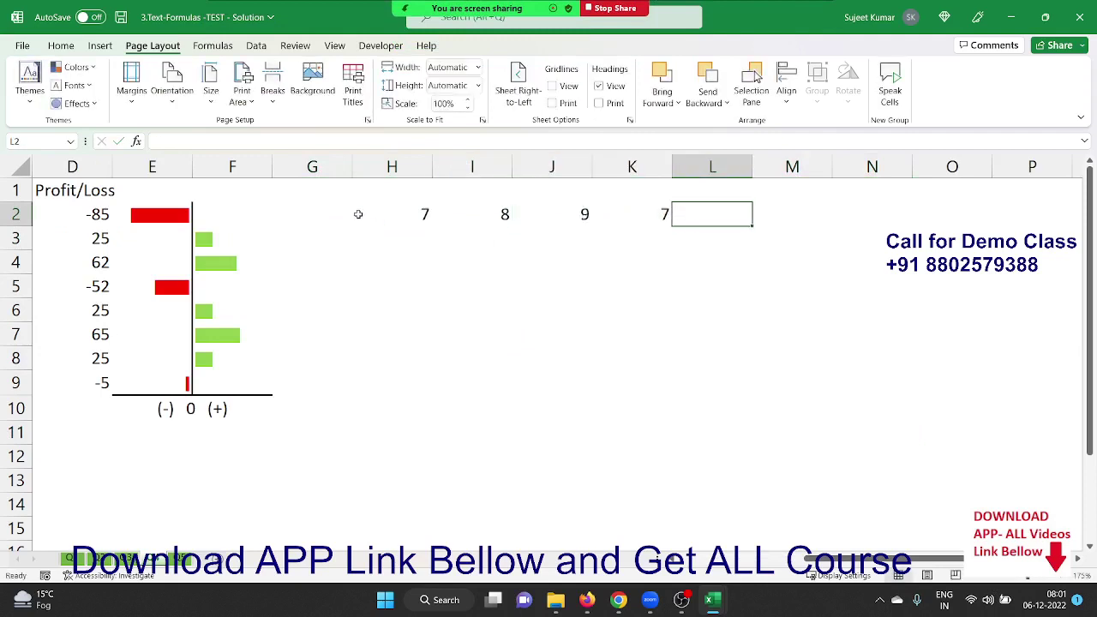
key(Left)
key(Right)
Step: Insert a column sparkline in L2 with data range H2:K2
click(94, 47)
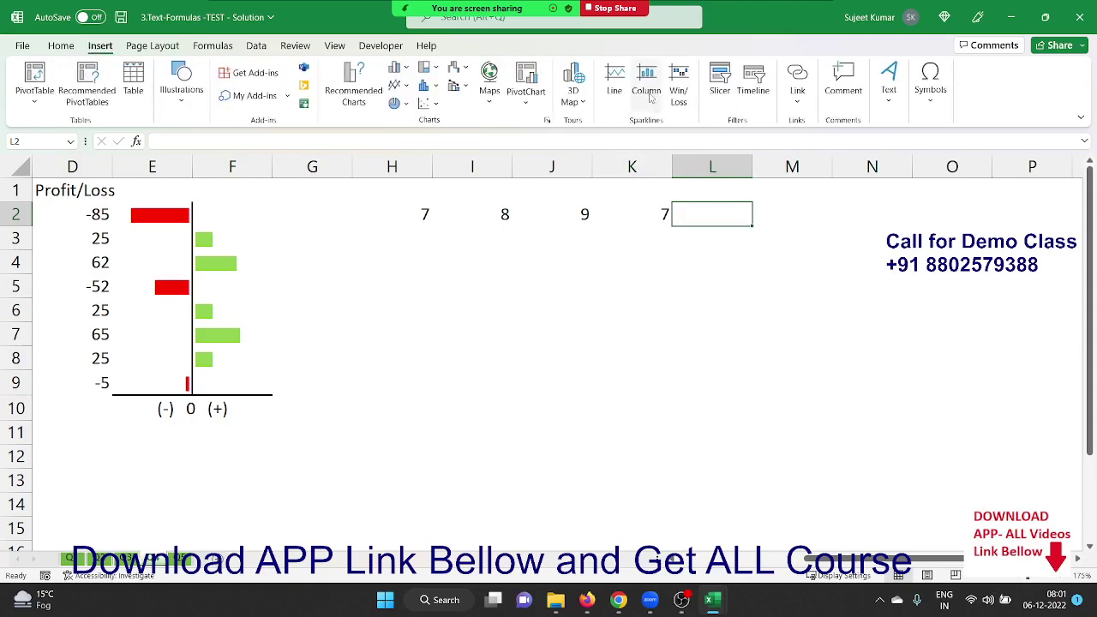
click(644, 94)
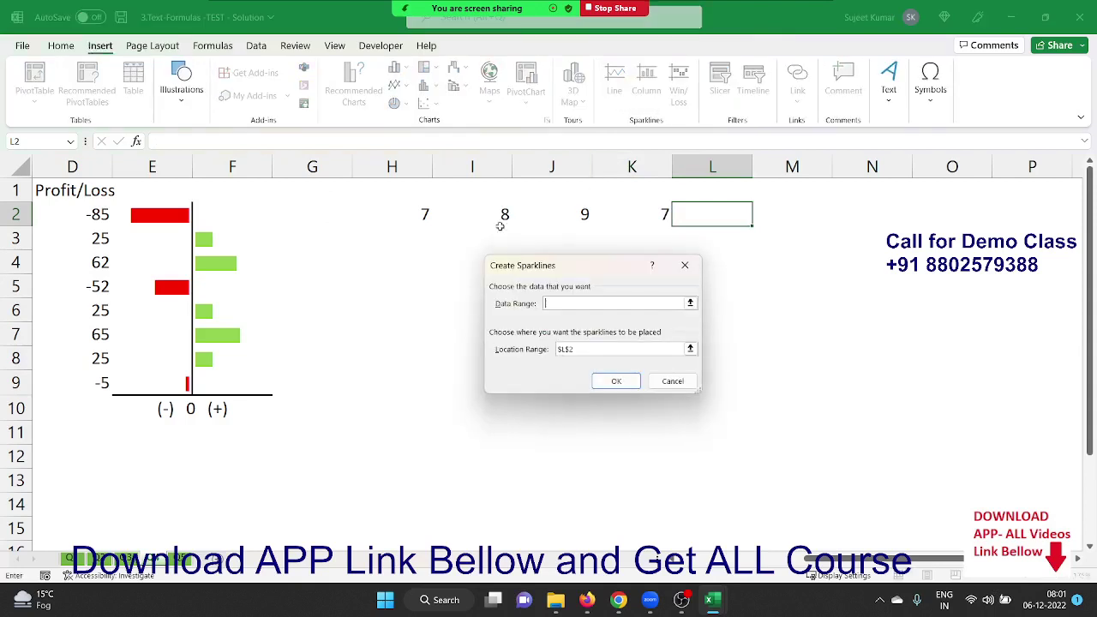
drag(428, 217, 605, 209)
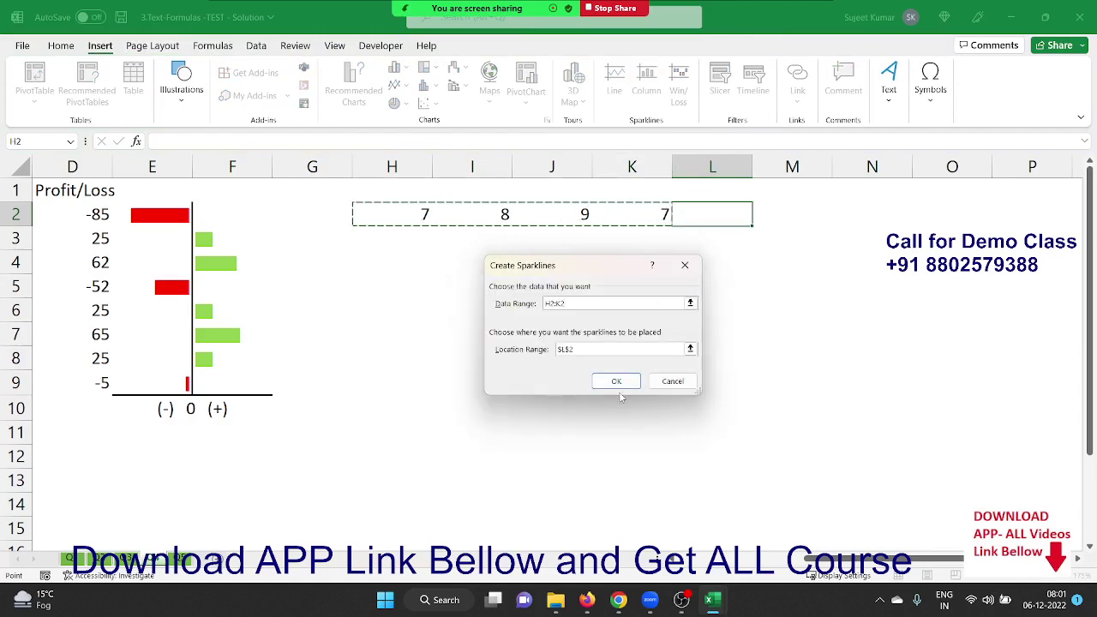
click(619, 382)
click(688, 360)
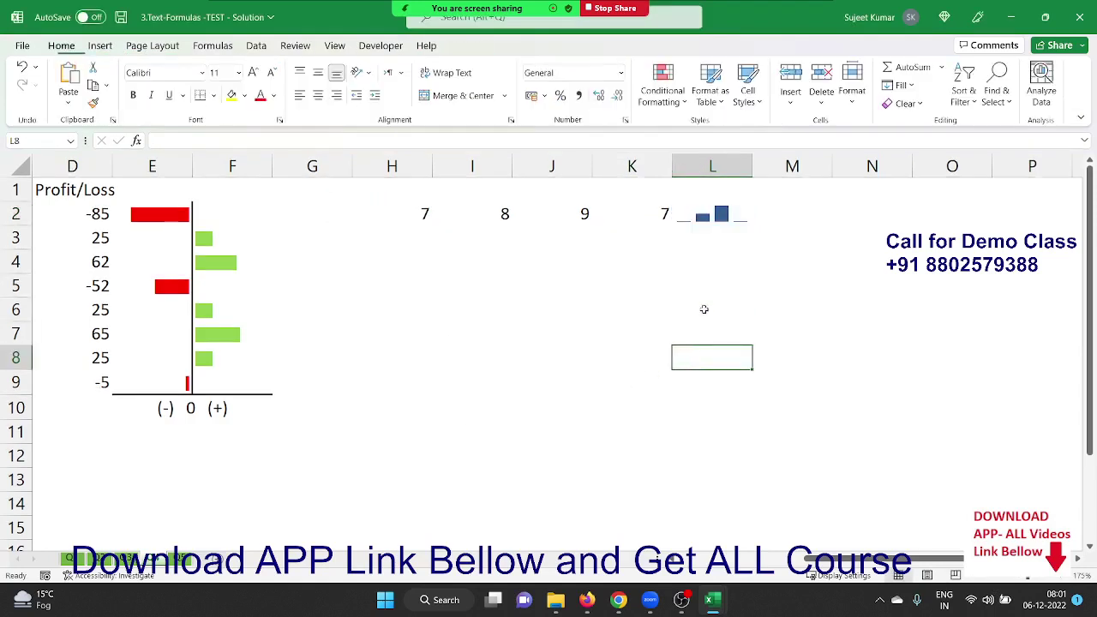
click(811, 213)
Step: Widen column M and start M2's formula with REPT("|",H2)&CHAR(10)&
drag(835, 171, 850, 170)
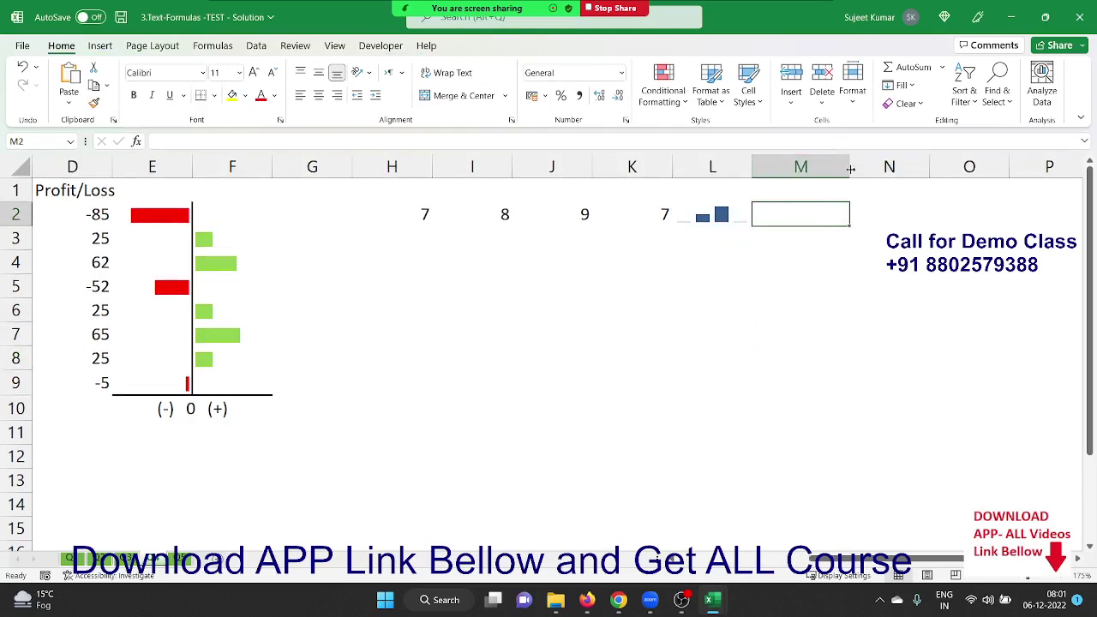
text(=)
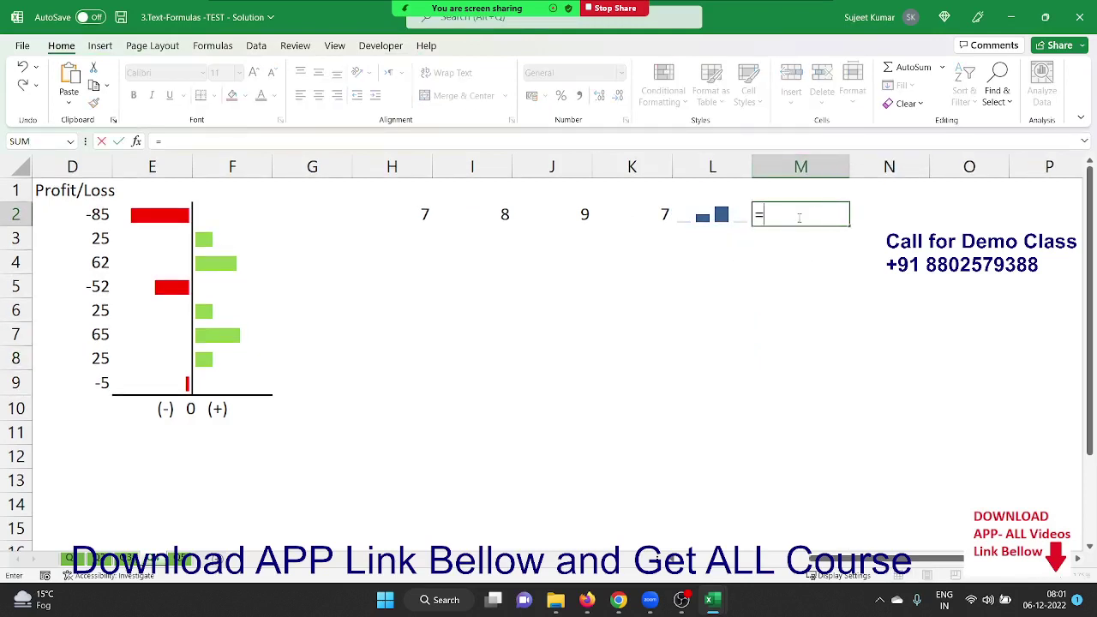
text(re)
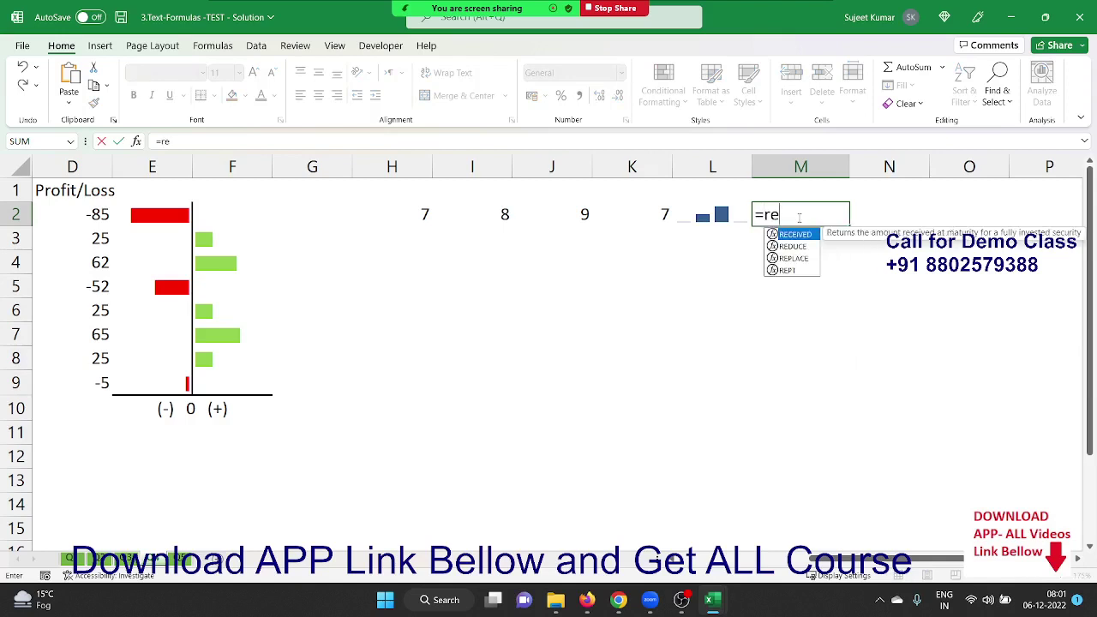
text(pt)
key(Tab)
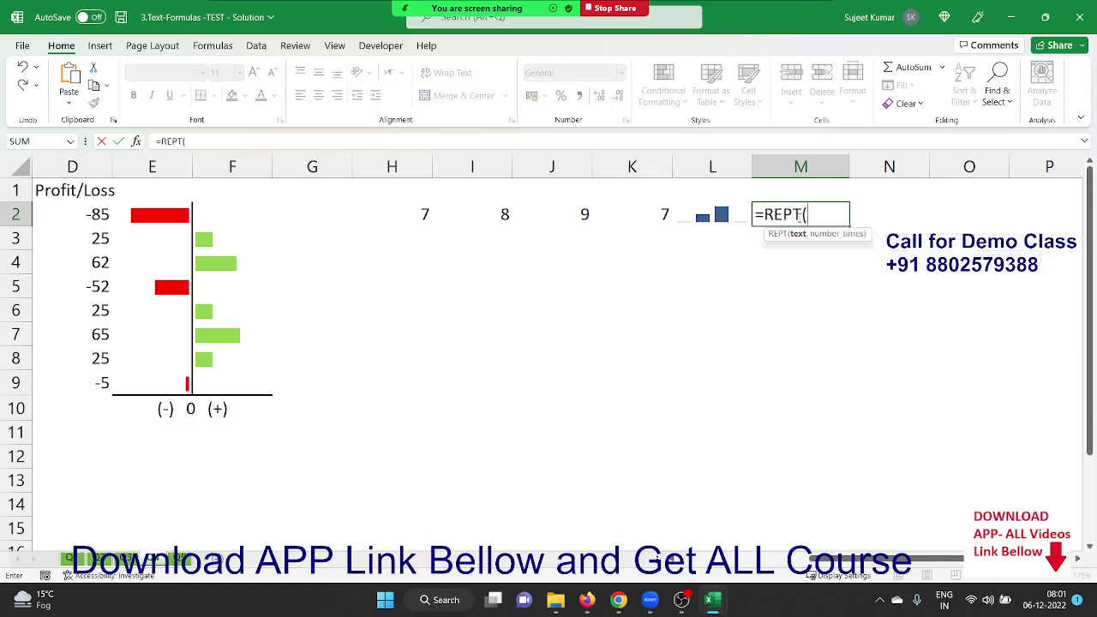
text(|")
text(,)
key(Left)
key(Left)
key(Left)
key(Left)
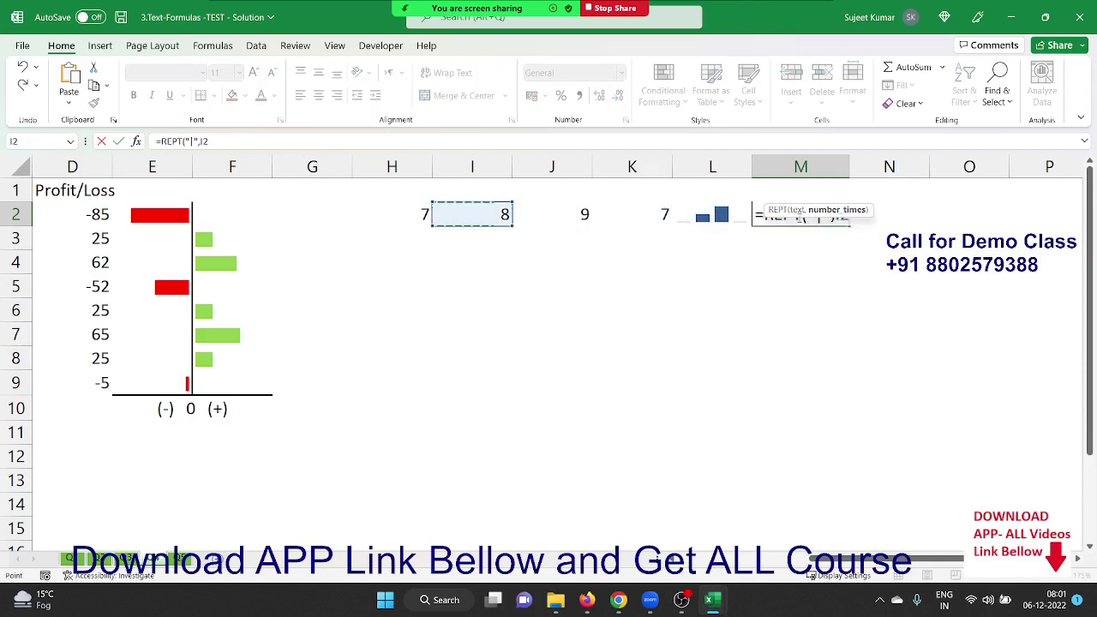
key(Left)
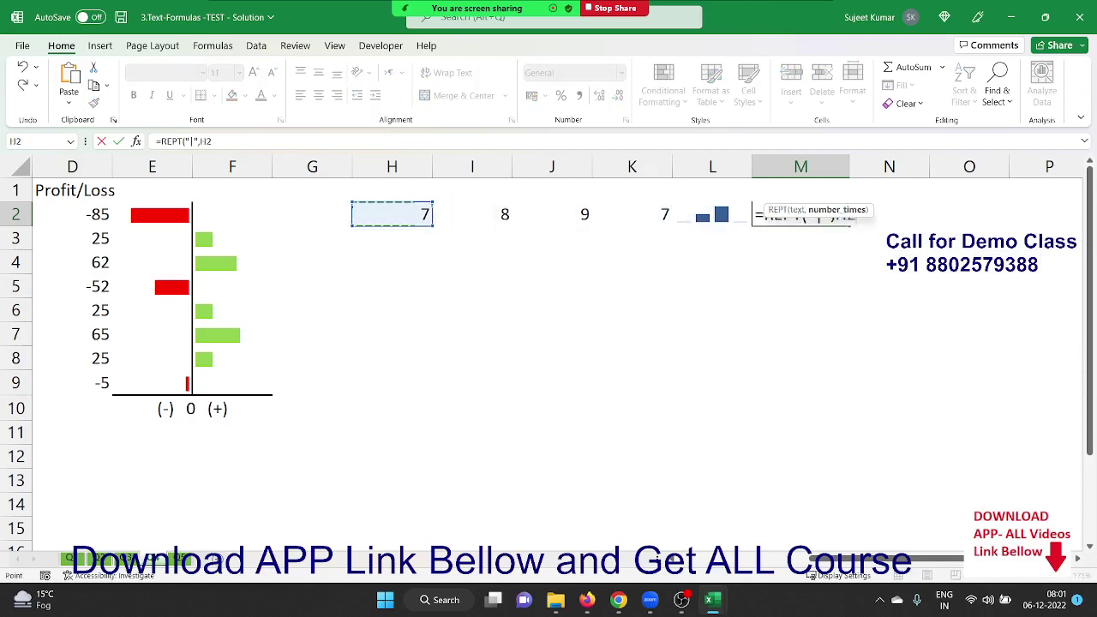
text())
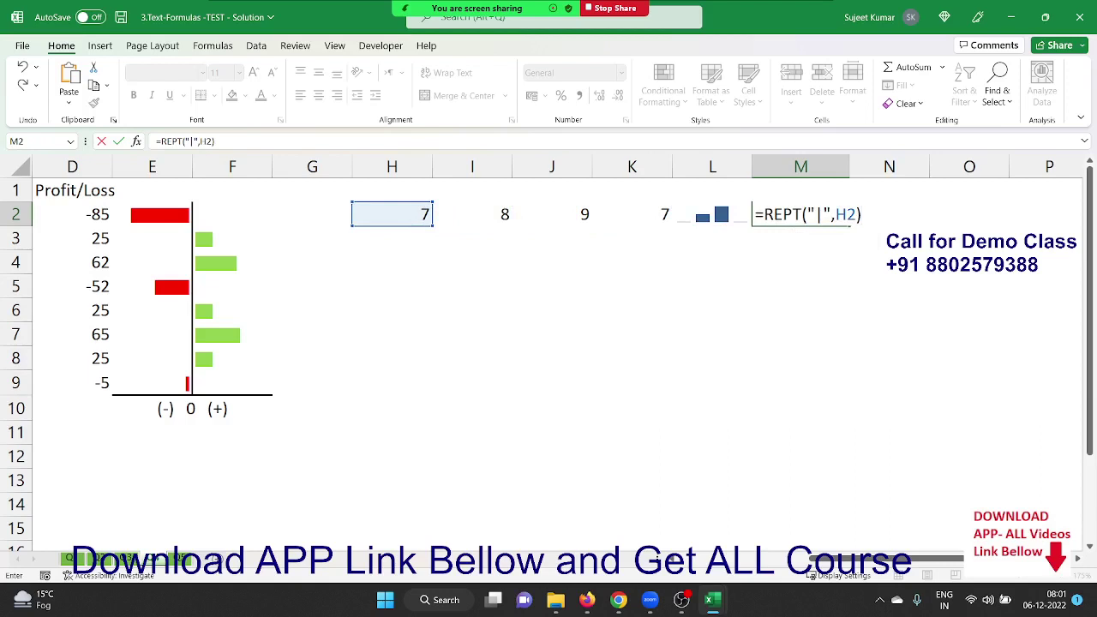
text(&)
text(ch)
key(Tab)
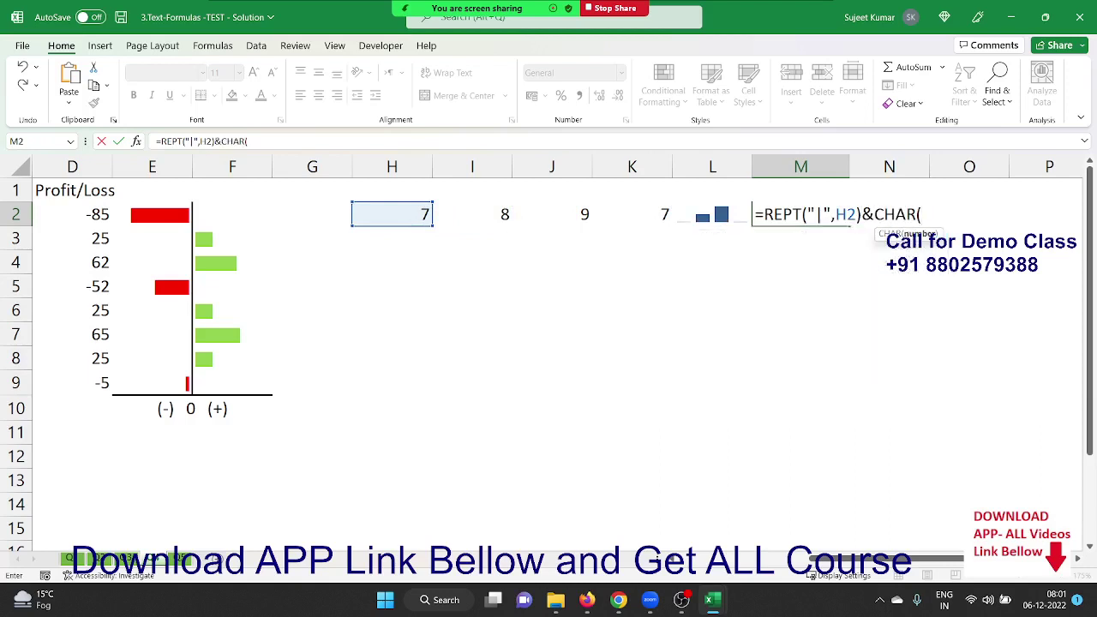
text(10)
text())
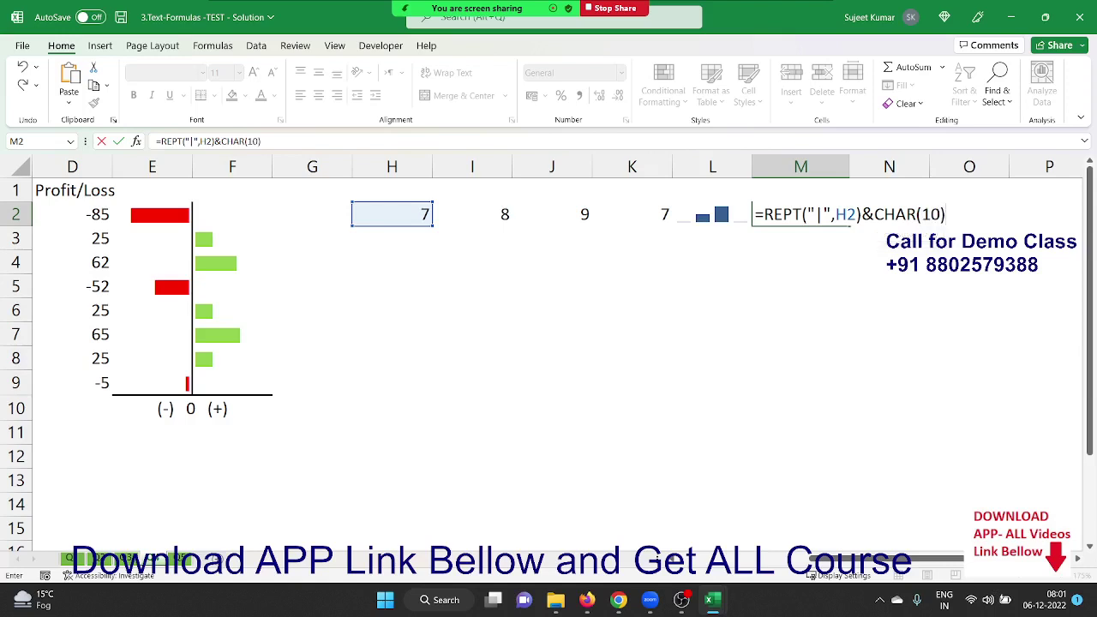
text(&)
Step: Copy that bar piece to add REPT("|",I2) and REPT("|",J2), each followed by CHAR(10)
drag(944, 214, 764, 219)
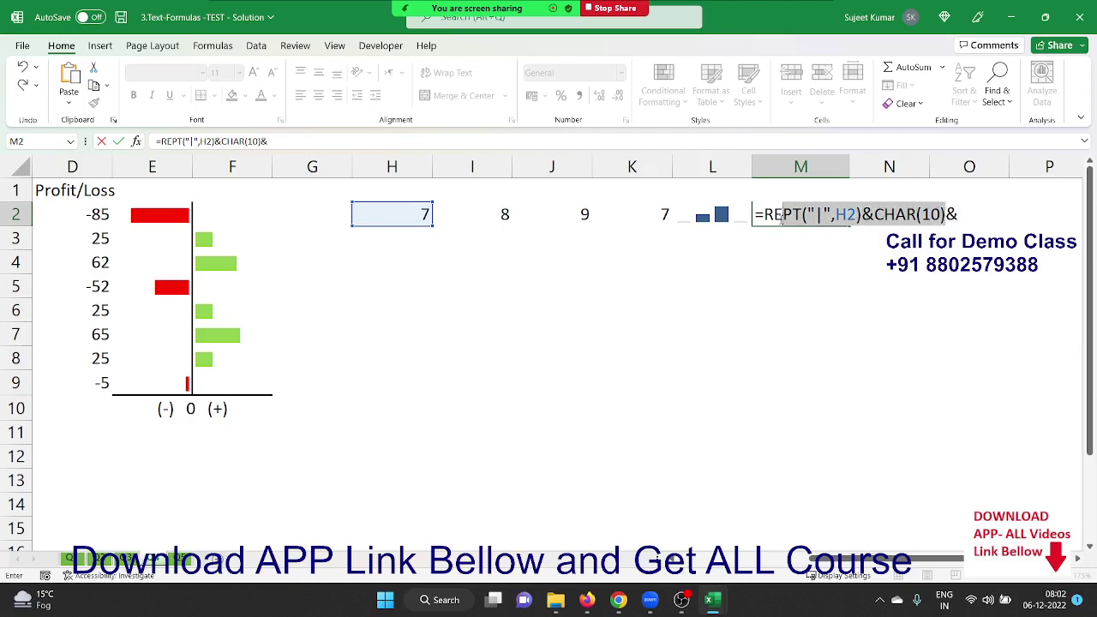
key(ctrl+c)
click(962, 214)
key(ctrl+v)
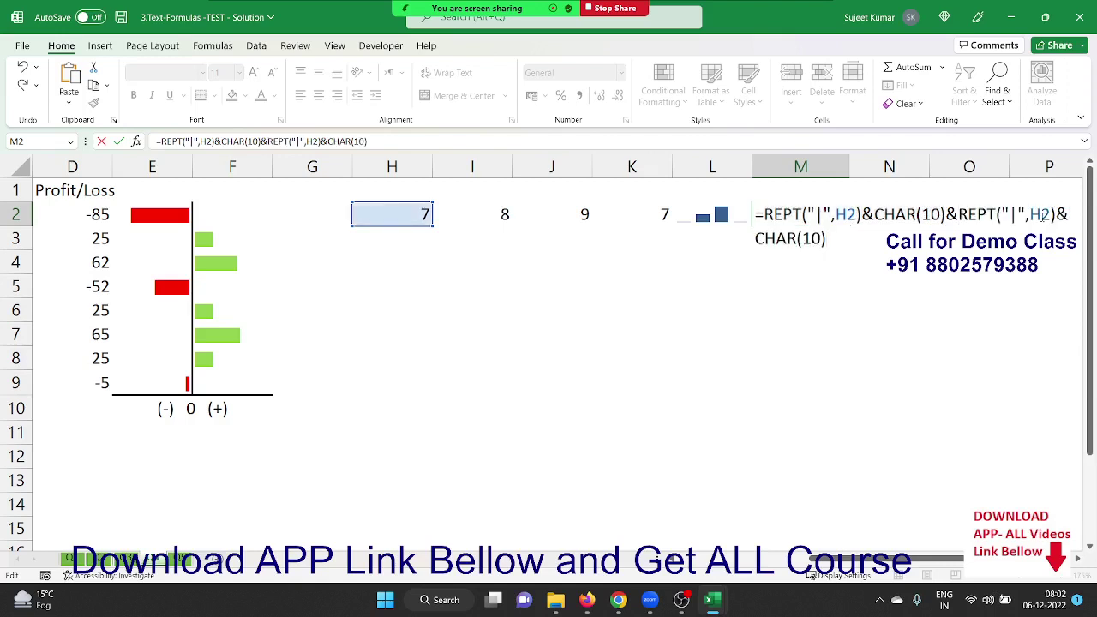
text(i2))
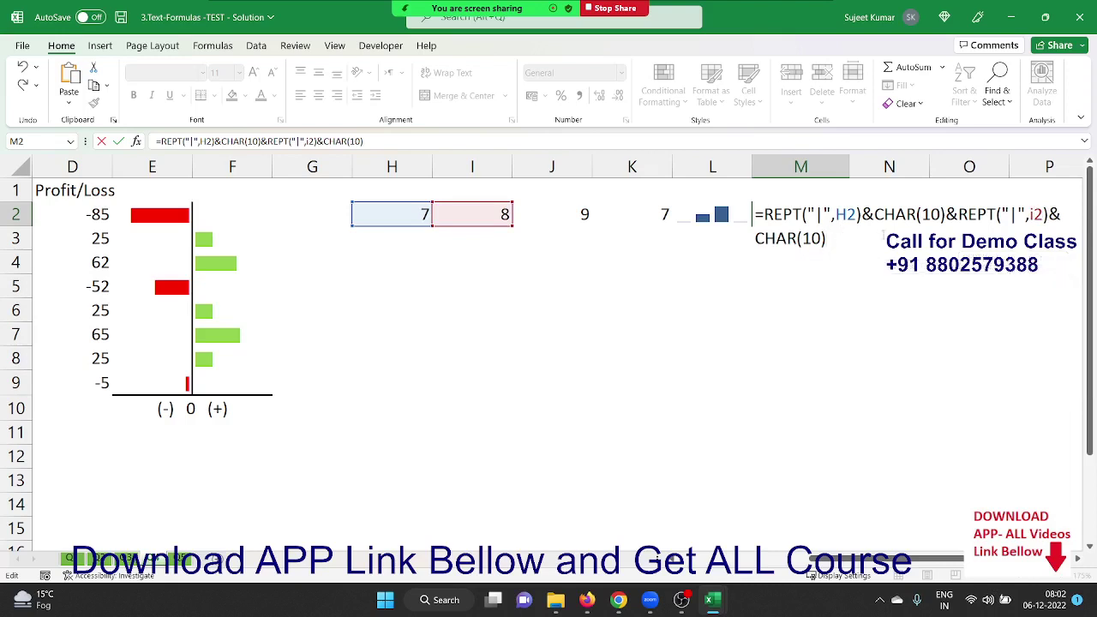
text(&)
key(ctrl+v)
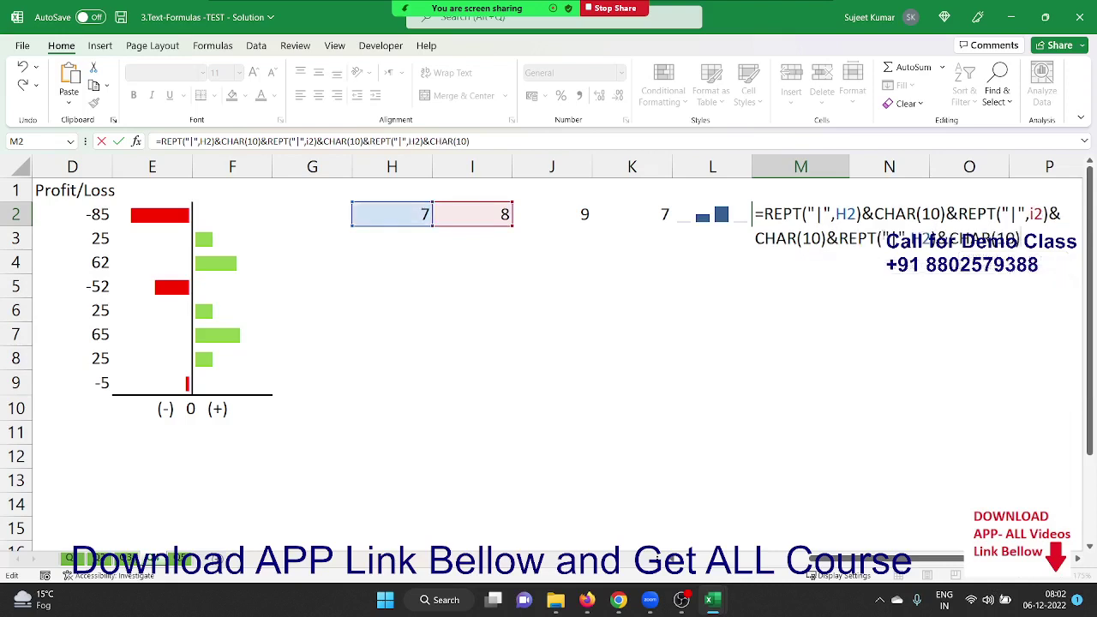
click(921, 237)
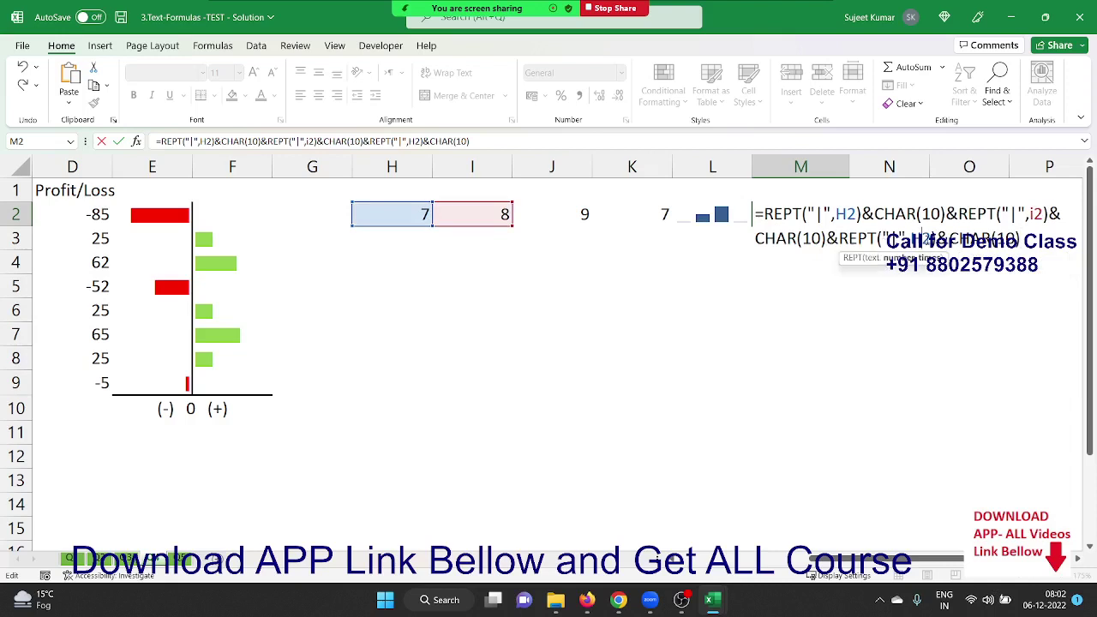
key(BackSpace)
key(BackSpace)
text(J2)
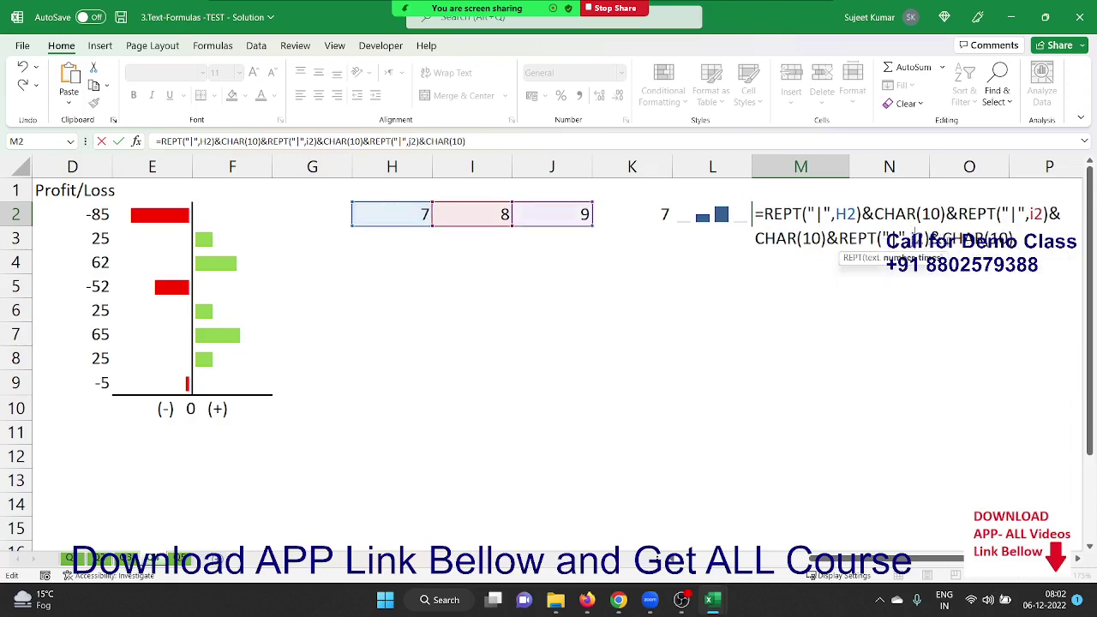
Step: Append a final REPT("|",K2) piece without a trailing line break and commit the formula
click(1066, 253)
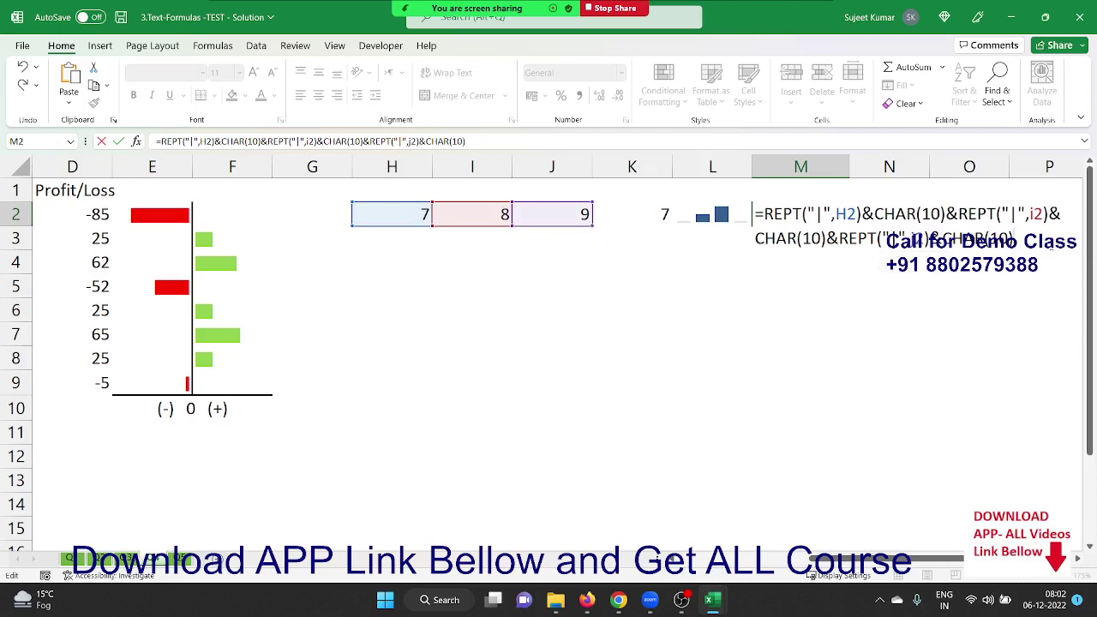
text(&)
key(ctrl+v)
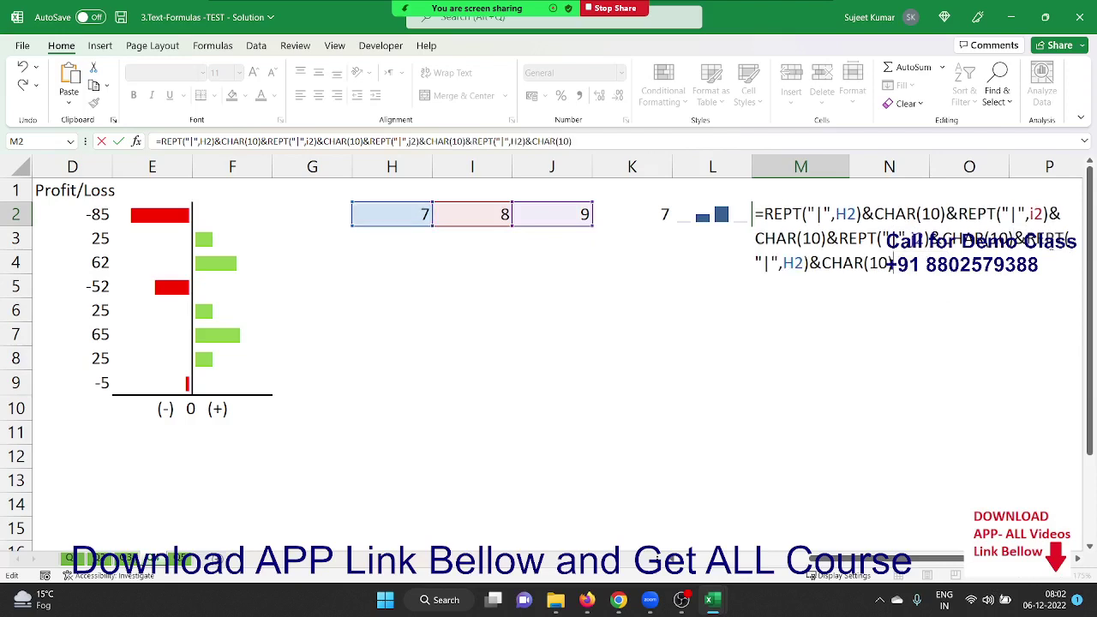
key(BackSpace)
key(BackSpace)
key(BackSpace)
key(BackSpace)
key(BackSpace)
key(BackSpace)
key(BackSpace)
key(BackSpace)
key(BackSpace)
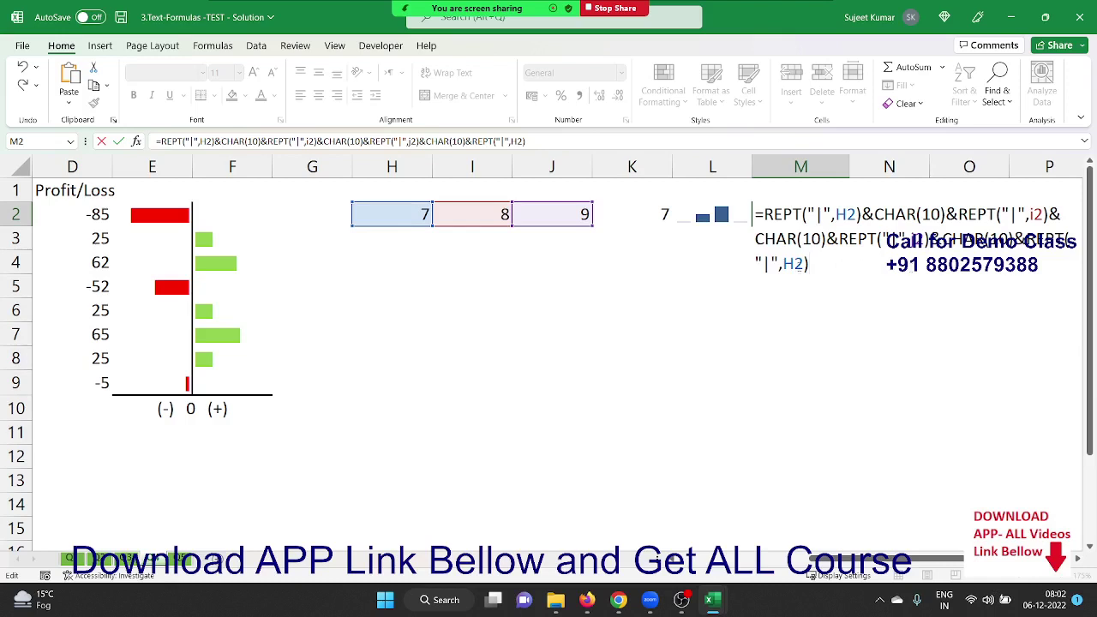
key(Left)
key(Left)
key(BackSpace)
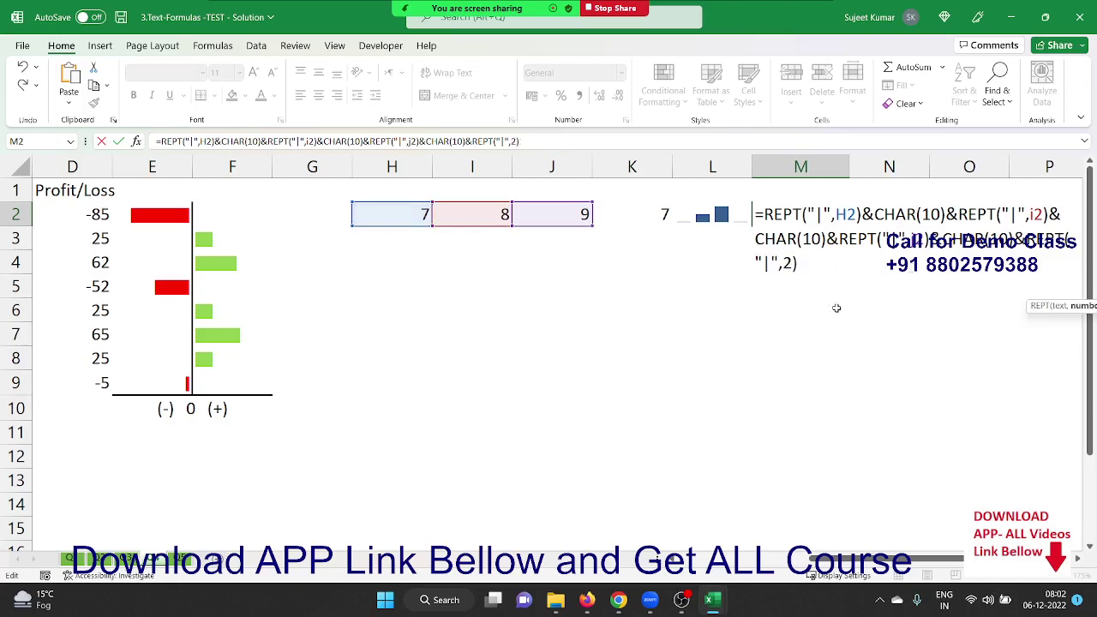
text(k)
key(ctrl+Return)
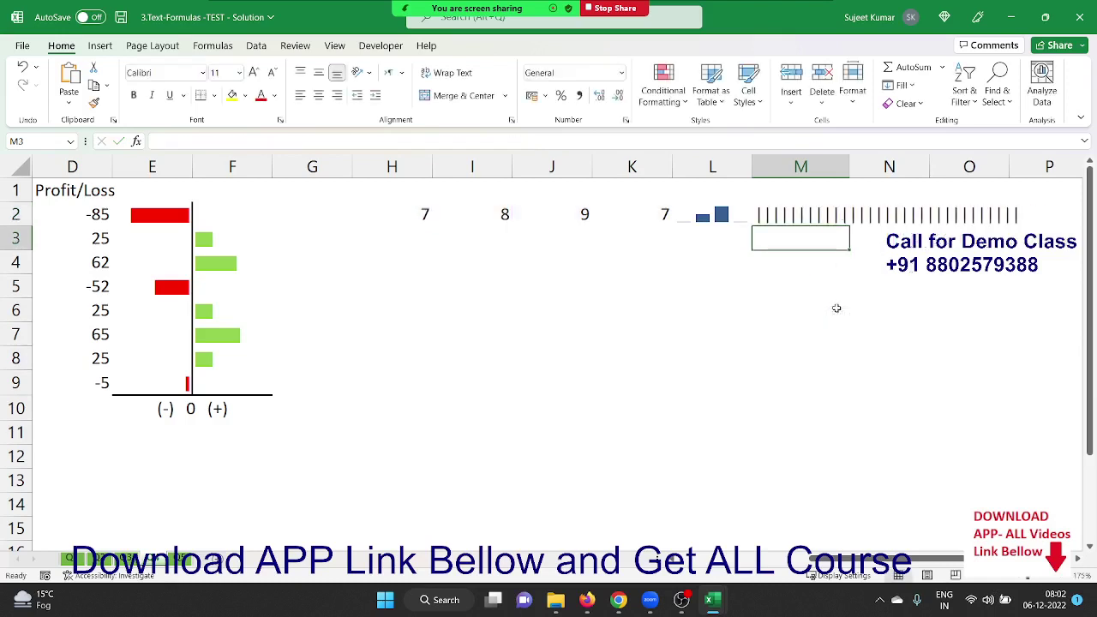
Step: Set M2's font to Britannic Bold
click(138, 74)
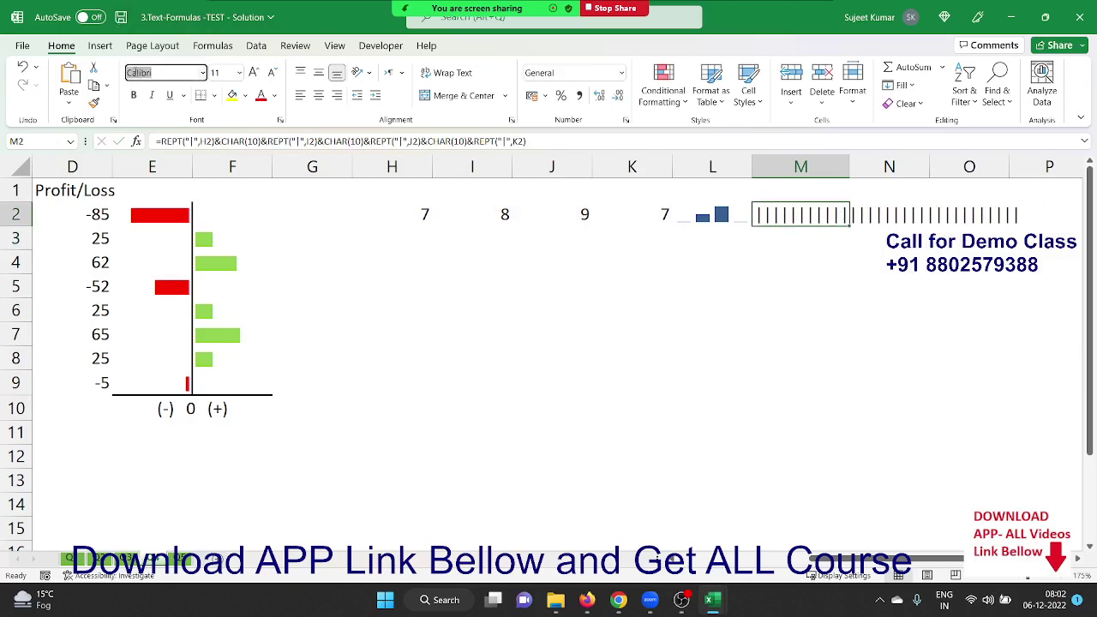
text(Ri)
text(Bold)
key(Return)
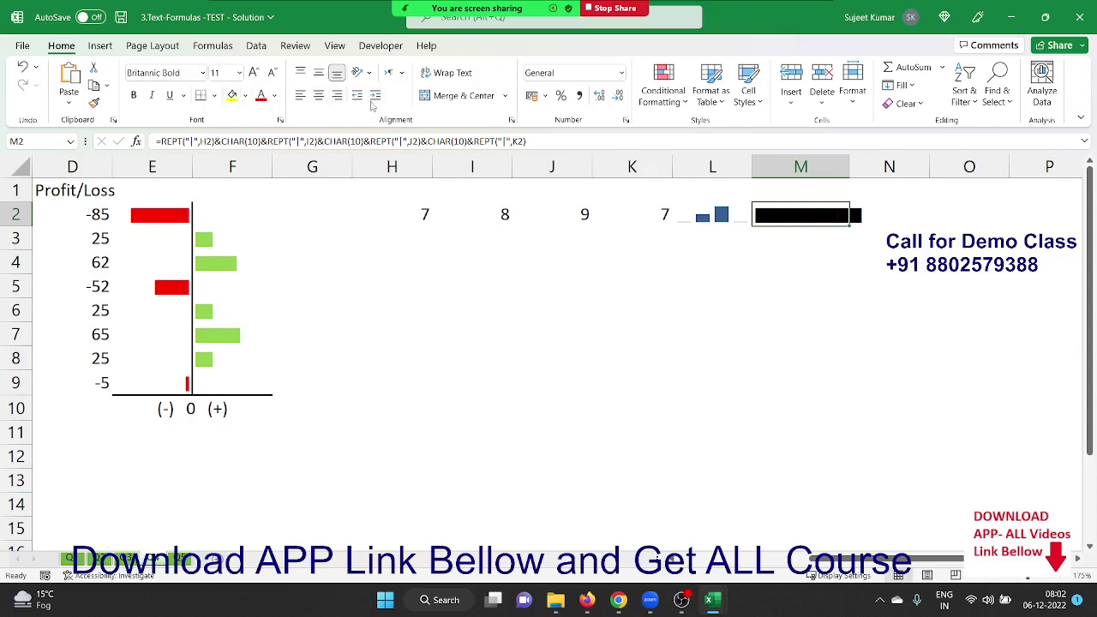
Step: Wrap M2's text, rotate it upward, and resize row 2 to fit the columns
click(427, 77)
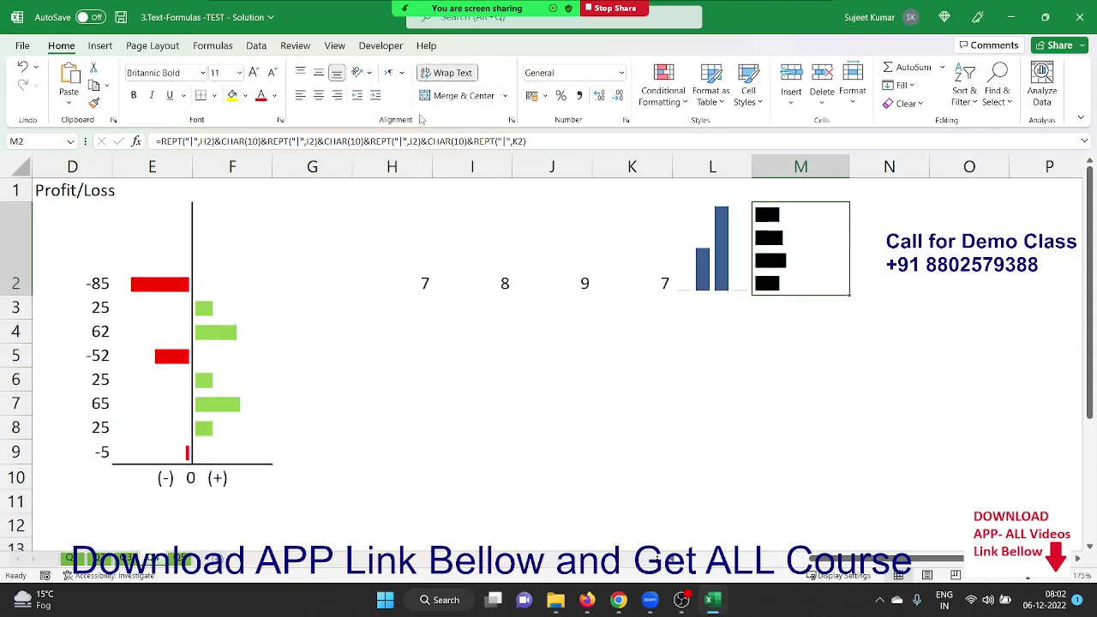
click(370, 73)
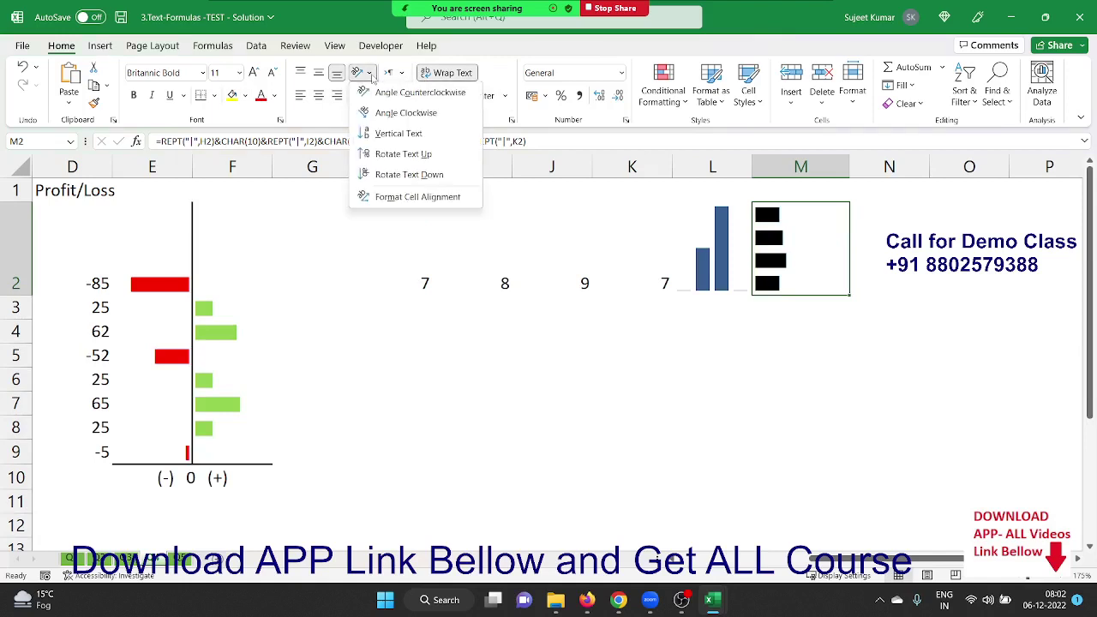
click(394, 154)
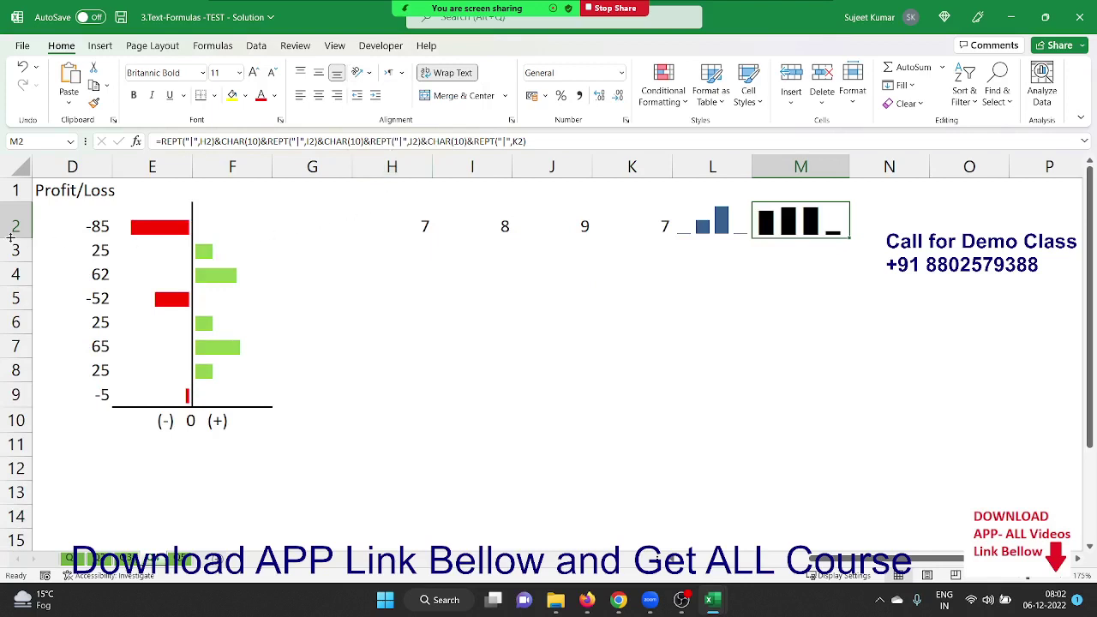
drag(10, 239, 14, 242)
Step: Color the column bars in M2 red with Font Color
click(716, 232)
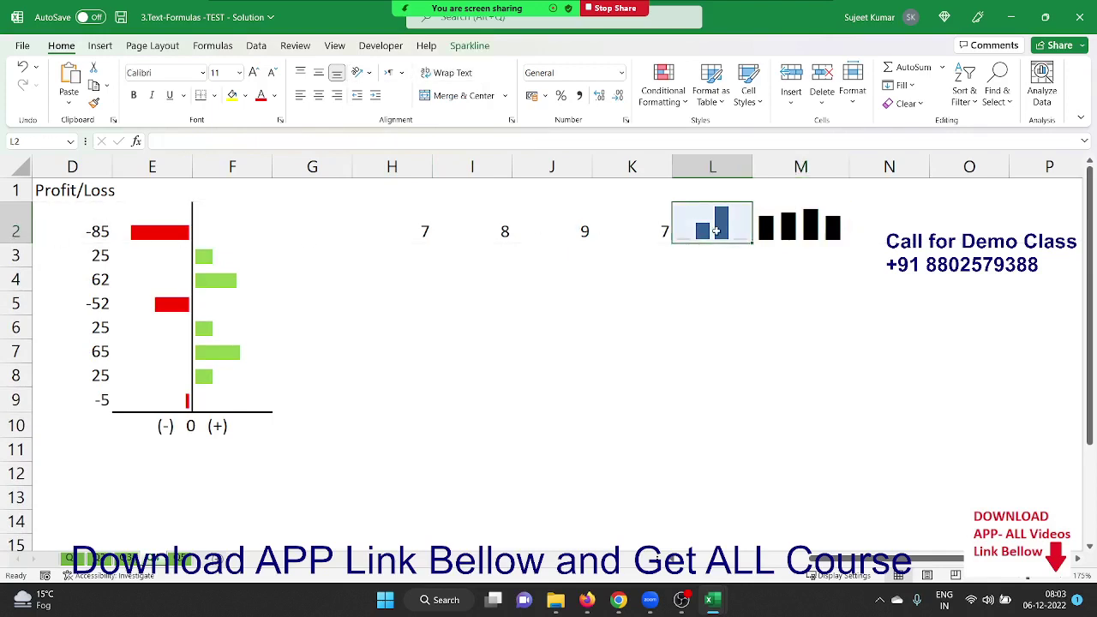
click(748, 304)
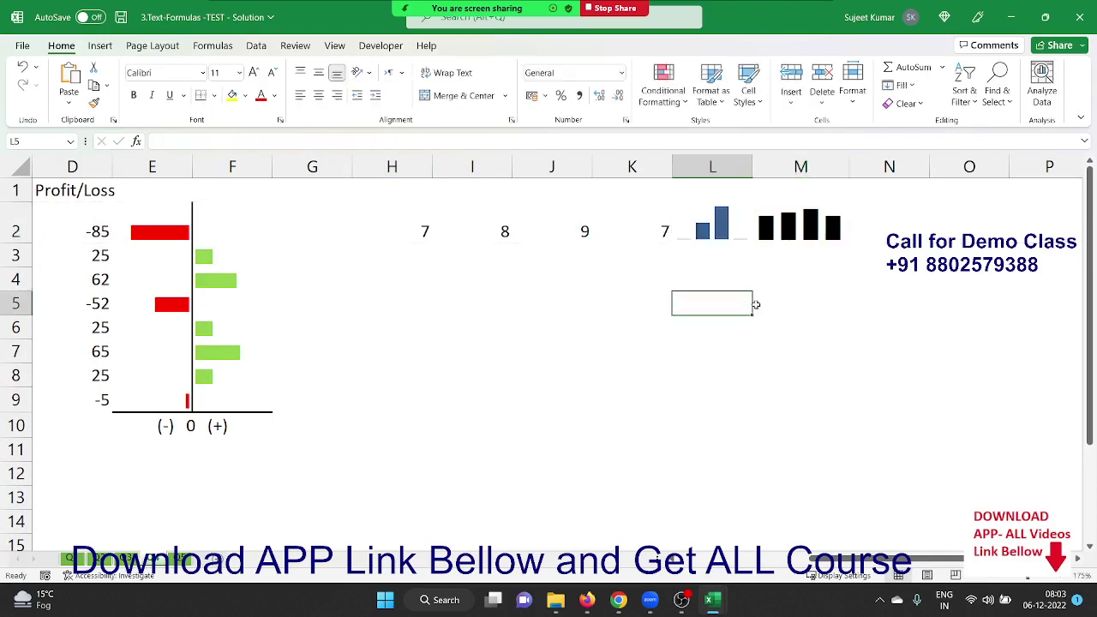
click(801, 231)
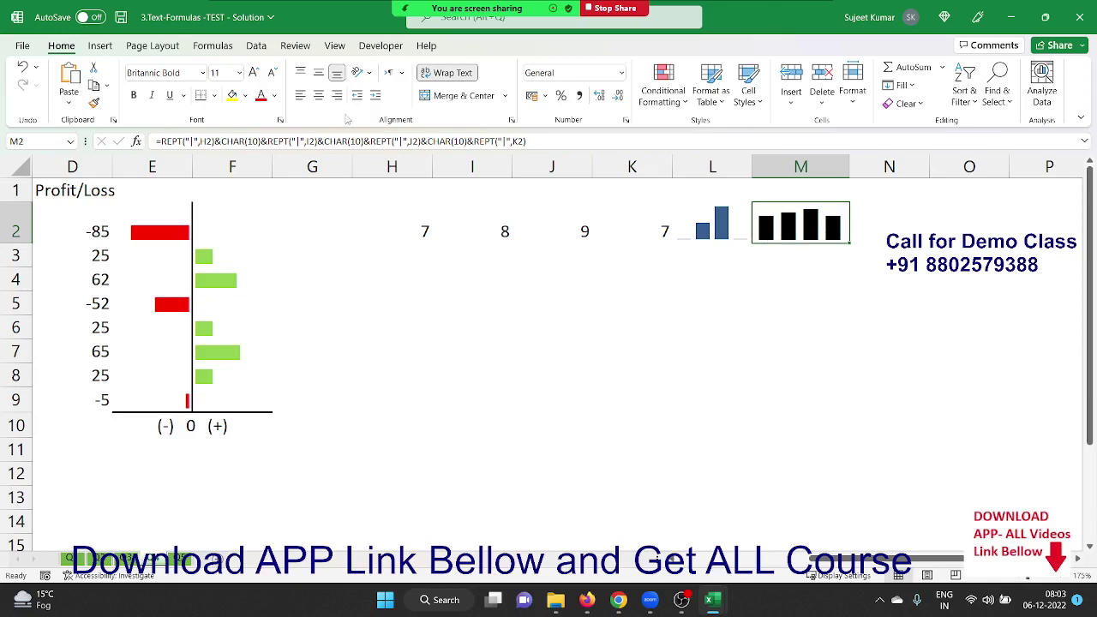
click(261, 95)
click(433, 324)
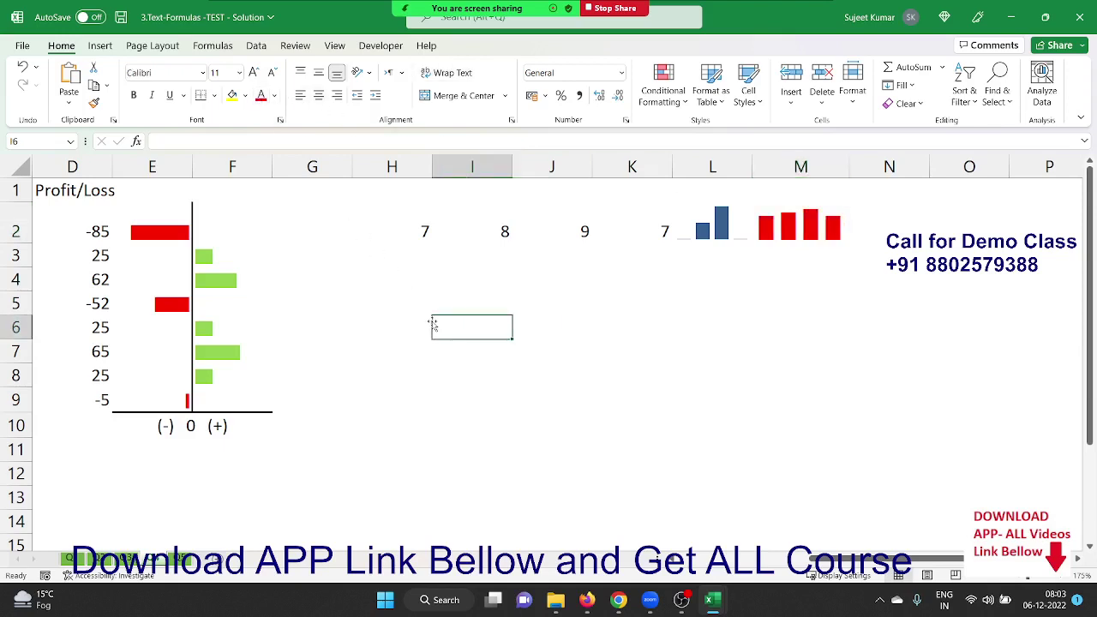
Step: On the conversion sheet, enter =VALUE(A4) in B4 and fill it down to B8
click(181, 559)
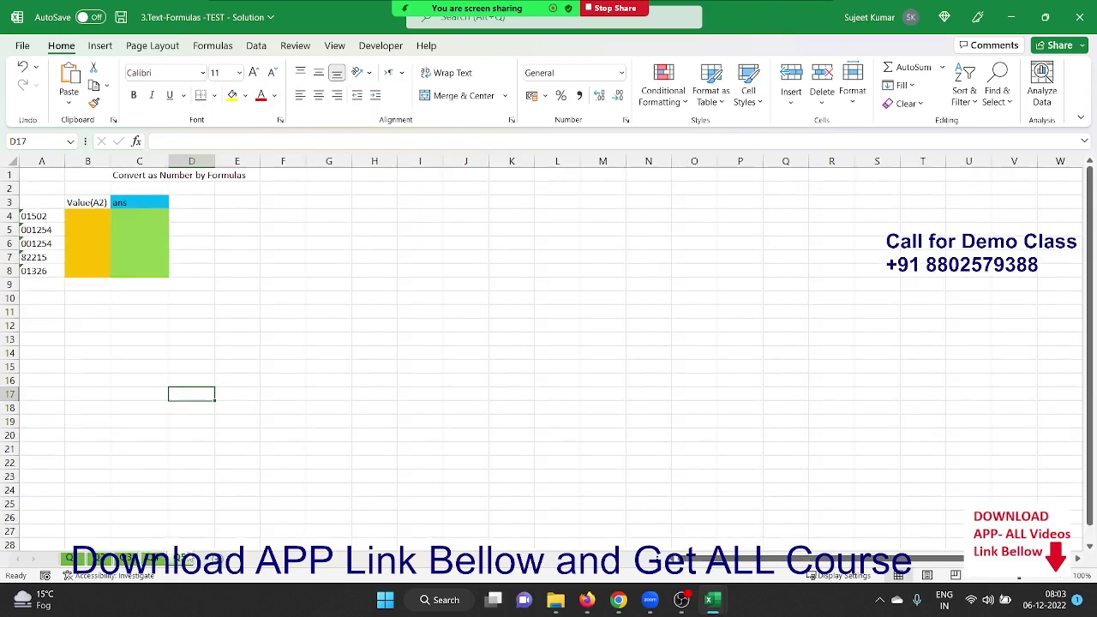
double_click(92, 214)
text(=)
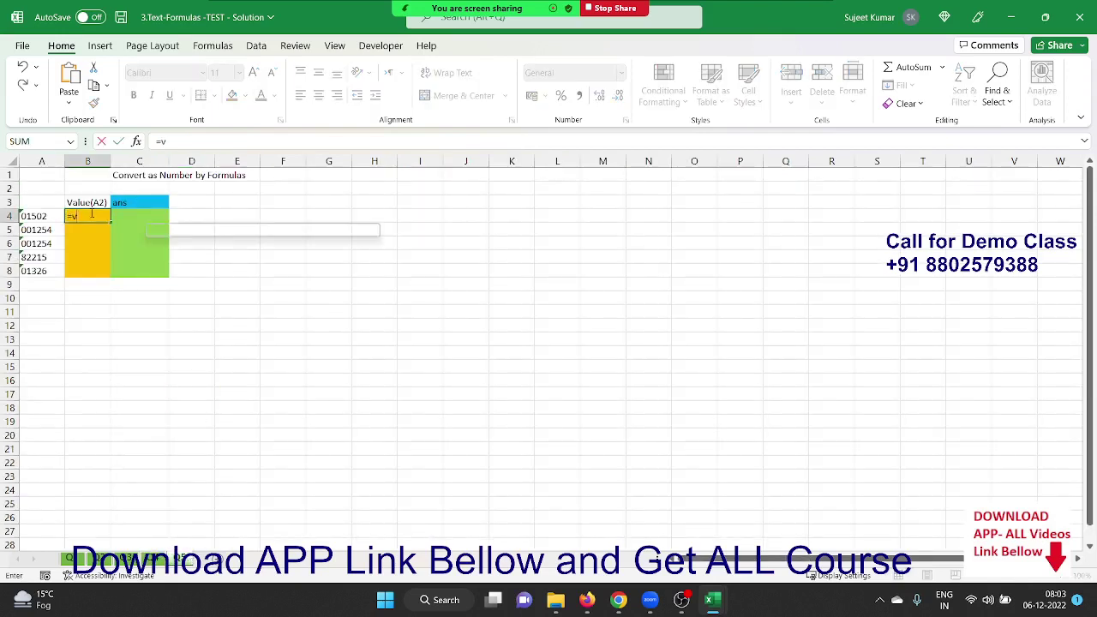
text(v)
key(Tab)
click(34, 216)
key(Return)
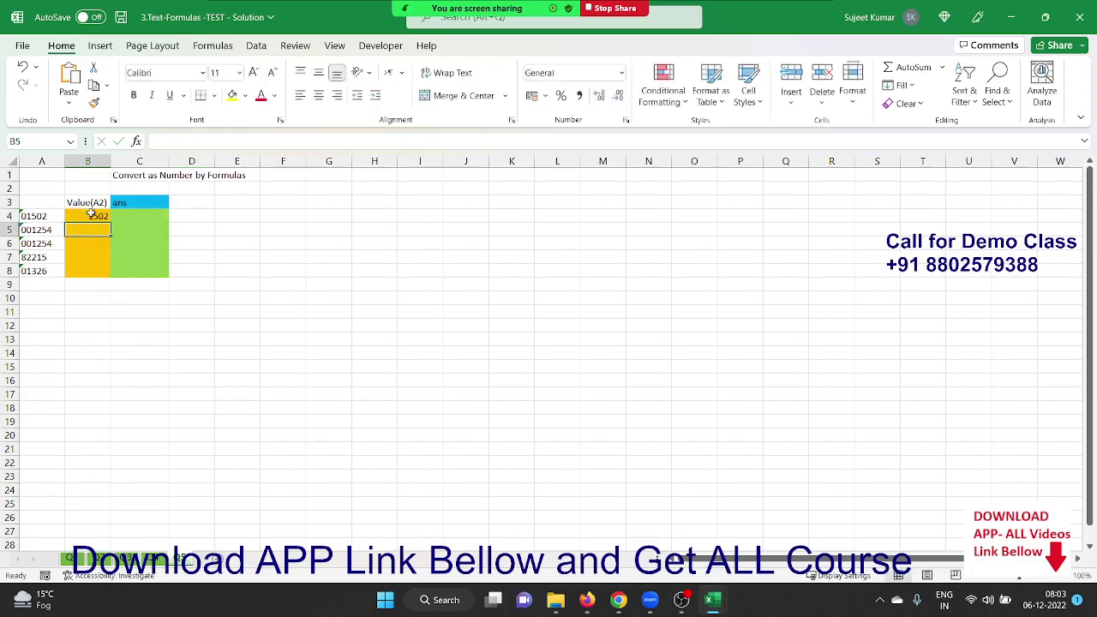
drag(88, 271, 91, 214)
key(ctrl+d)
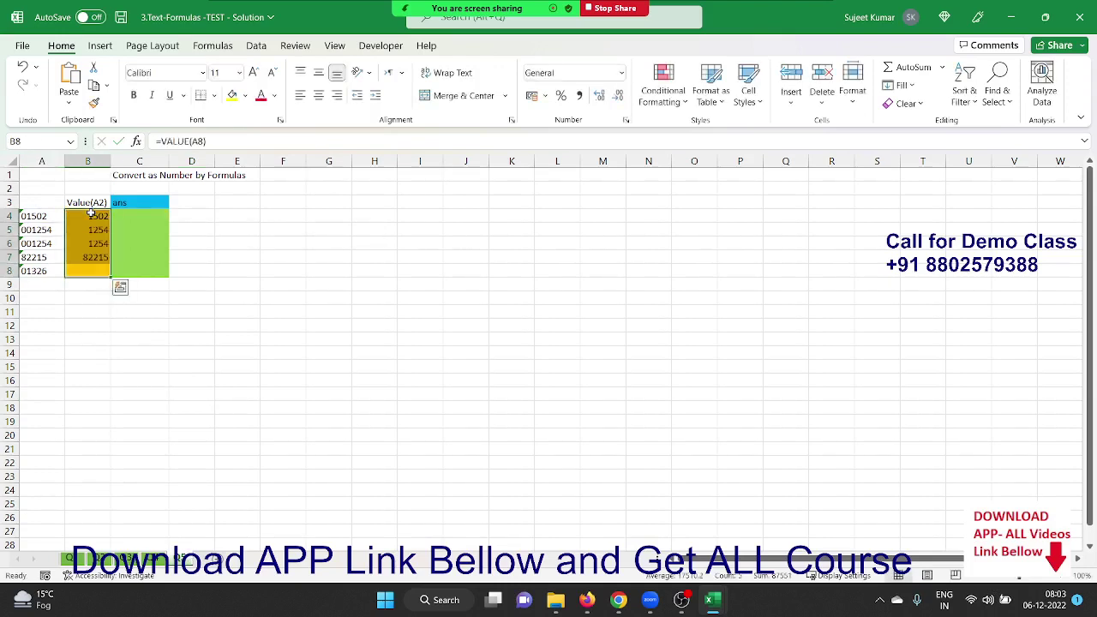
Step: Enter =A4+0 in C4, fill it down to C8, and save the workbook
click(133, 222)
text(=)
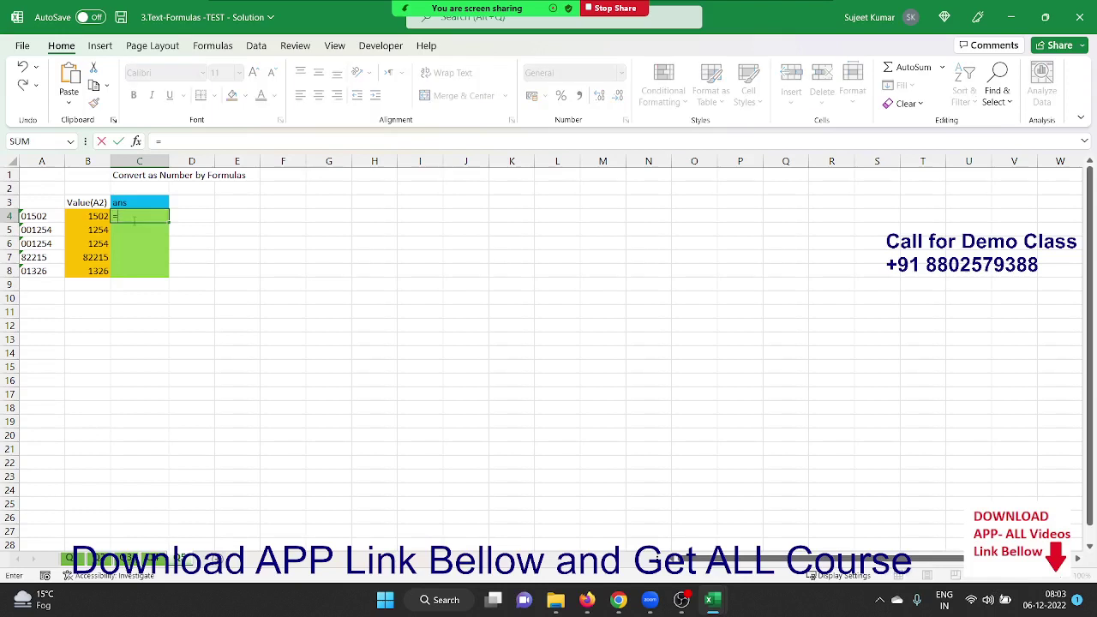
click(45, 217)
text(+0)
key(Return)
key(Up)
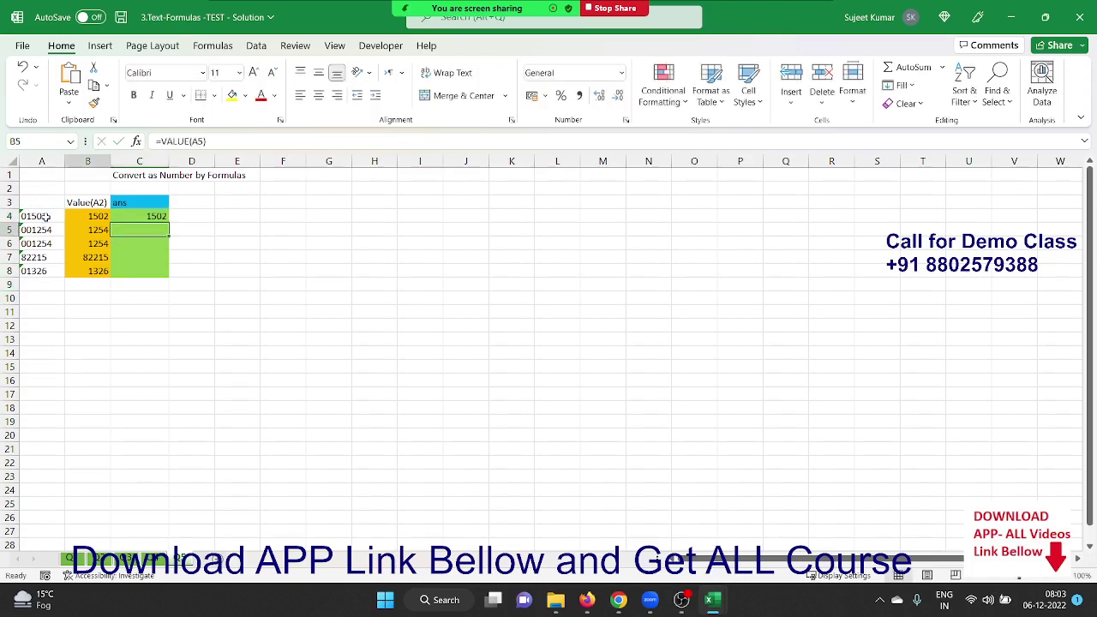
key(Down)
key(Down)
key(Down)
key(Down)
key(ctrl+shift+Up)
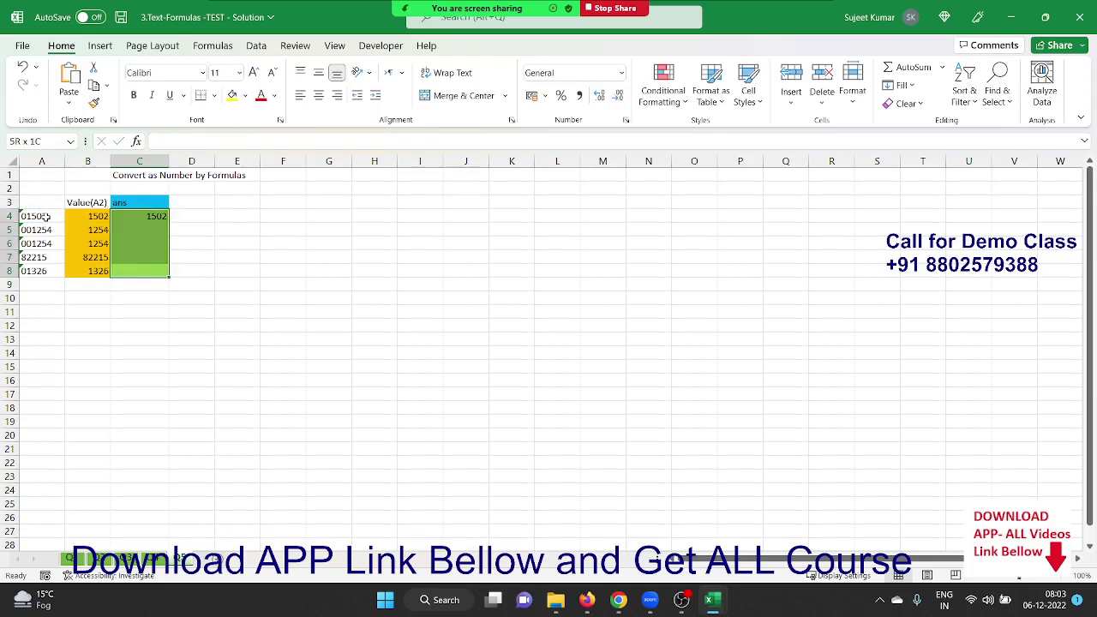
key(ctrl+d)
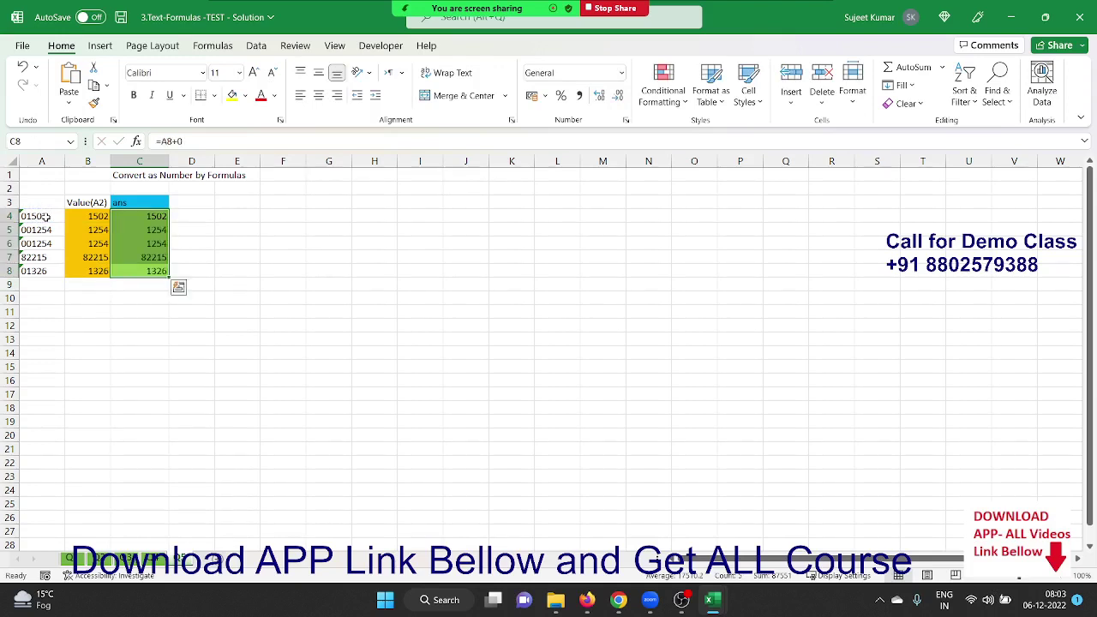
click(122, 17)
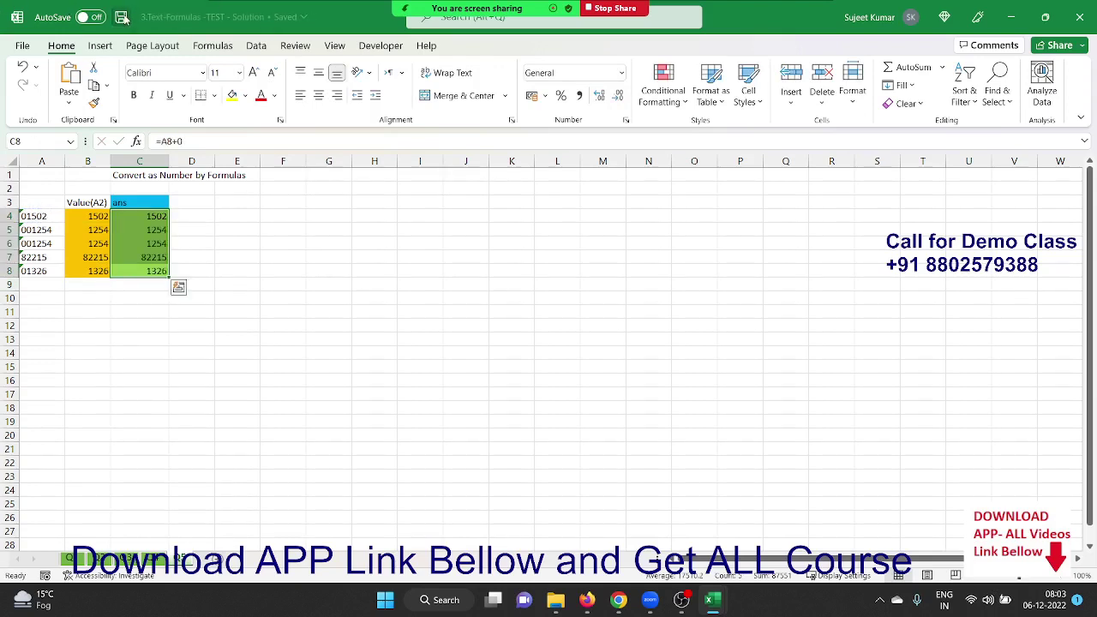
click(770, 242)
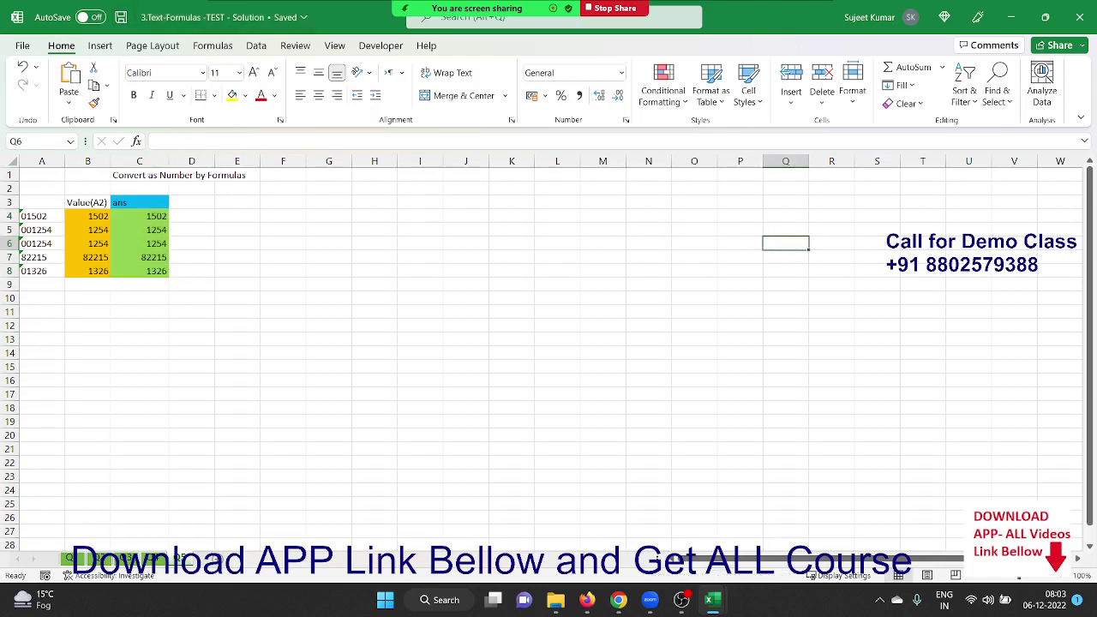